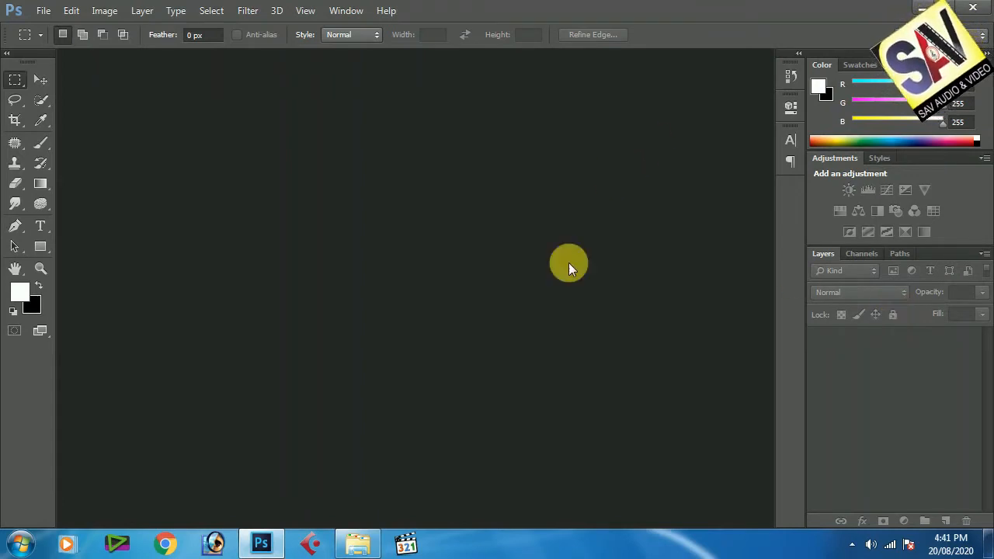
Step: Open the photo IMG_5463.psd from the desktop in Photoshop
left_click(255, 548)
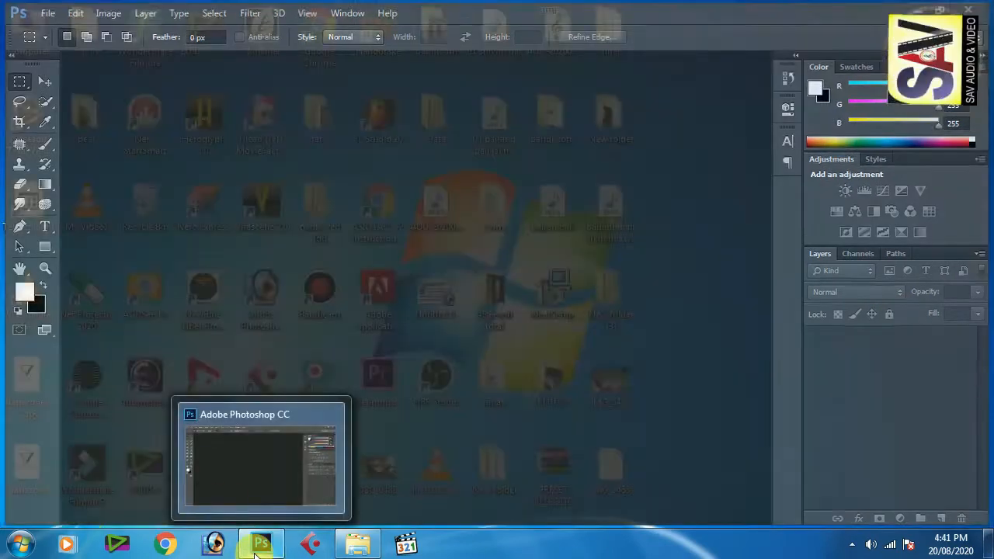
left_click_drag(570, 509, 339, 354)
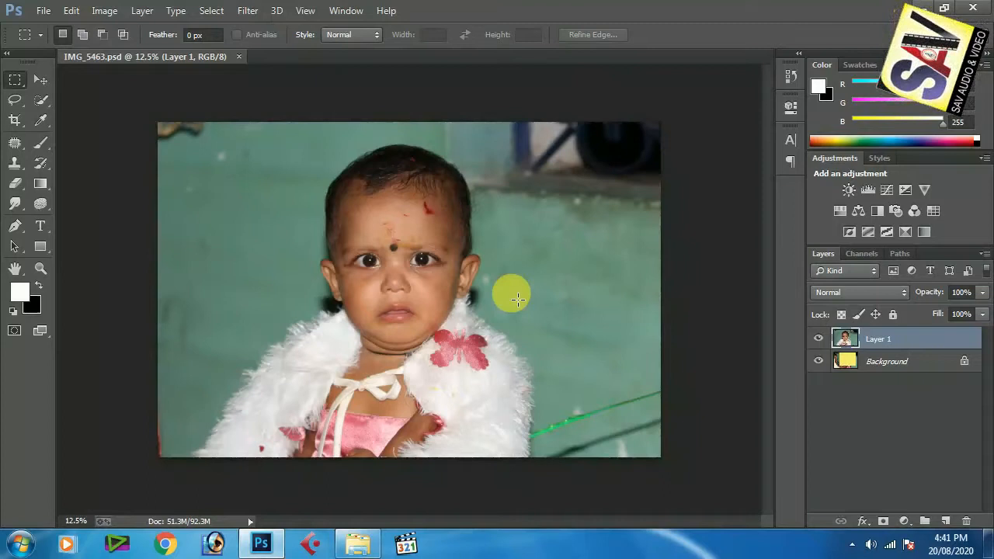
Step: Remove the large red mark and the small red spot on the child's upper forehead with the Patch tool
scroll(513, 299, "up", 3)
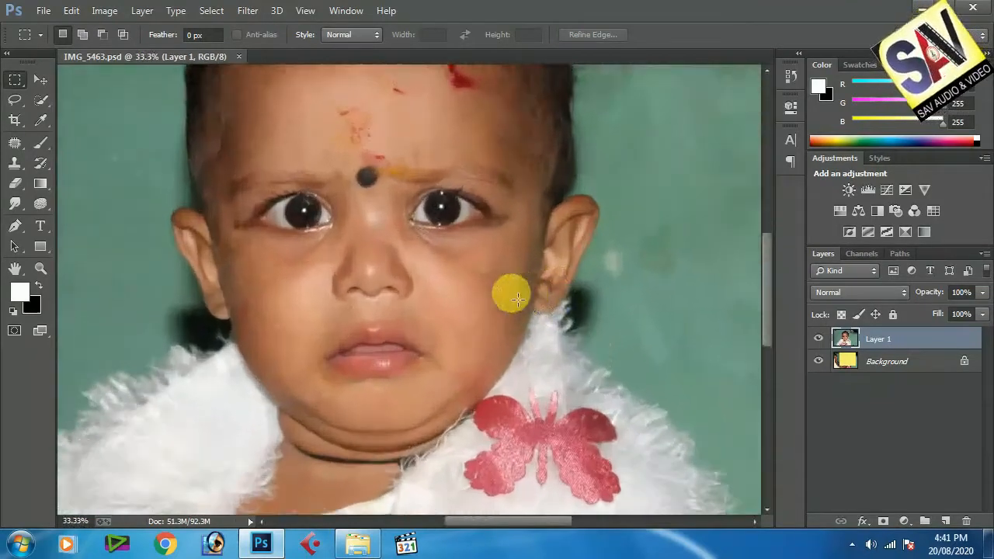
scroll(515, 299, "up", 4)
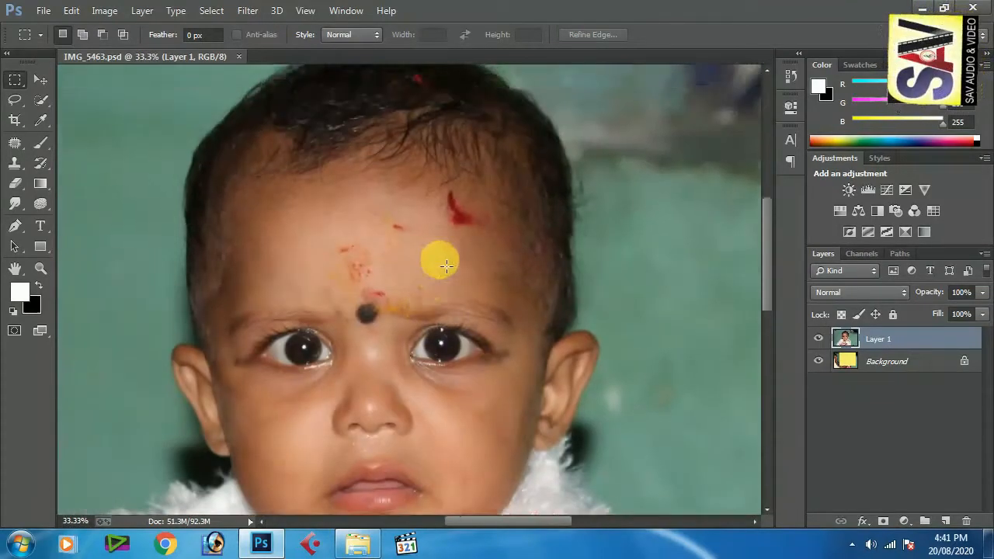
scroll(440, 267, "up", 2)
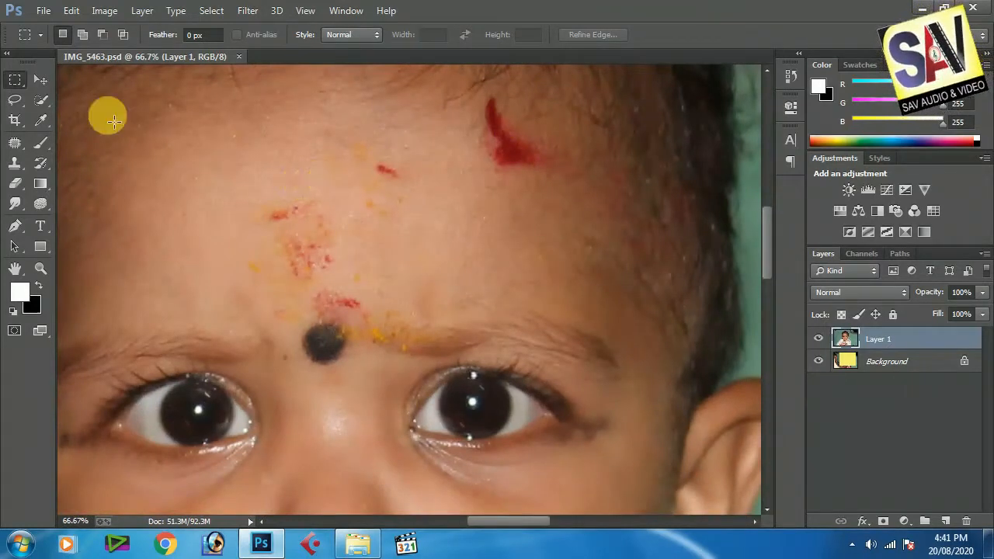
left_click_drag(15, 141, 96, 171)
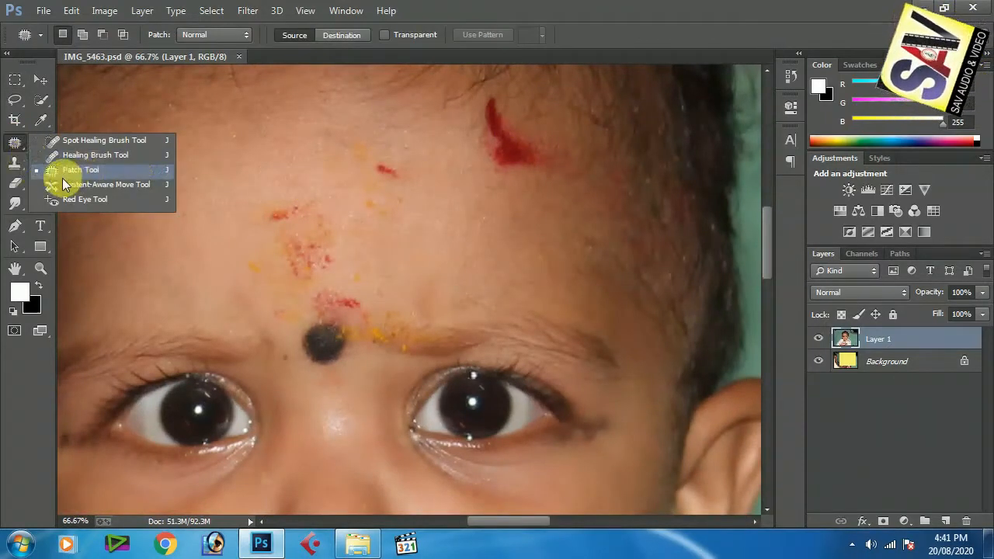
left_click(112, 170)
mouse_move(386, 186)
left_mouse_down()
mouse_move(419, 164)
mouse_move(384, 154)
mouse_move(394, 171)
mouse_move(384, 124)
left_mouse_up()
mouse_move(441, 164)
left_mouse_down()
mouse_move(490, 155)
mouse_move(515, 178)
mouse_move(539, 127)
mouse_move(499, 92)
mouse_move(489, 124)
mouse_move(435, 178)
mouse_move(397, 243)
left_mouse_up()
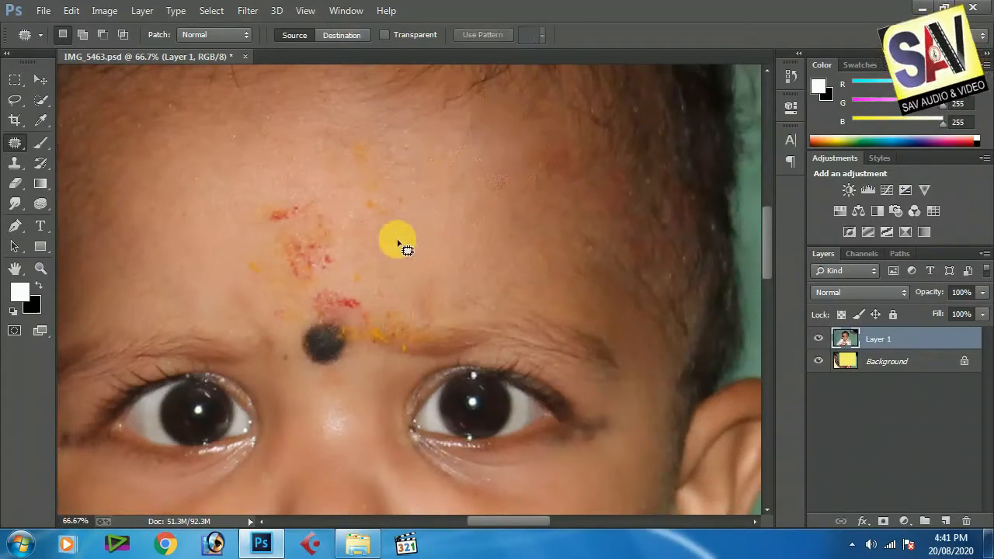
Step: Patch the red and orange marks in the middle of the forehead with clean skin
mouse_move(272, 265)
left_mouse_down()
mouse_move(321, 278)
mouse_move(342, 225)
mouse_move(301, 177)
mouse_move(261, 192)
mouse_move(300, 228)
mouse_move(386, 248)
left_mouse_up()
key("ctrl+d")
mouse_move(348, 218)
left_mouse_down()
mouse_move(347, 129)
mouse_move(342, 210)
left_mouse_up()
left_click_drag(413, 194, 459, 206)
key("ctrl+d")
mouse_move(237, 210)
left_mouse_down()
mouse_move(339, 166)
mouse_move(239, 206)
left_mouse_up()
left_click_drag(297, 194, 395, 195)
key("ctrl+d")
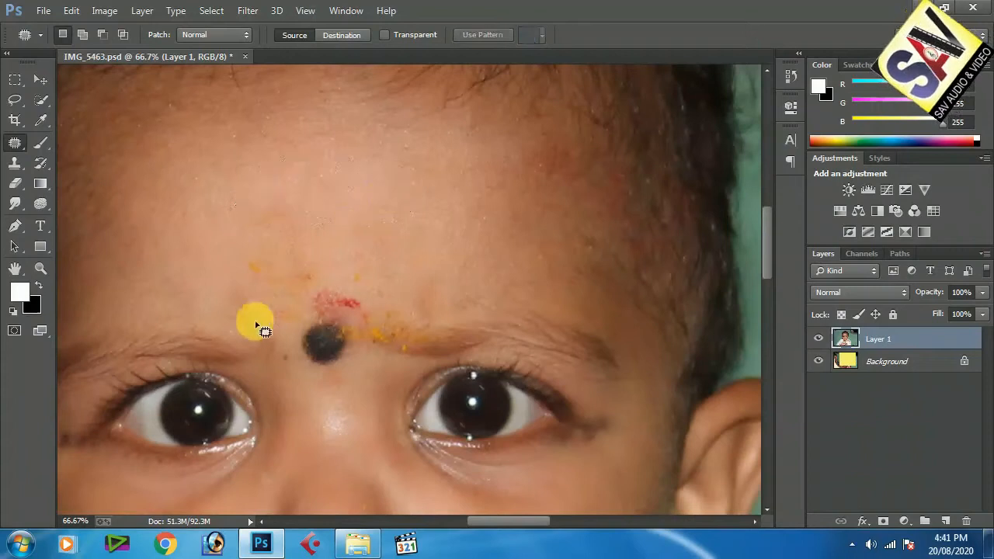
Step: Patch the yellow spots above the inner end of the image-left eyebrow using clean forehead skin
mouse_move(233, 288)
left_mouse_down()
mouse_move(306, 288)
mouse_move(329, 269)
mouse_move(227, 245)
left_mouse_up()
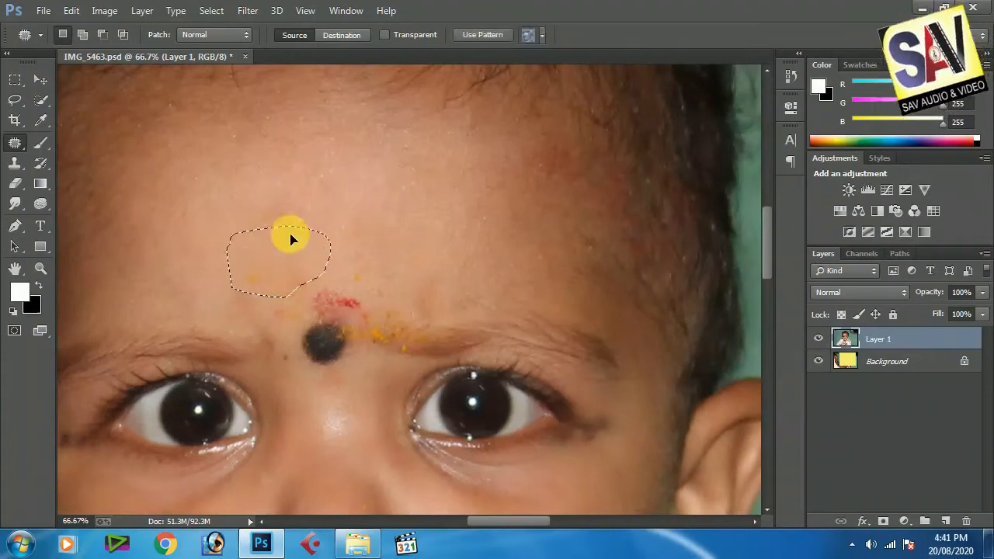
mouse_move(269, 166)
left_mouse_down()
mouse_move(333, 205)
mouse_move(406, 100)
left_mouse_up()
left_click_drag(311, 190, 380, 256)
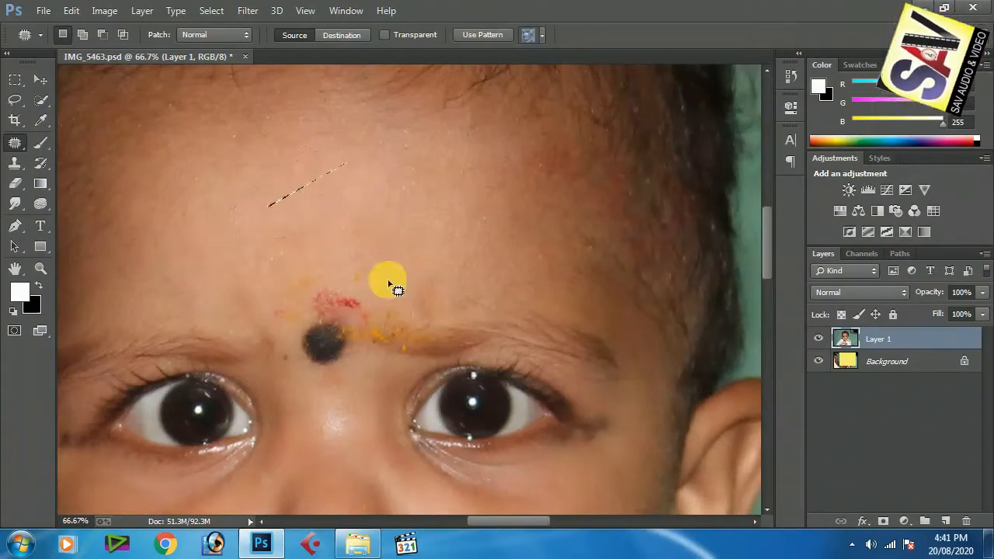
key("ctrl+d")
Step: Patch the red and yellow stains around the black forehead dot, including those beside the image-right eyebrow
mouse_move(351, 344)
left_mouse_down()
mouse_move(407, 327)
mouse_move(368, 316)
mouse_move(373, 337)
mouse_move(437, 244)
left_mouse_up()
key("ctrl+d")
mouse_move(321, 324)
left_mouse_down()
mouse_move(382, 295)
mouse_move(304, 281)
mouse_move(314, 303)
left_mouse_up()
left_click_drag(341, 289, 392, 225)
key("ctrl+d")
mouse_move(295, 312)
left_mouse_down()
mouse_move(260, 322)
mouse_move(280, 326)
mouse_move(305, 311)
left_mouse_up()
mouse_move(317, 237)
left_mouse_down()
mouse_move(295, 254)
mouse_move(286, 210)
mouse_move(280, 223)
mouse_move(336, 206)
left_mouse_up()
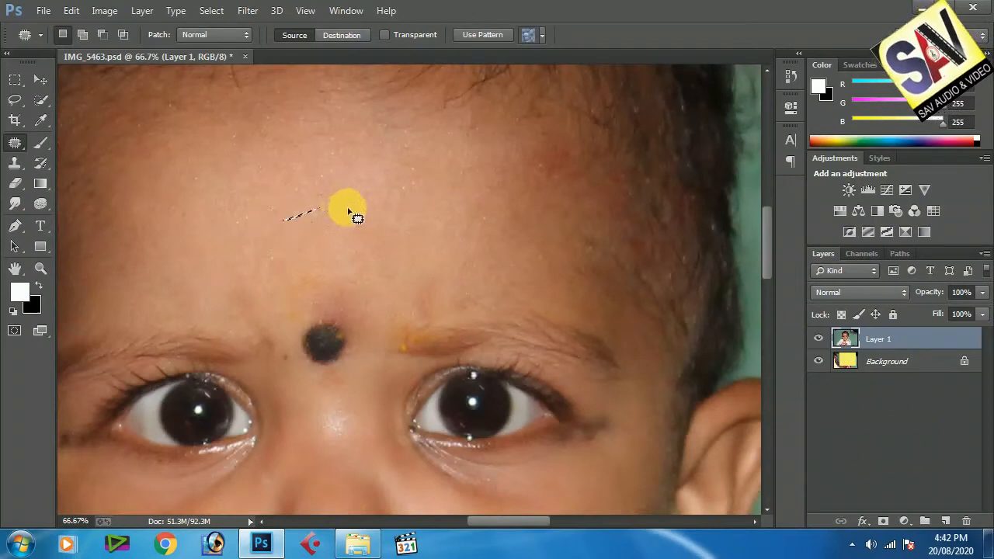
mouse_move(262, 310)
left_mouse_down()
mouse_move(224, 302)
mouse_move(232, 256)
mouse_move(263, 247)
left_mouse_up()
key("ctrl+d")
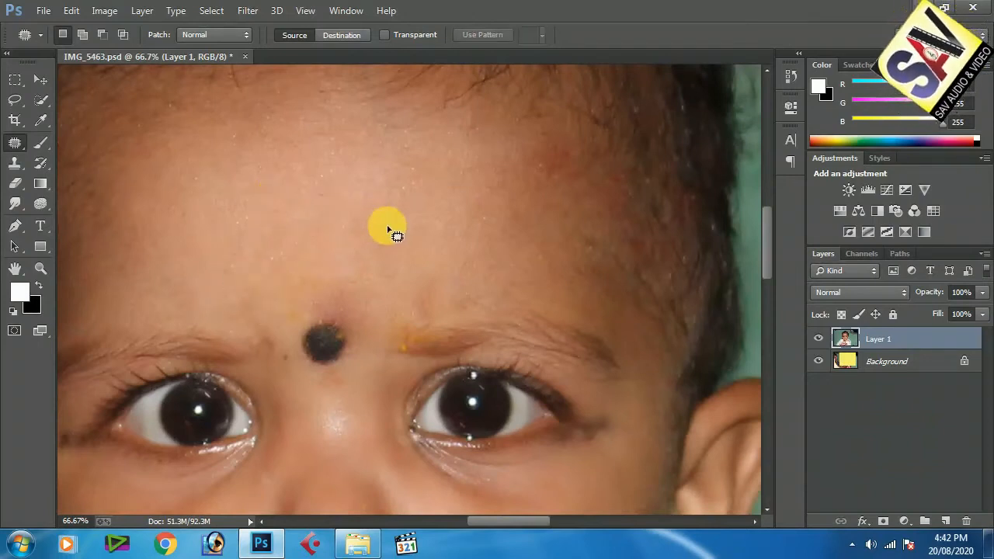
Step: Patch the dark smudge at the outer corner of the image-left eye with nearby skin
scroll(388, 231, "down", 3)
scroll(389, 232, "up", 4)
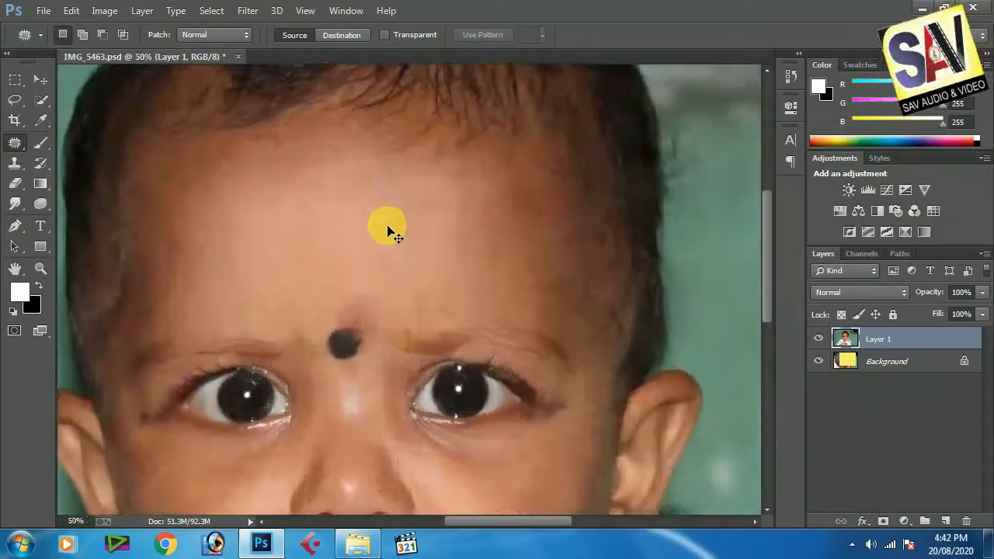
scroll(388, 225, "down", 5)
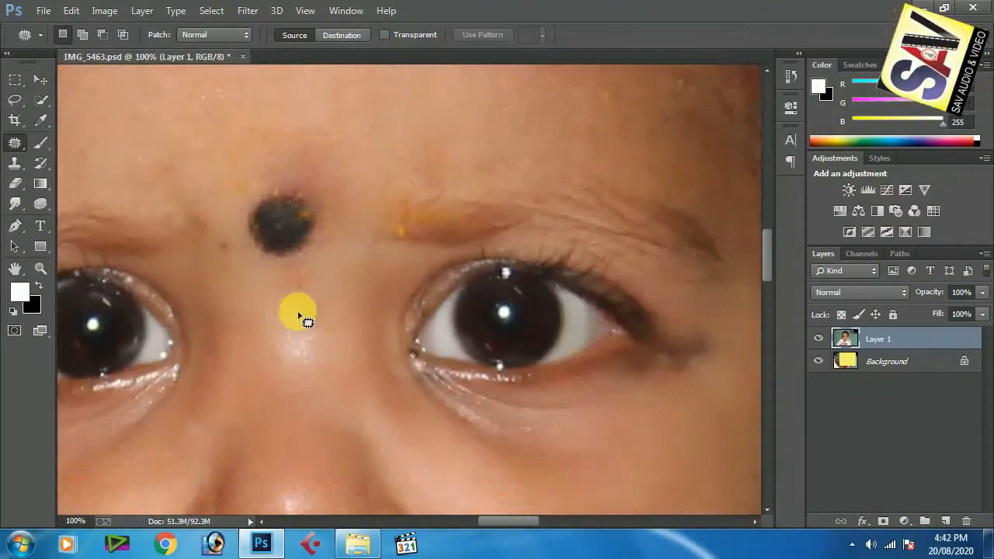
left_click_drag(256, 233, 523, 199)
left_click_drag(171, 306, 455, 207)
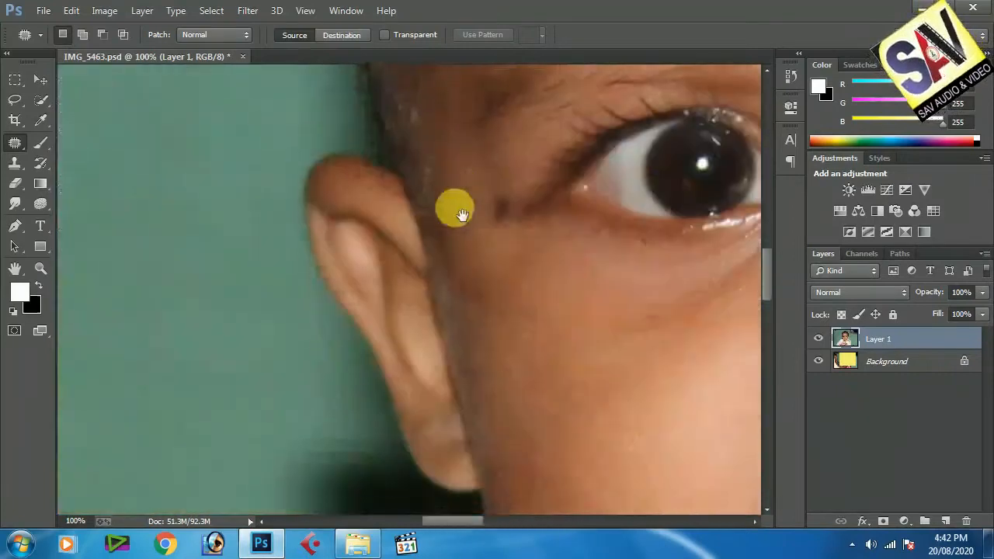
left_click_drag(441, 306, 386, 268)
left_click_drag(458, 232, 399, 255)
mouse_move(348, 205)
left_mouse_down()
mouse_move(351, 222)
mouse_move(379, 196)
mouse_move(375, 209)
left_mouse_up()
left_click_drag(380, 247, 381, 249)
key("ctrl+d")
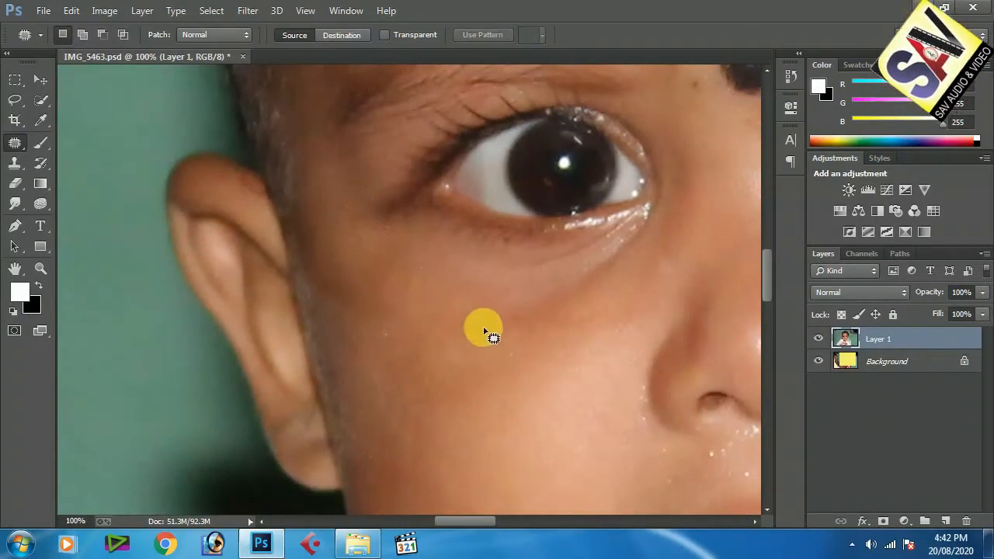
Step: Open the Camera Raw filter on Layer 1
left_click_drag(480, 324, 522, 286)
key("ctrl+minus")
key("ctrl+minus")
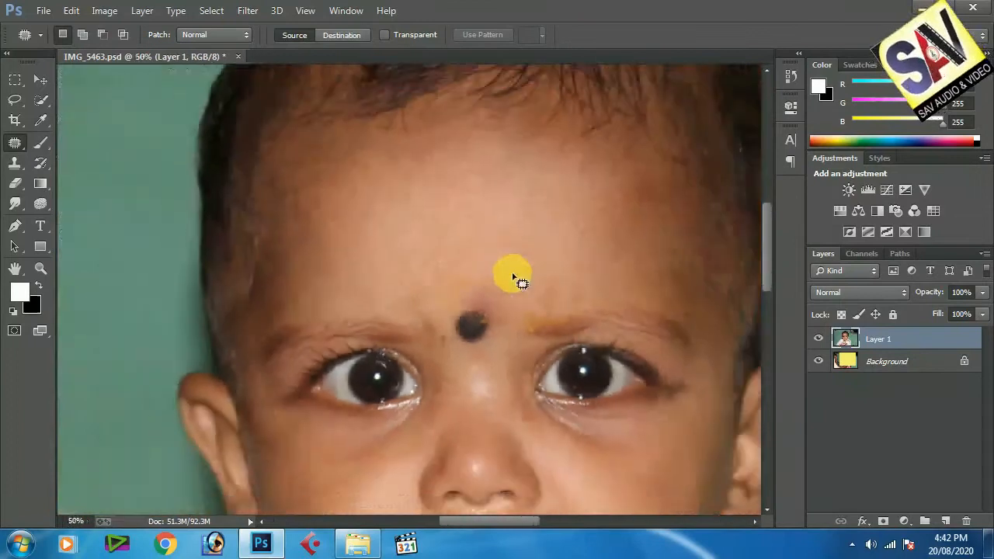
scroll(494, 284, "up", 5)
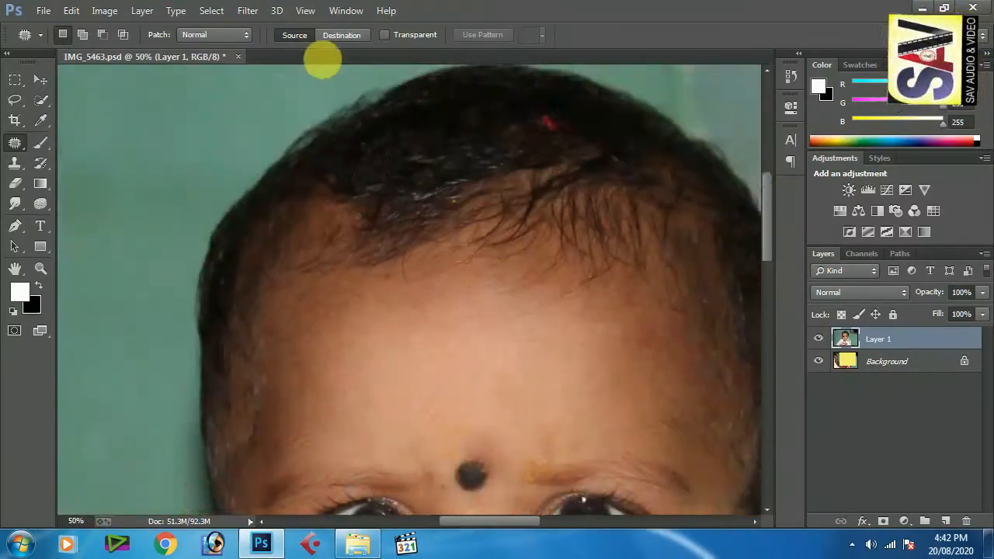
left_click(242, 13)
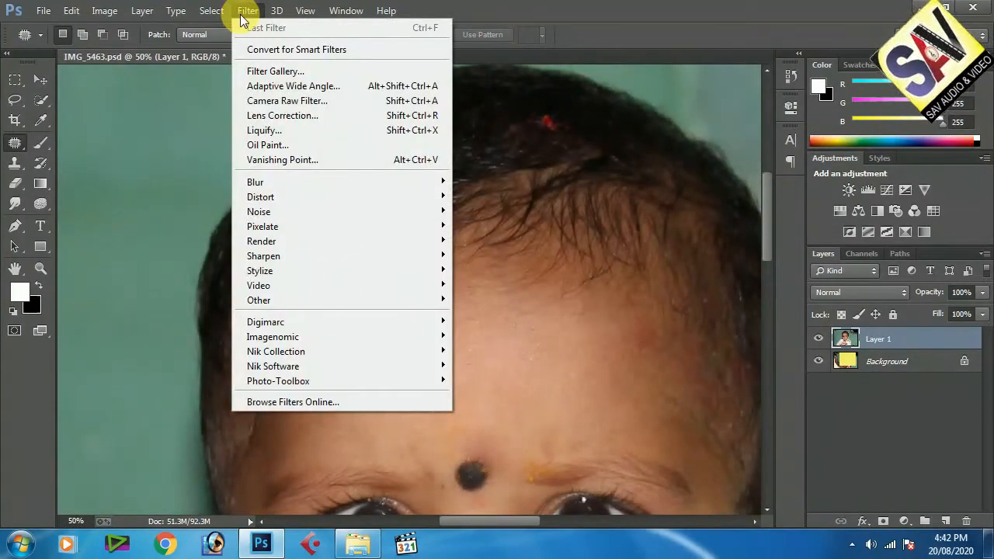
left_click(311, 101)
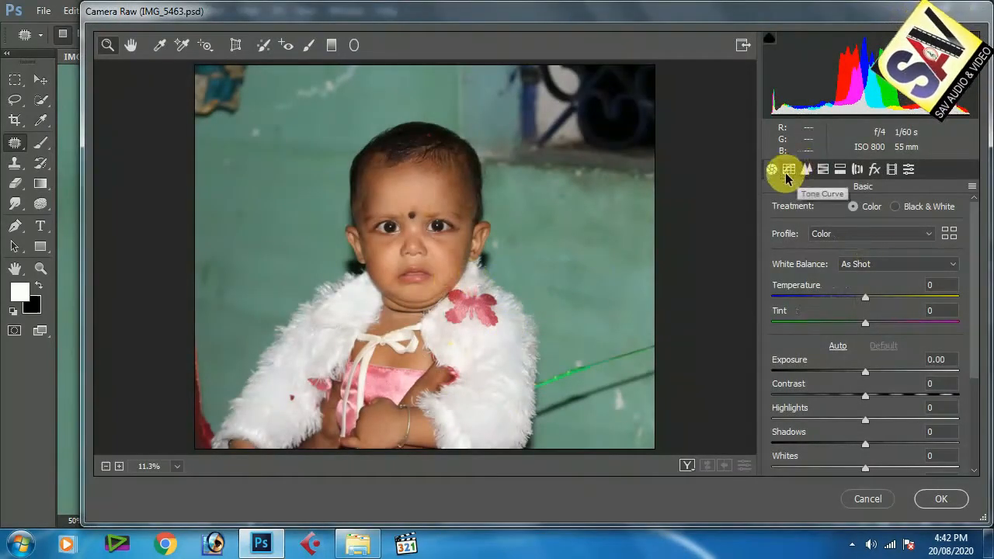
left_click(811, 167)
left_click(823, 170)
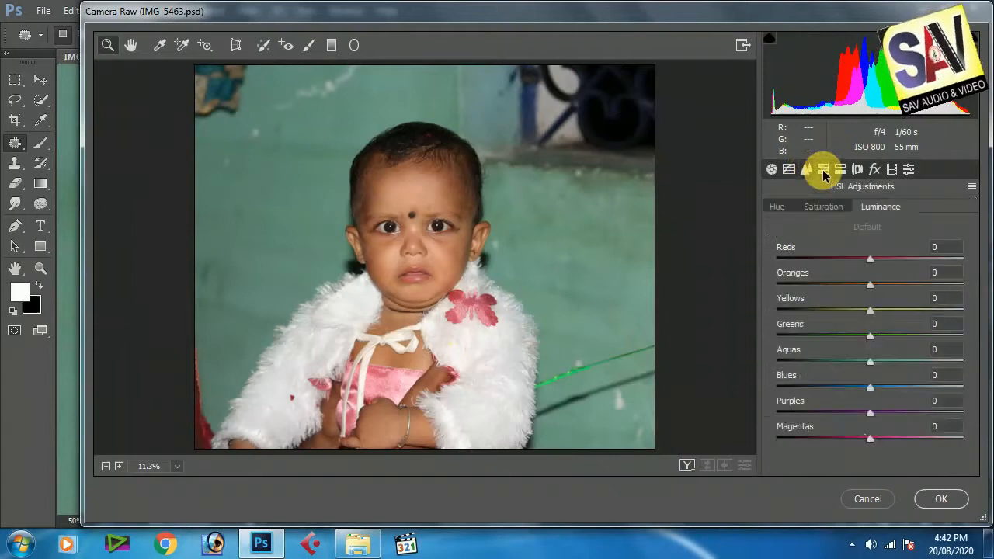
left_click(839, 168)
left_click(823, 168)
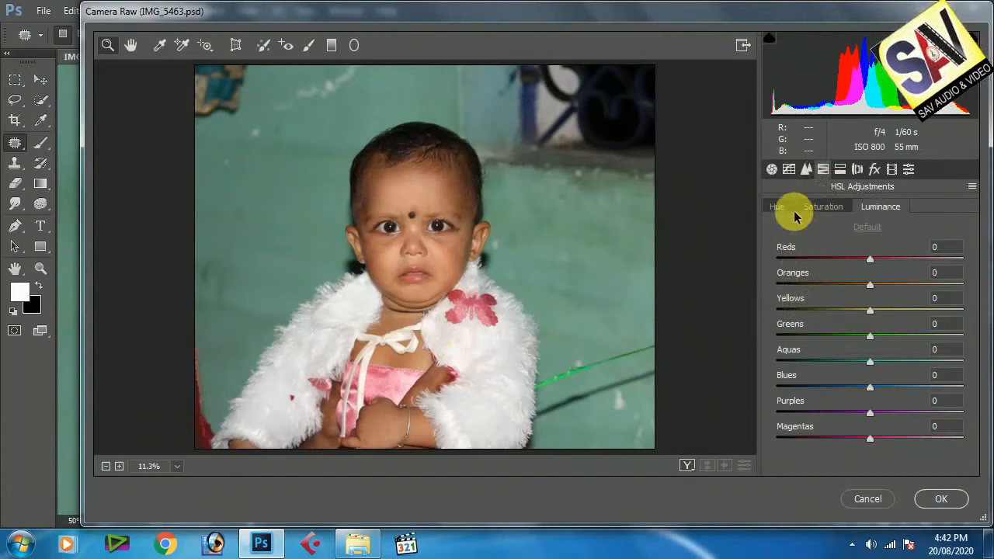
Step: Set the sharpening amount to 71 and its radius to 1.9 in the Camera Raw detail settings
left_click(807, 168)
left_click_drag(797, 237, 837, 234)
key("shift+Up")
key("shift+Up")
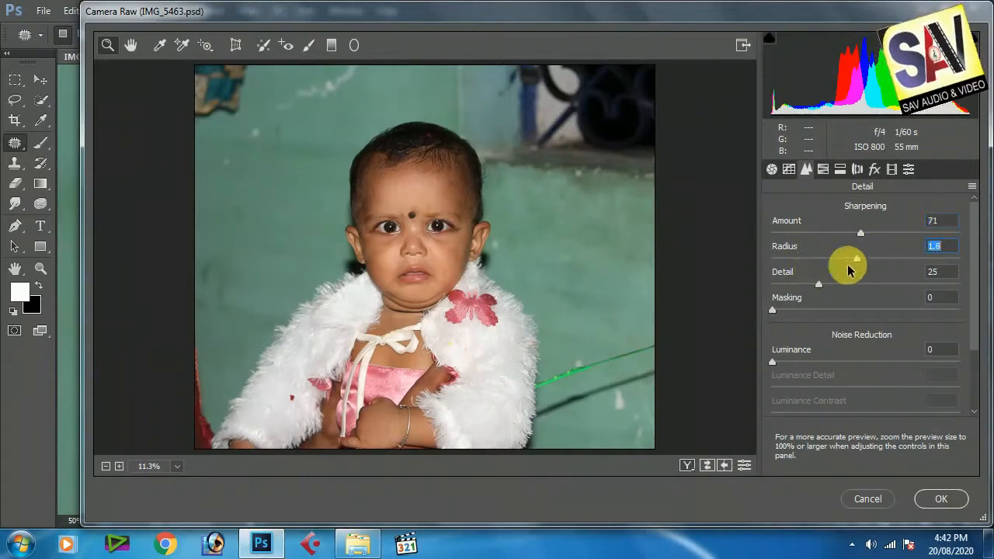
left_click(879, 268)
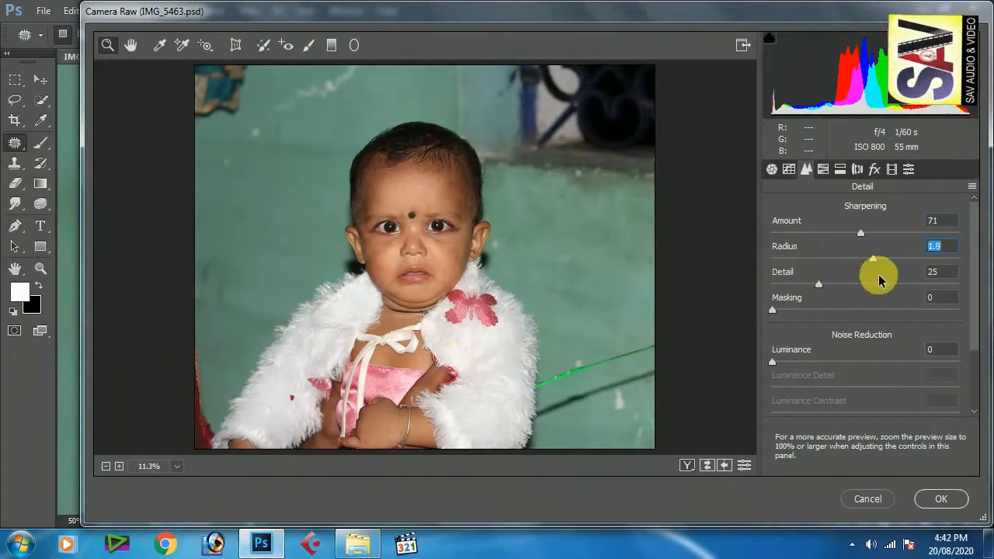
Step: Set the HSL luminance to +43 for oranges, -4 for yellows and -23 for greens
left_click(823, 170)
left_click(880, 207)
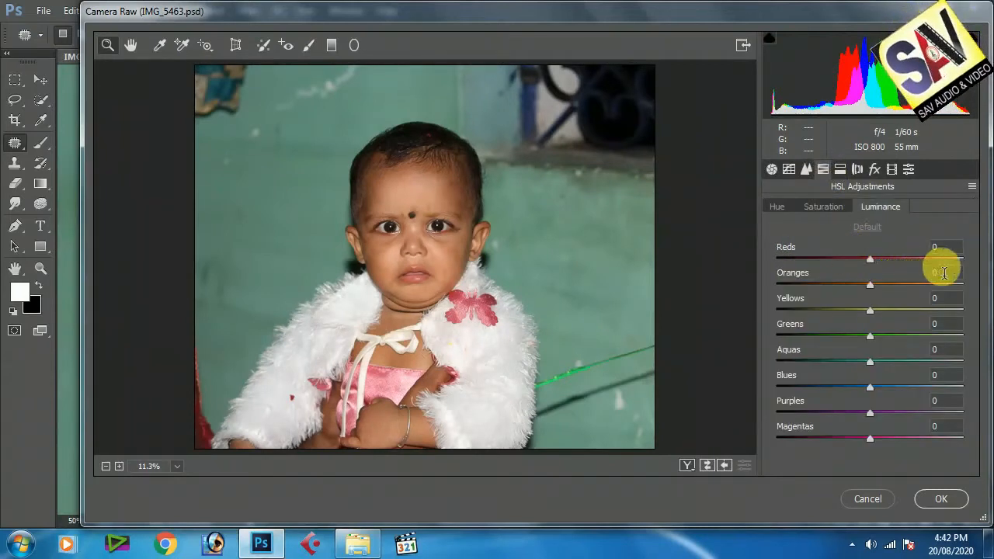
left_click_drag(868, 287, 848, 331)
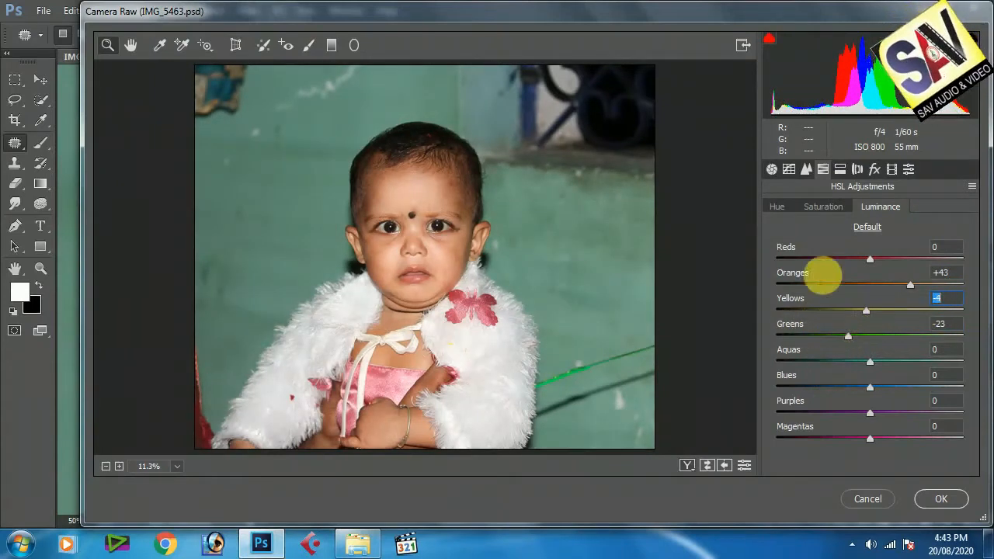
Step: Set the sharpening detail to 40
left_click(790, 171)
left_click(807, 173)
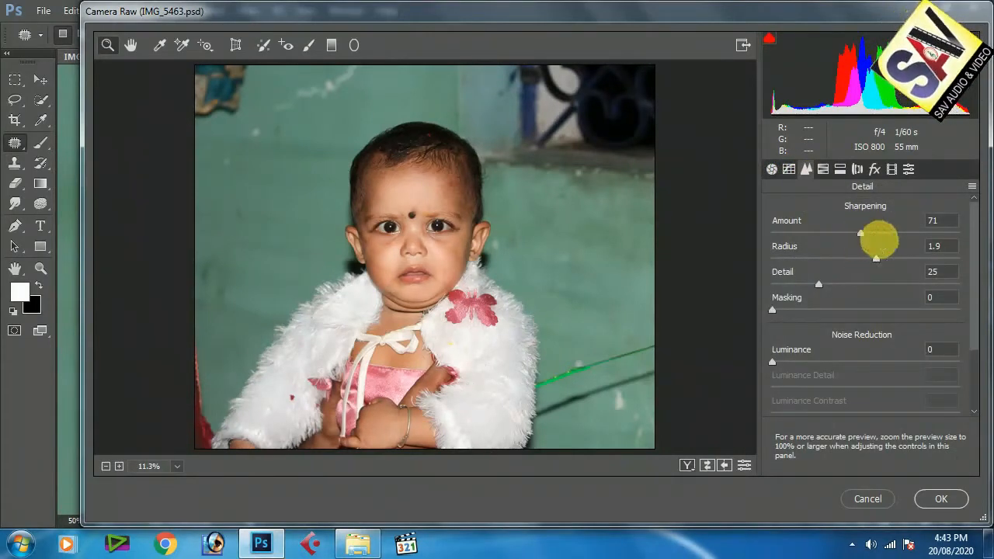
left_click(824, 171)
left_click(807, 170)
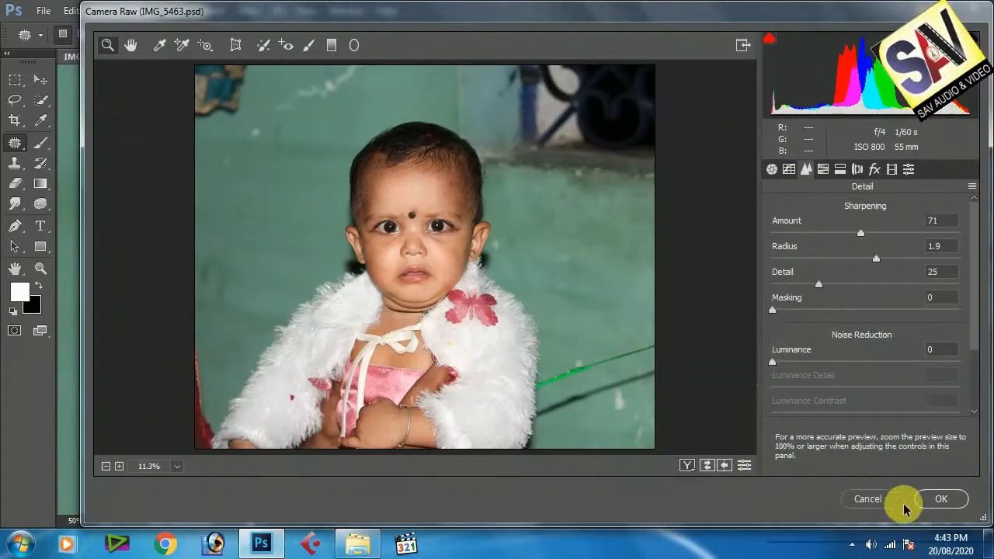
left_click_drag(831, 289, 845, 293)
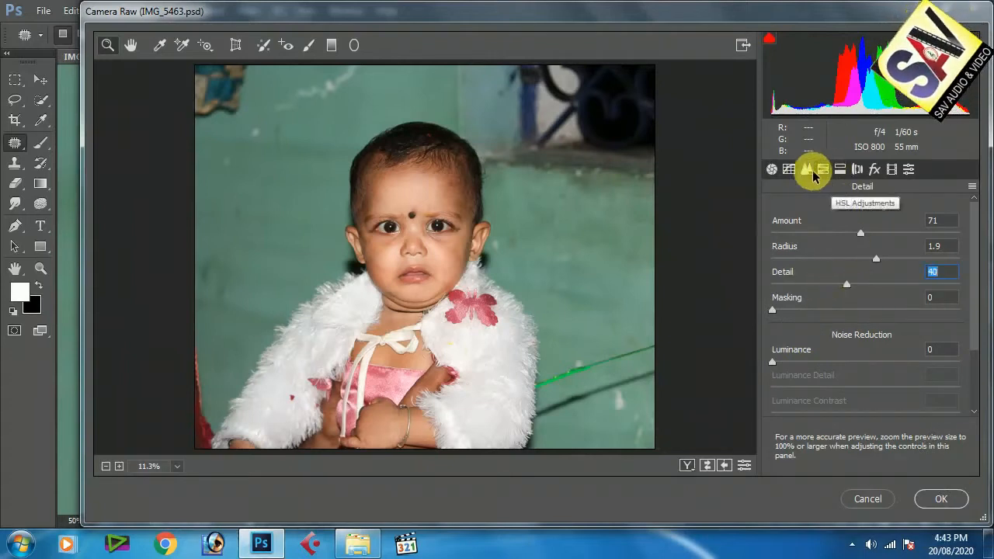
left_click(783, 171)
left_click(771, 169)
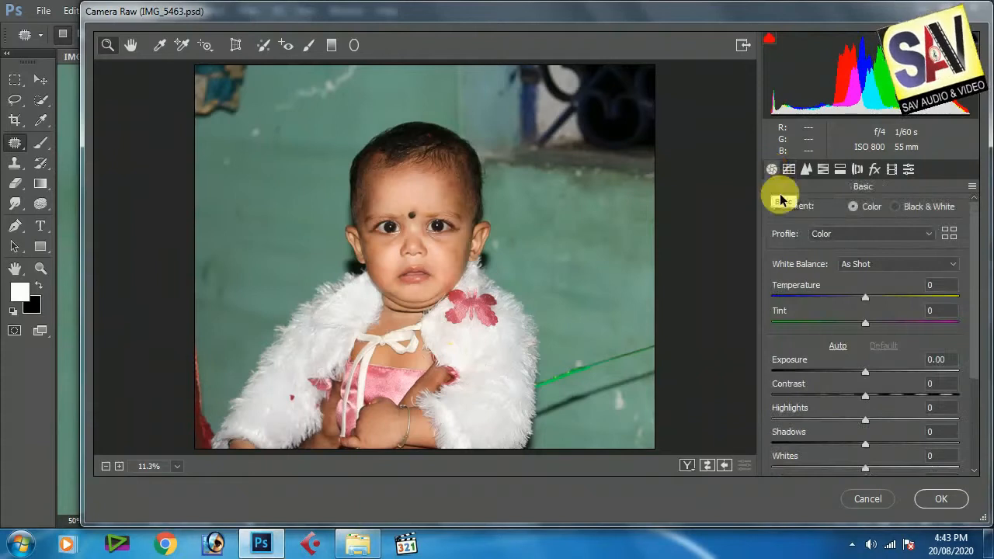
left_click(825, 170)
left_click(840, 170)
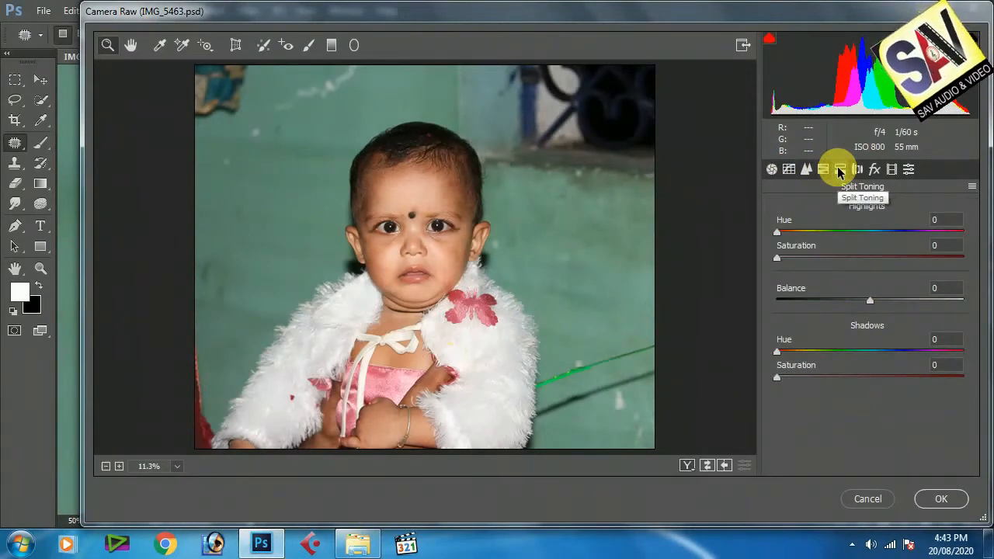
left_click(825, 170)
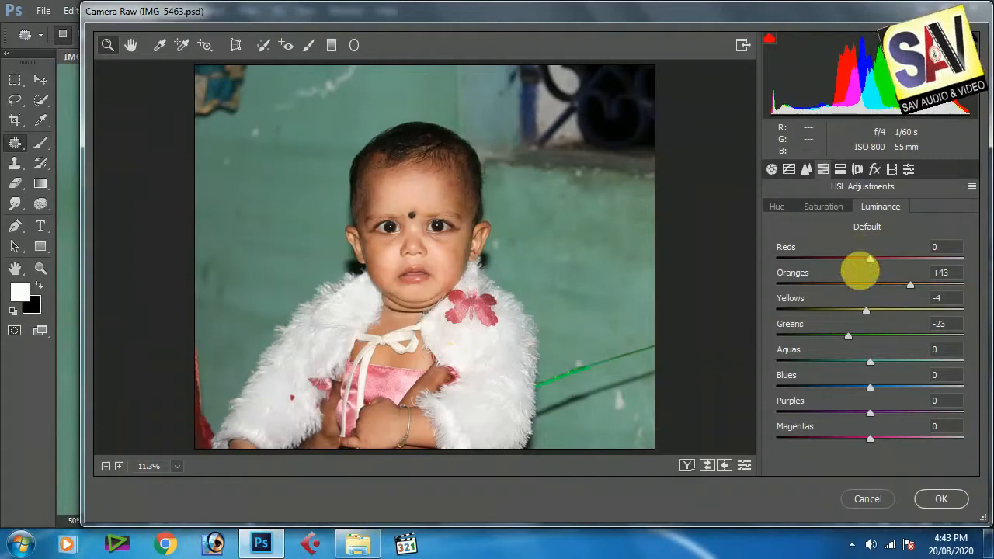
Step: Set the HSL saturation to reds +44, oranges +13, yellows +48, greens +17, aquas -20 and blues +10
left_click(819, 206)
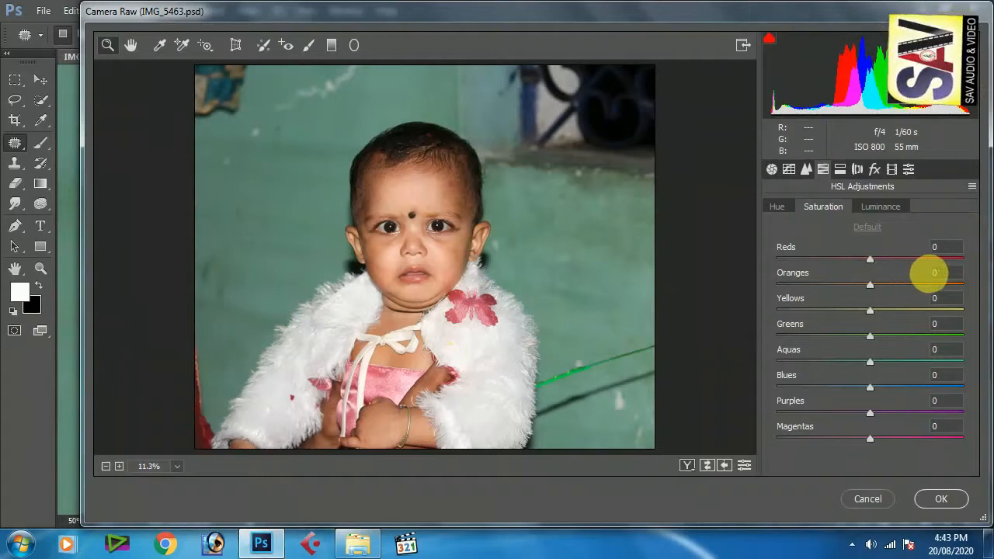
left_click_drag(870, 263, 910, 269)
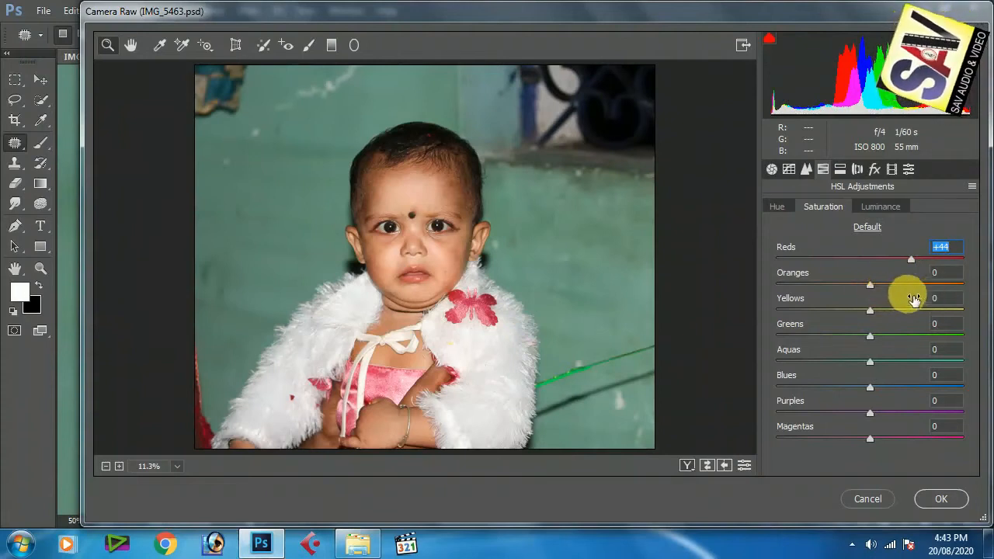
left_click_drag(874, 285, 879, 395)
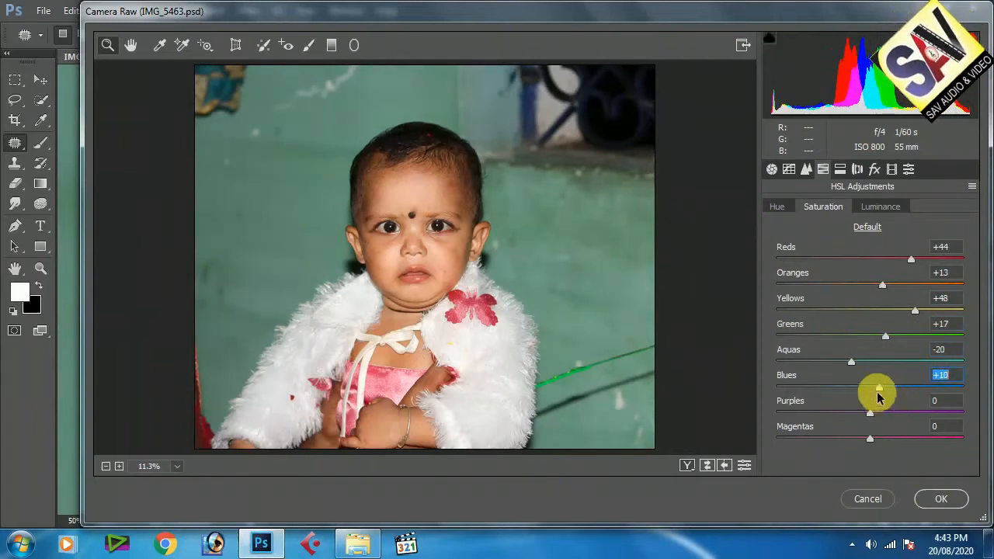
Step: Set the HSL luminance of reds to +47 and apply the Camera Raw filter
left_click(783, 208)
left_click_drag(887, 265, 912, 272)
left_click(880, 206)
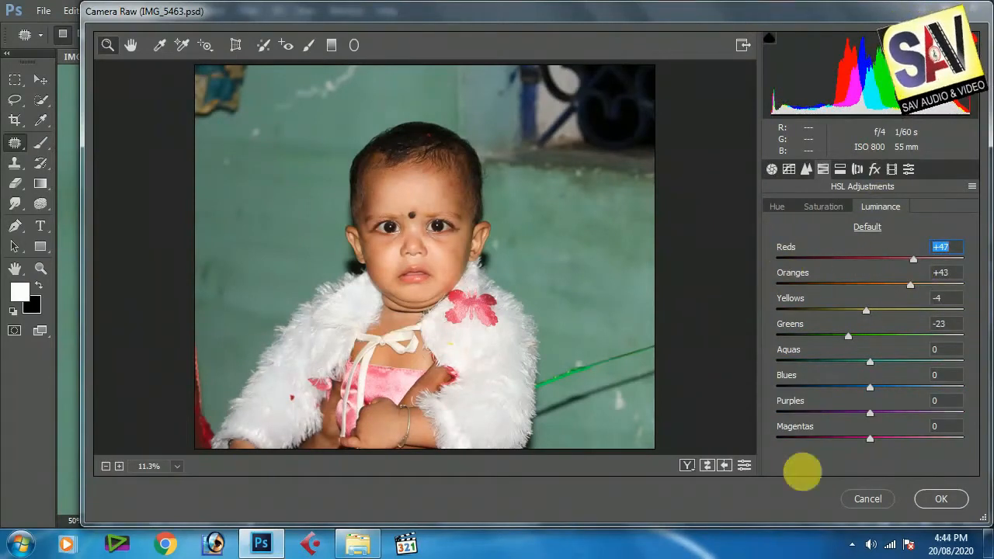
left_click(933, 500)
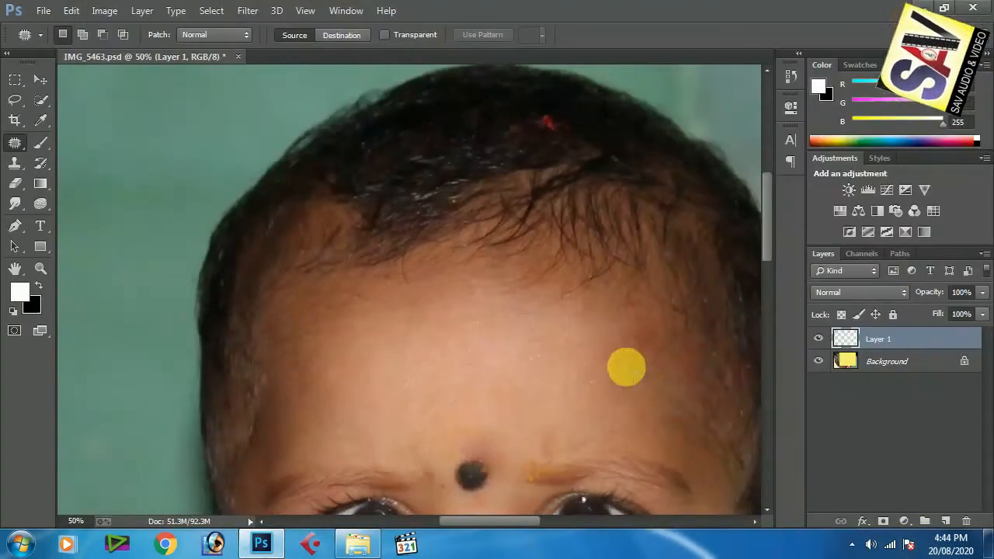
Step: Open the Photo-Toolbox SkinFiner filter on Layer 1
scroll(627, 368, "down", 5)
scroll(606, 306, "up", 4)
key("ctrl+plus")
key("ctrl+plus")
key("ctrl+minus")
scroll(591, 280, "down", 1)
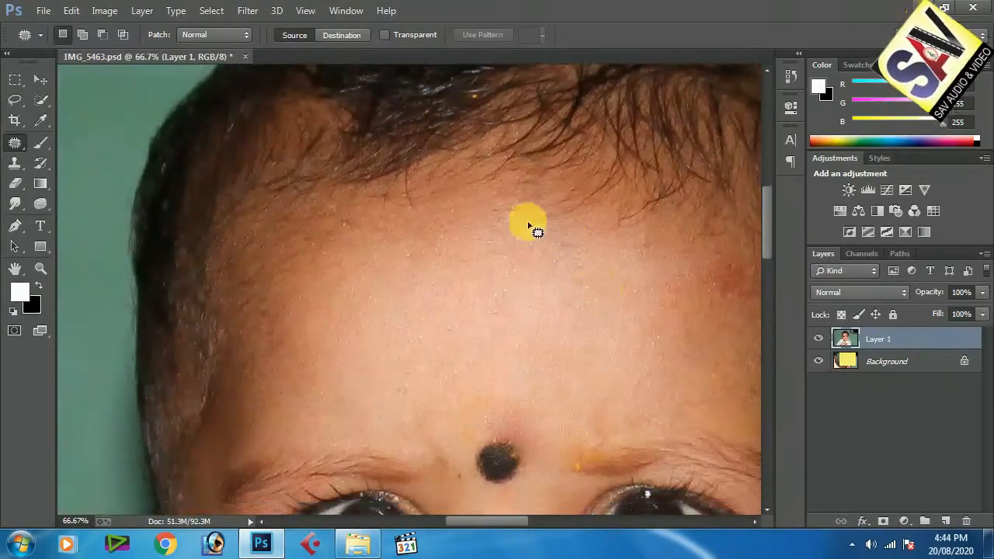
left_click(249, 11)
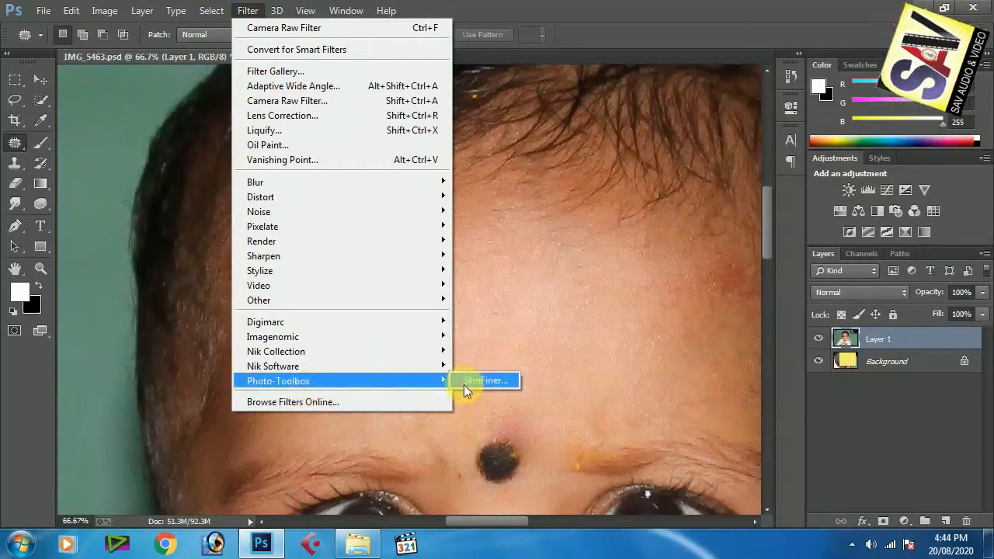
left_click(481, 380)
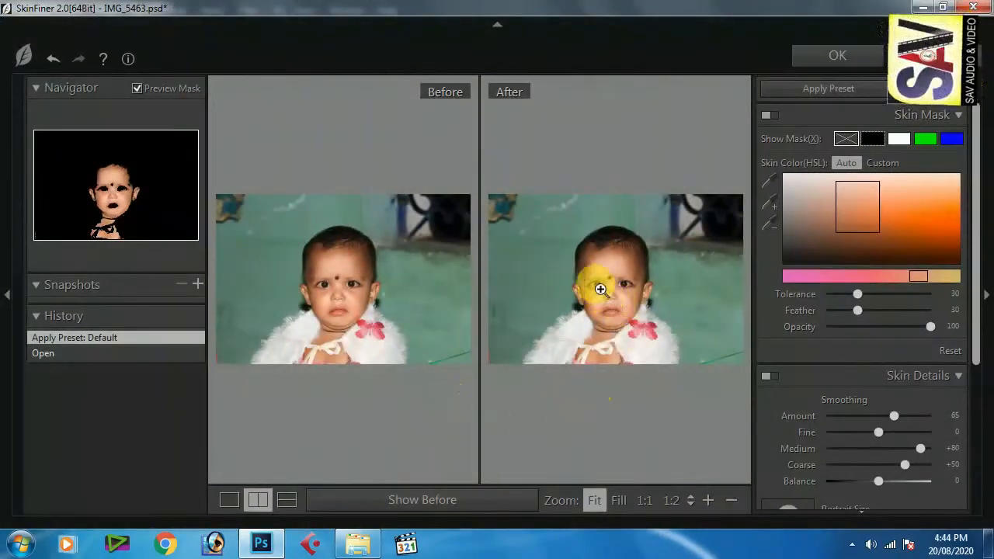
Step: Set the SkinFiner smoothing to amount 100, fine +100, medium +44 and coarse +62
left_click(605, 298)
left_click_drag(650, 166, 468, 284)
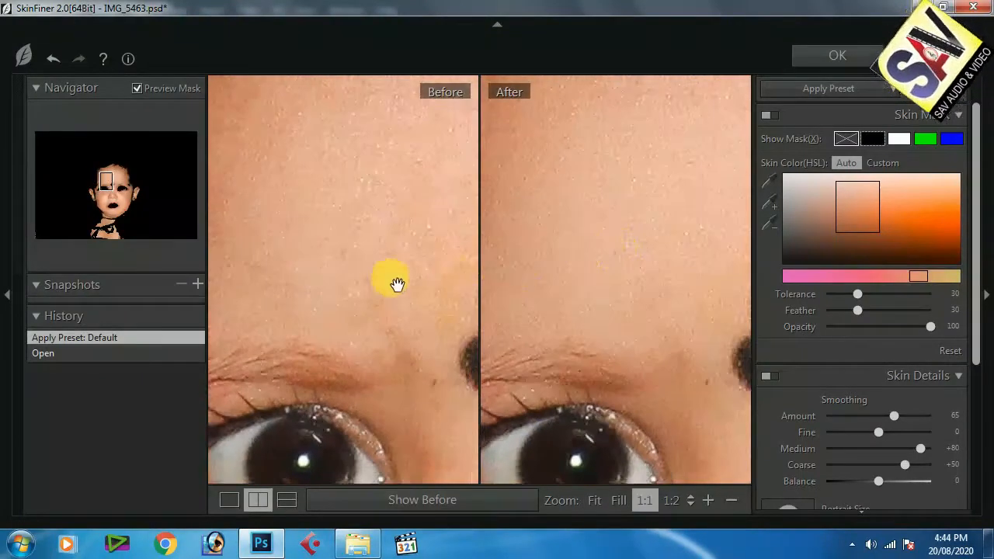
left_click_drag(430, 310, 421, 228)
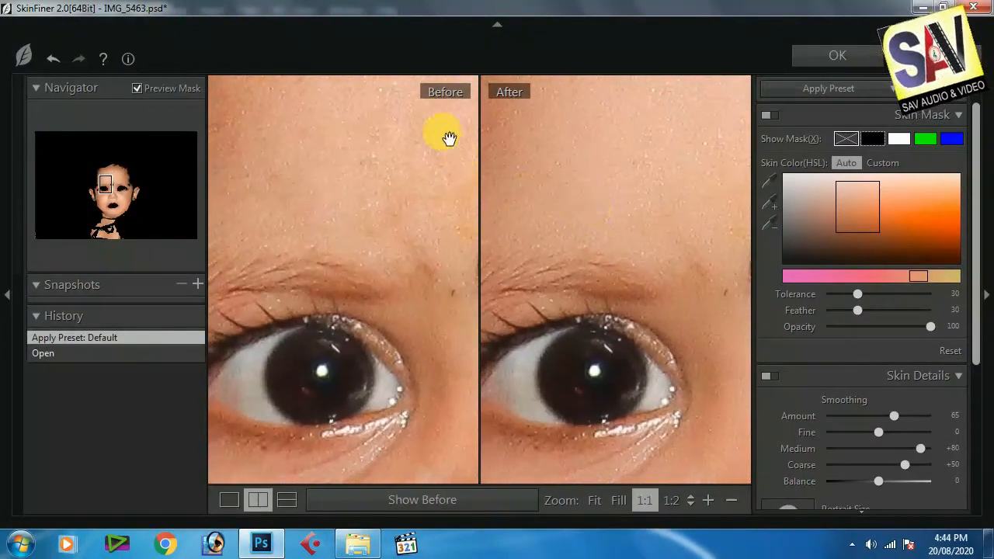
left_click(880, 89)
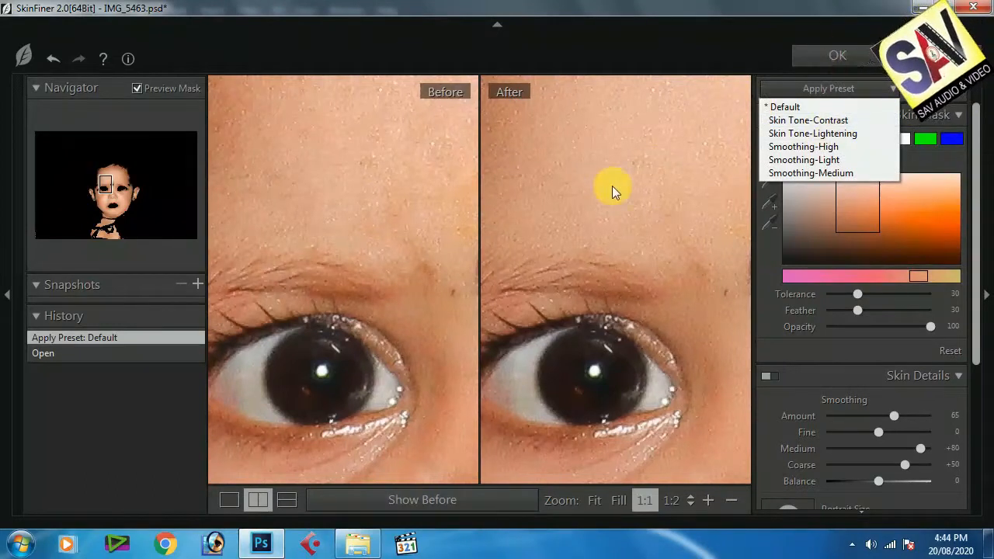
left_click(656, 172)
left_click_drag(646, 187, 640, 192)
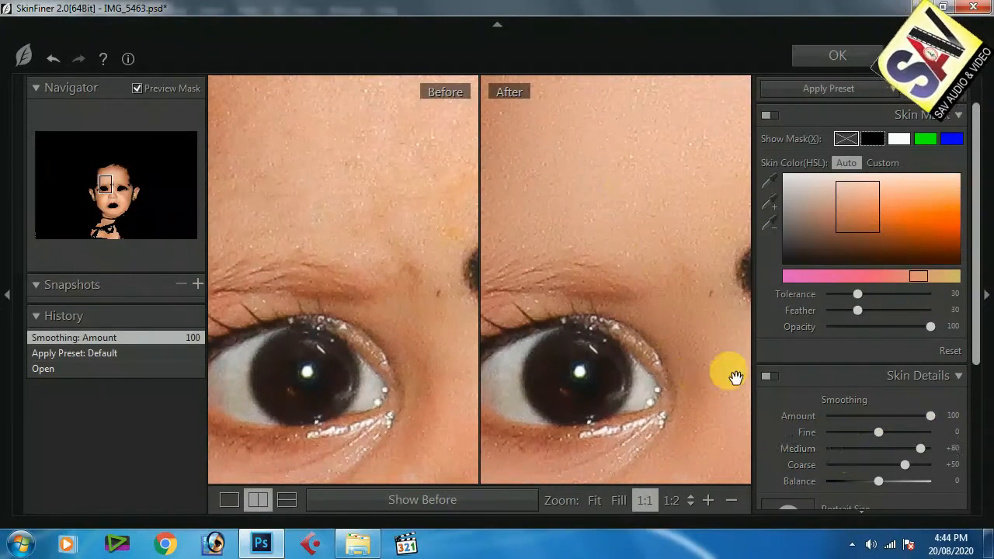
left_click_drag(880, 434, 931, 437)
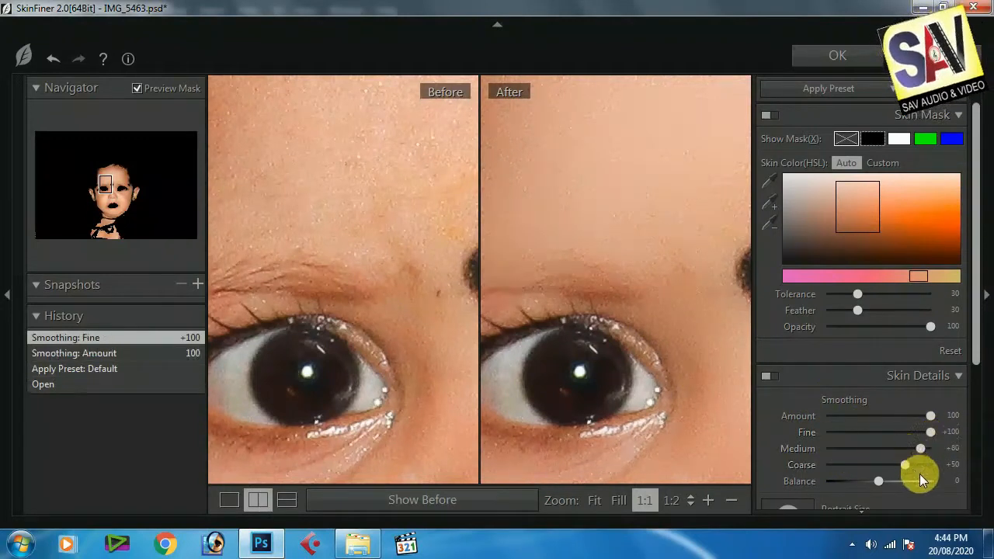
mouse_move(921, 448)
left_mouse_down()
mouse_move(933, 454)
mouse_move(911, 466)
left_mouse_up()
Step: Compare the skin around the eye before and after smoothing, and apply the SkinFiner filter
left_click_drag(729, 282, 688, 193)
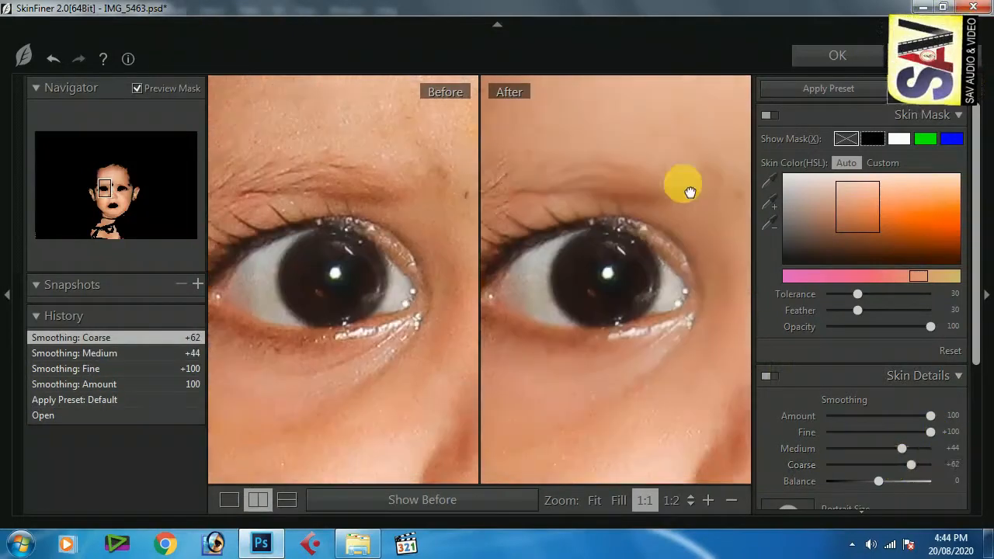
left_click_drag(699, 303, 702, 237)
left_click_drag(660, 324, 660, 280)
mouse_move(575, 311)
left_mouse_down()
mouse_move(622, 315)
mouse_move(657, 361)
mouse_move(603, 285)
left_mouse_up()
left_click_drag(604, 185, 582, 259)
left_click(582, 247)
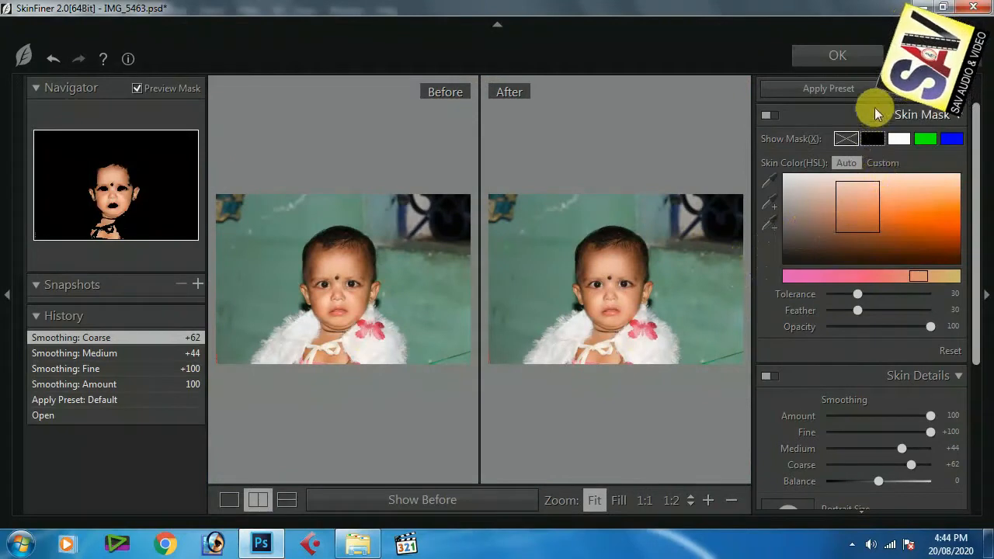
left_click(850, 65)
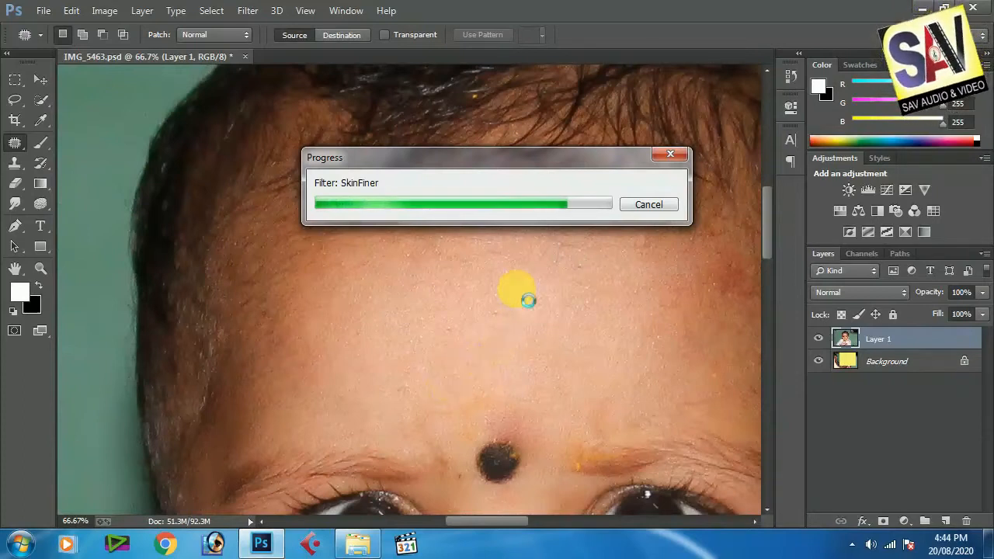
Step: Examine the smoothed skin over the whole face, close up and in the full portrait
scroll(521, 295, "down", 5)
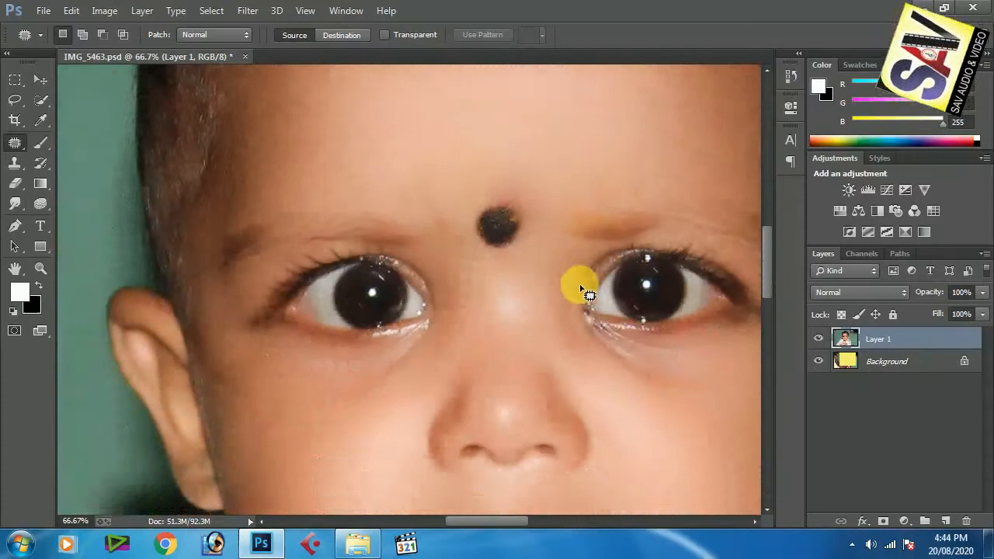
scroll(583, 293, "down", 6)
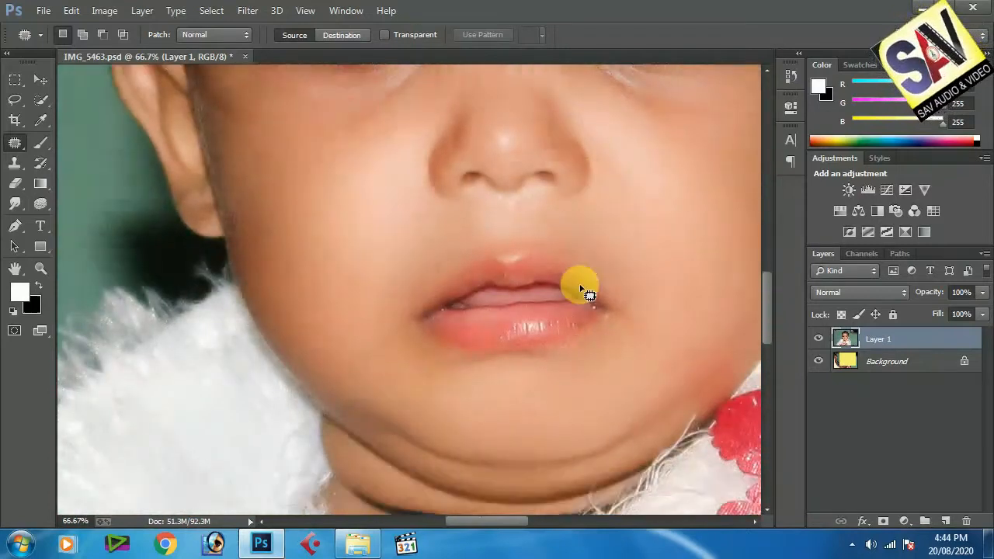
key("ctrl+minus")
key("ctrl+minus")
key("ctrl+minus")
key("ctrl+minus")
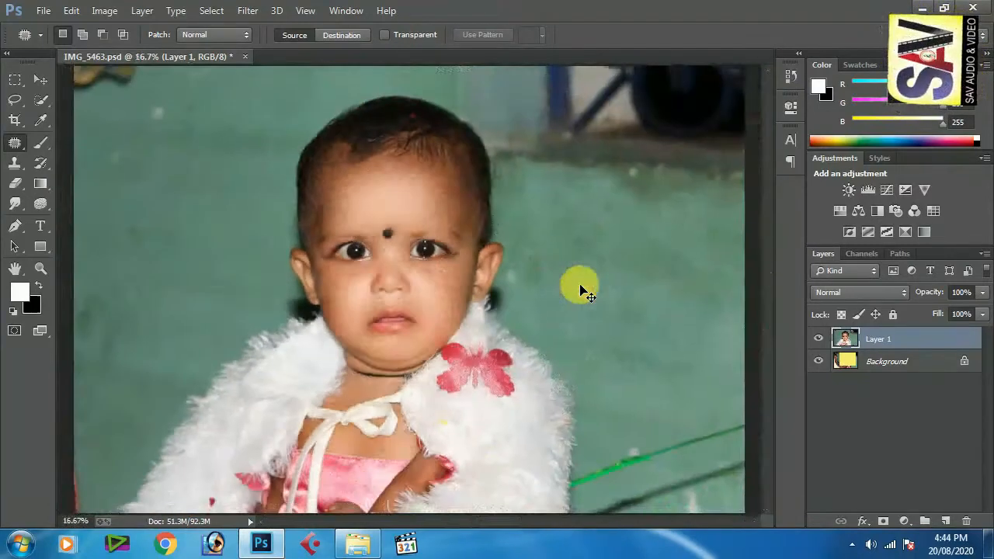
key("ctrl+plus")
key("ctrl+plus")
key("ctrl+plus")
key("ctrl+plus")
key("ctrl+minus")
key("ctrl+plus")
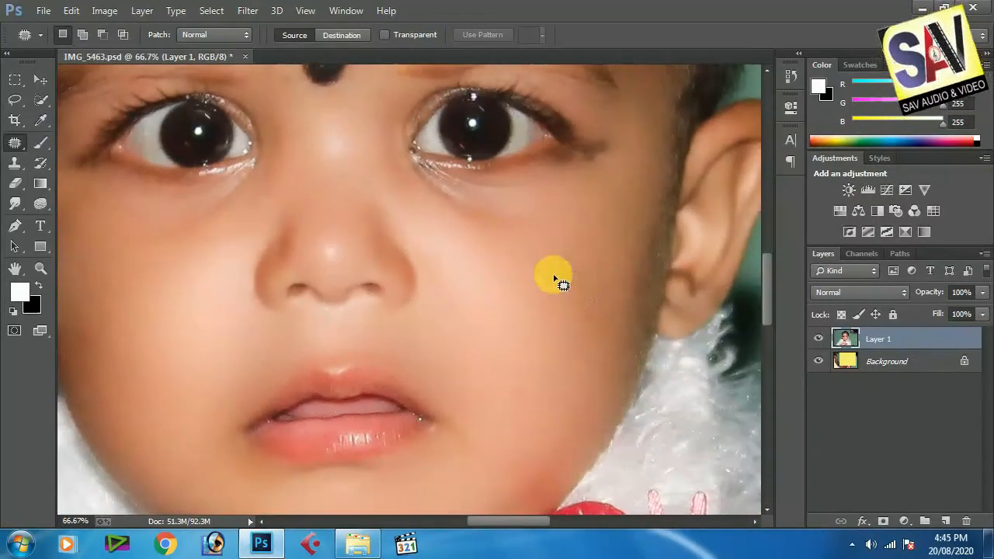
left_click_drag(443, 308, 395, 293)
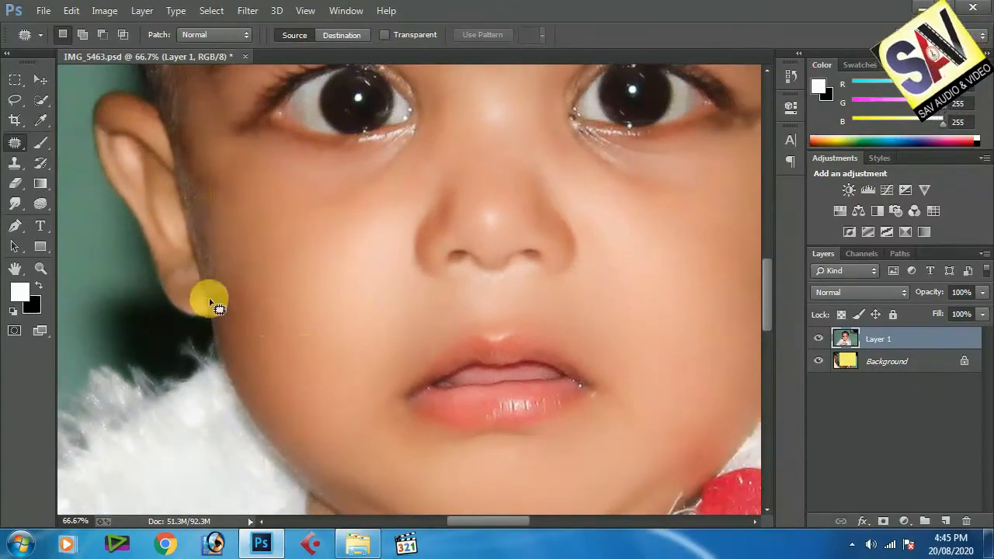
scroll(222, 251, "up", 4)
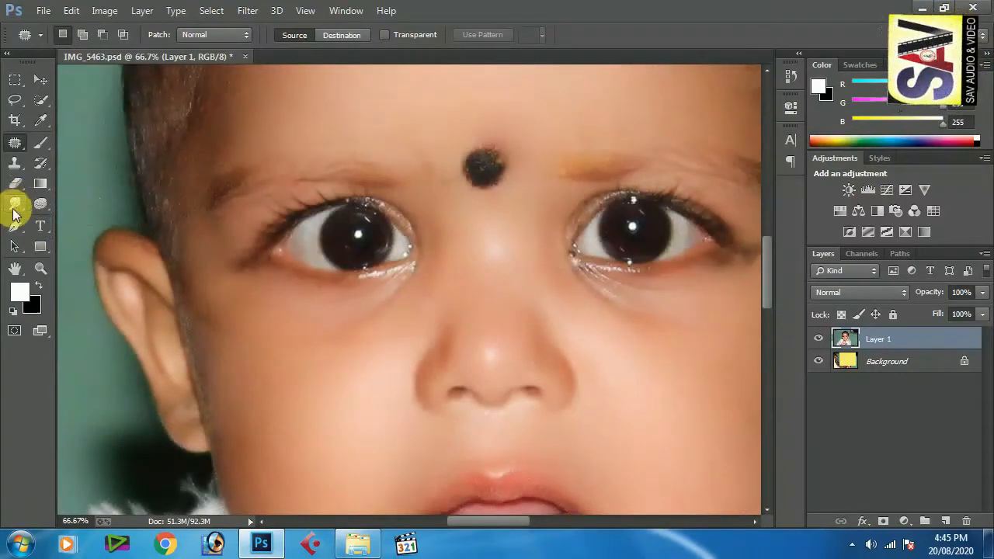
Step: Set up the Smudge tool with the 104 px speckled brush tip, enlarged to 200 px, and a strength of 31%
left_click(14, 209)
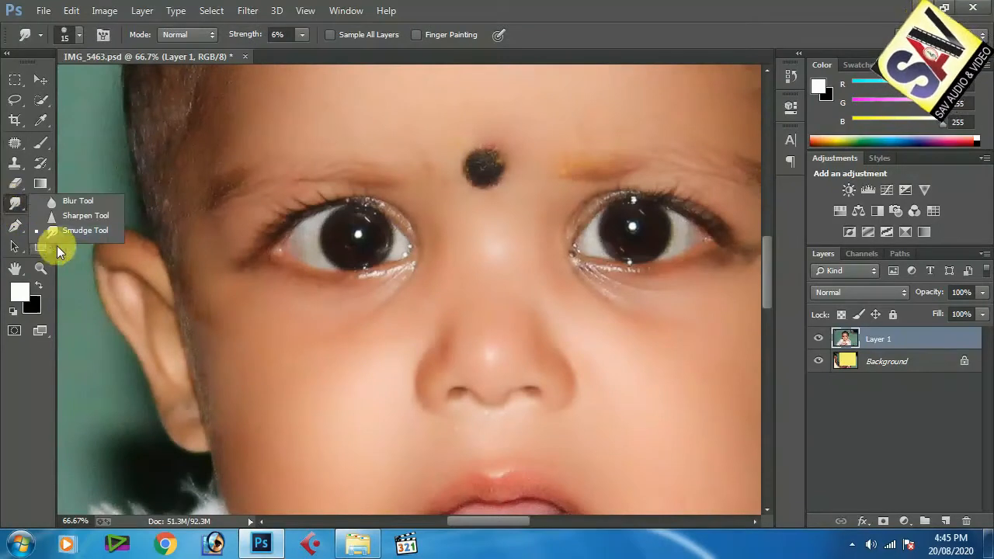
left_click(88, 231)
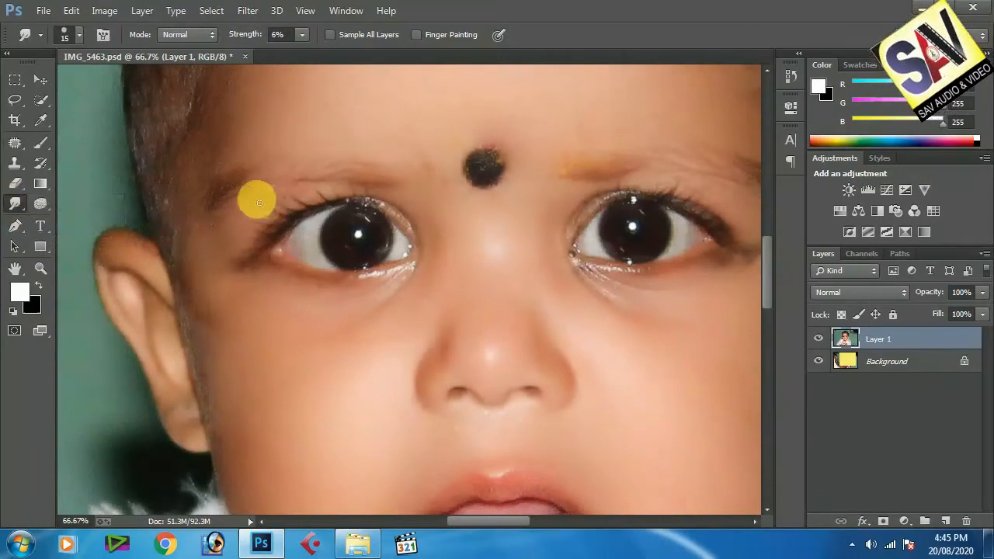
left_click(79, 37)
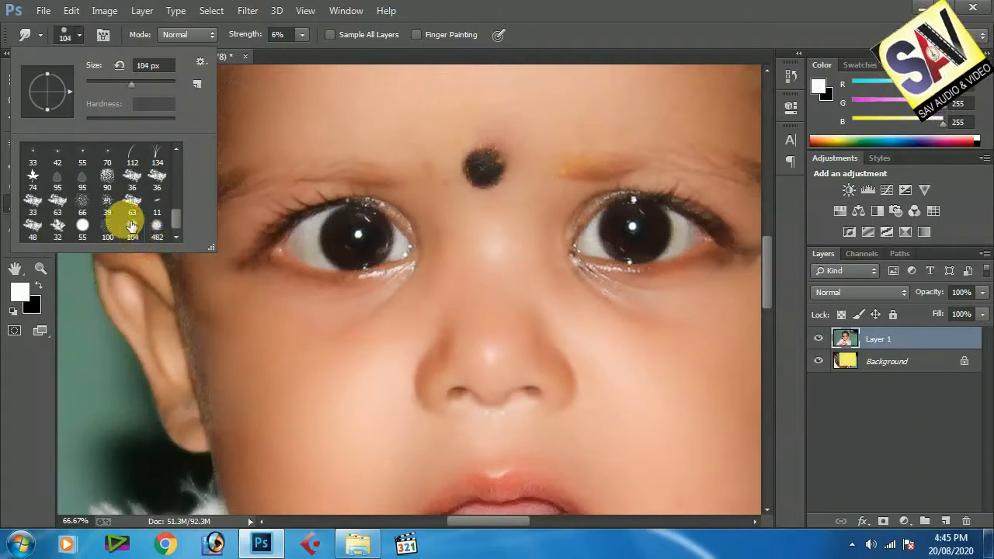
left_click(306, 126)
scroll(370, 152, "up", 5)
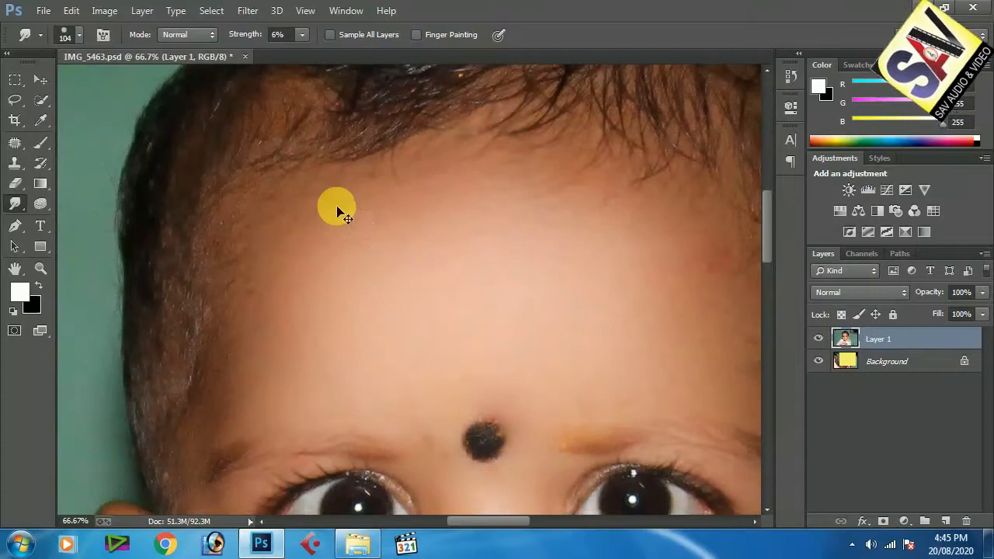
key("ctrl+plus")
key("ctrl+minus")
key("ctrl+plus")
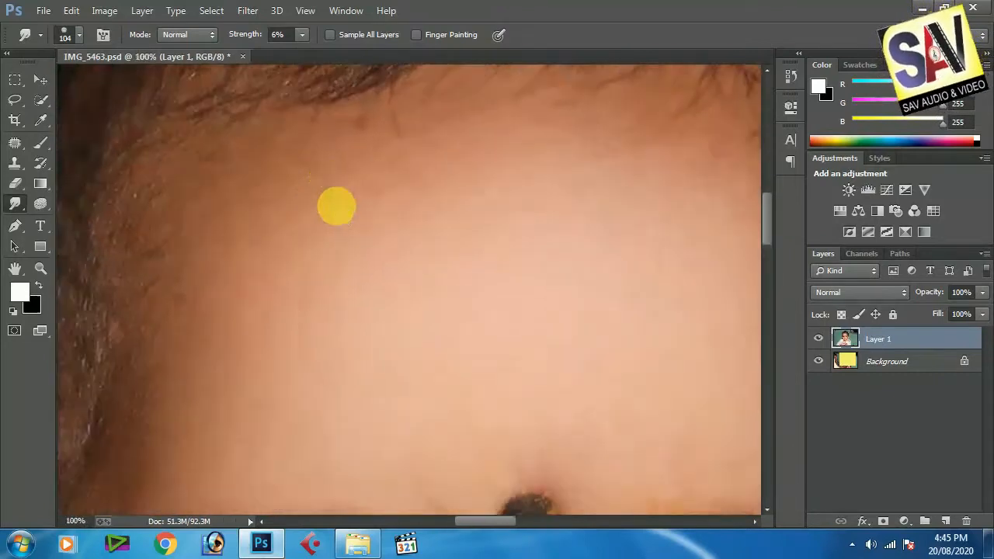
left_click_drag(308, 48, 322, 51)
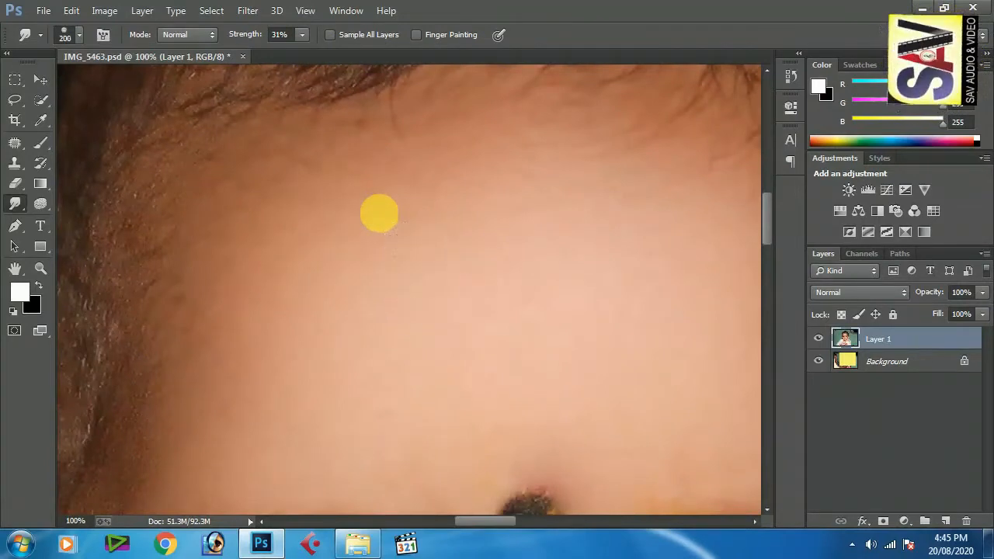
Step: Smudge the skin smooth on the forehead below the hairline, at the temple and down the adjoining cheek edge to the jaw
mouse_move(295, 151)
left_mouse_down()
mouse_move(404, 138)
mouse_move(220, 166)
left_mouse_up()
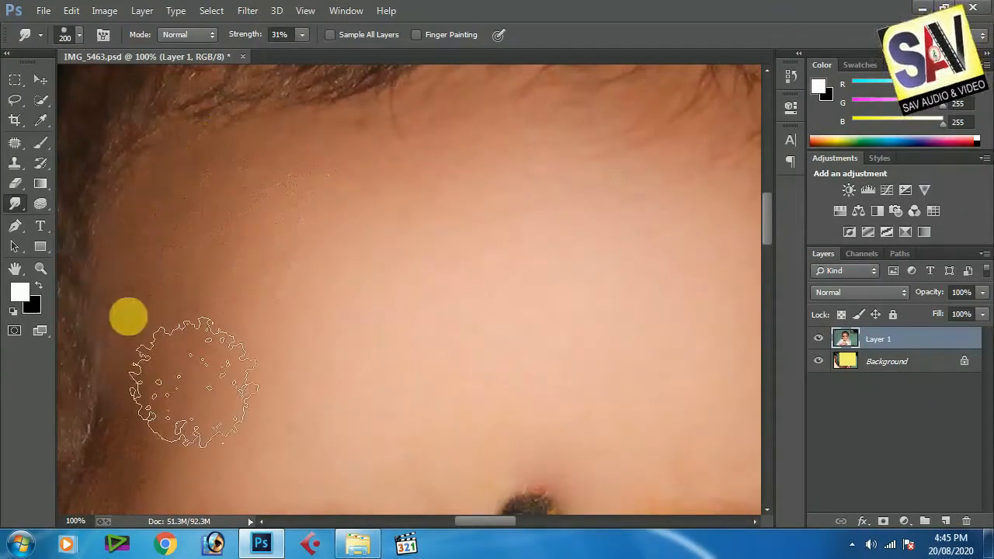
mouse_move(206, 396)
left_mouse_down()
mouse_move(226, 366)
mouse_move(252, 359)
left_mouse_up()
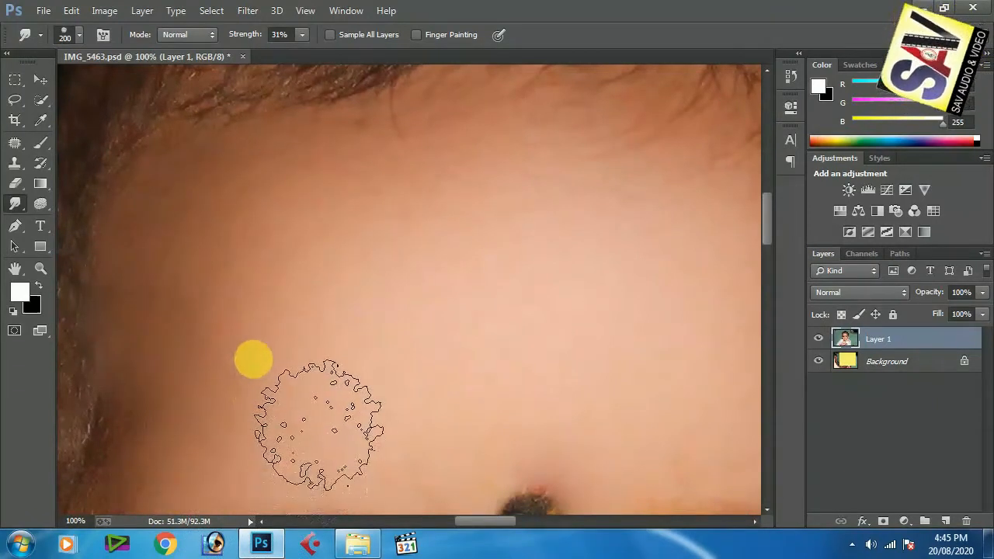
scroll(240, 406, "down", 5)
scroll(311, 273, "left", 3)
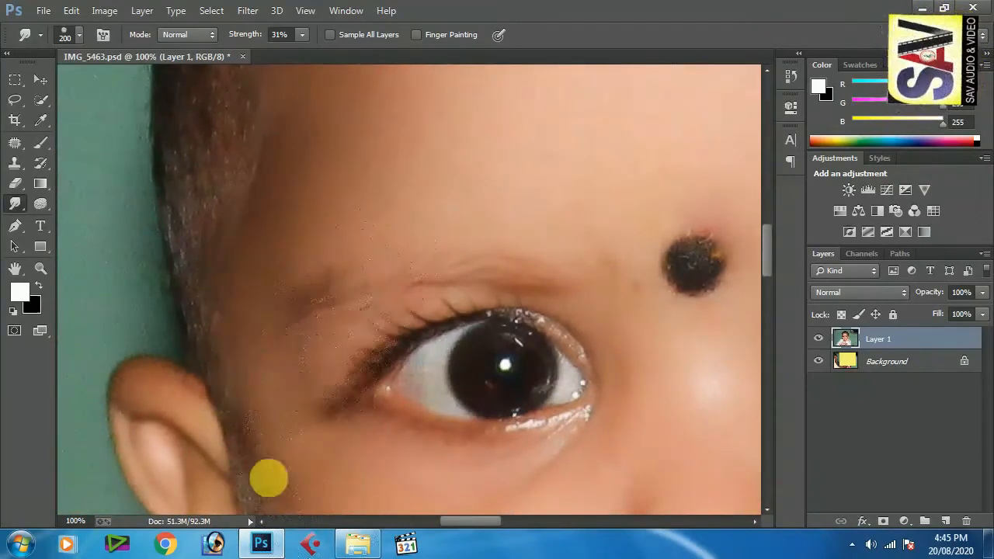
left_click_drag(268, 478, 287, 277)
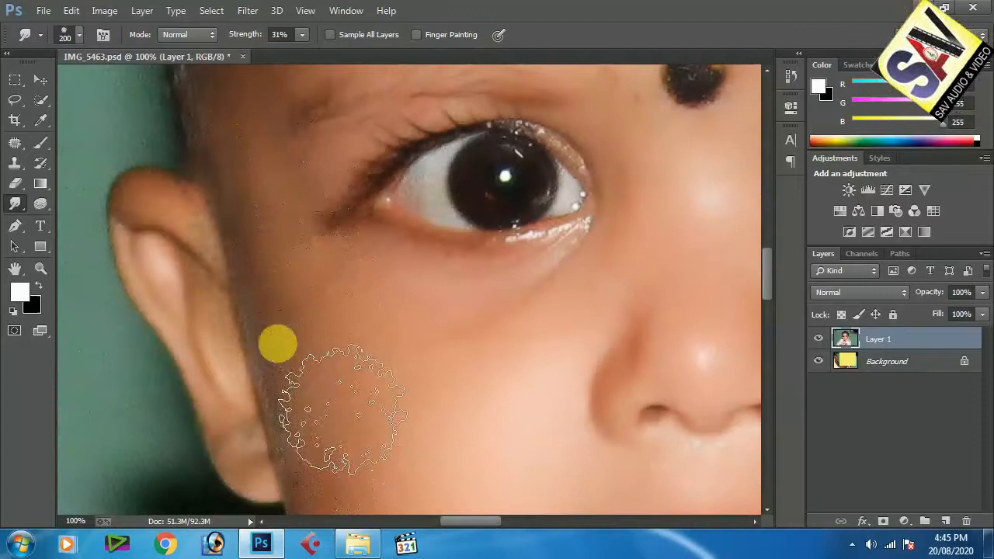
left_click_drag(319, 451, 340, 266)
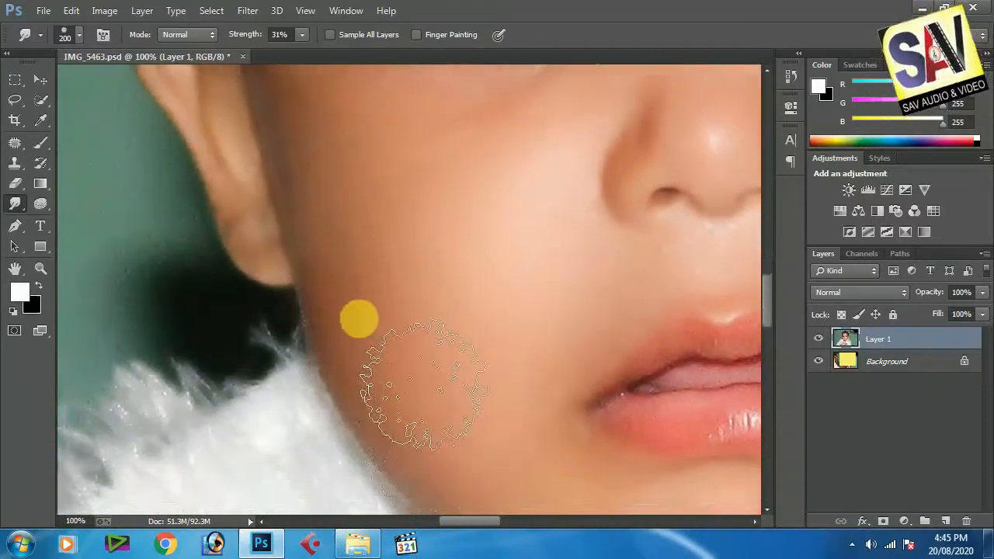
Step: Smudge the skin smooth beneath the eye, on the same cheek and along the neighbouring ear
scroll(427, 306, "up", 5)
mouse_move(350, 234)
left_mouse_down()
mouse_move(412, 302)
mouse_move(603, 293)
mouse_move(595, 262)
mouse_move(558, 278)
mouse_move(383, 259)
mouse_move(637, 271)
mouse_move(650, 160)
mouse_move(636, 293)
mouse_move(459, 233)
mouse_move(320, 244)
mouse_move(443, 329)
mouse_move(518, 347)
mouse_move(515, 399)
mouse_move(391, 393)
mouse_move(339, 458)
mouse_move(359, 449)
left_mouse_up()
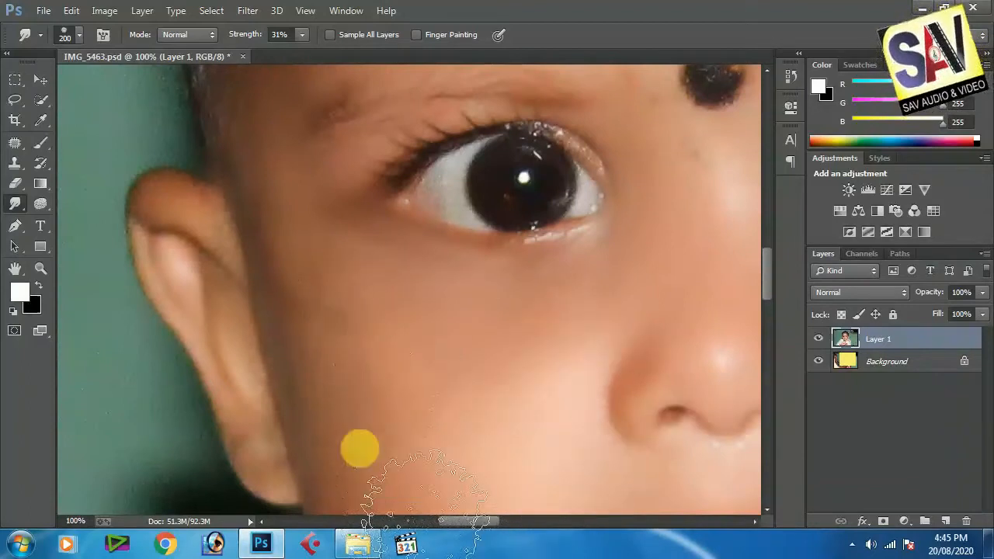
mouse_move(175, 210)
left_mouse_down()
mouse_move(211, 391)
mouse_move(231, 425)
left_mouse_up()
Step: Smudge the skin smooth along the chin folds and on the neck around the black cord
key("space")
mouse_move(422, 459)
left_mouse_down()
mouse_move(375, 309)
mouse_move(266, 181)
left_mouse_up()
key("space")
mouse_move(418, 420)
left_mouse_down()
mouse_move(466, 316)
mouse_move(380, 226)
left_mouse_up()
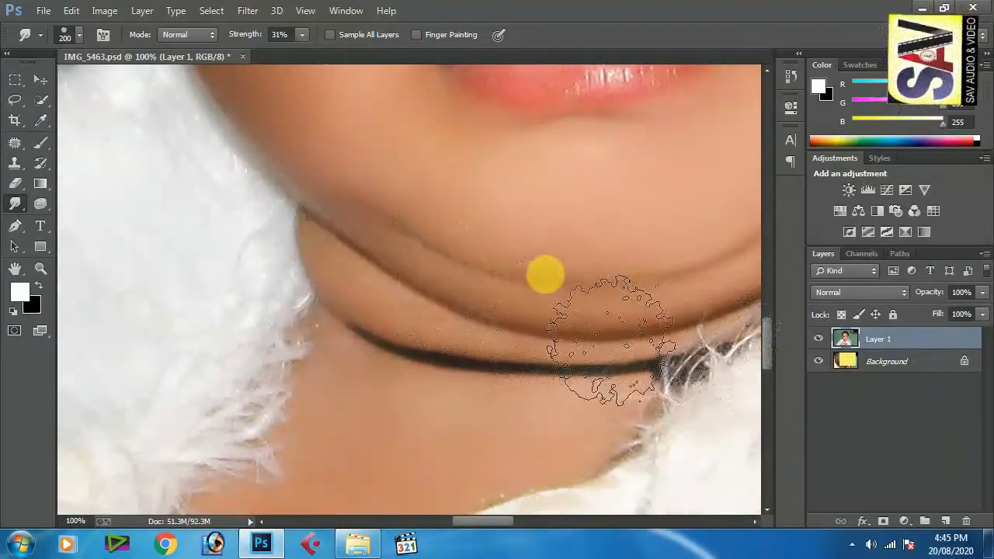
key("space")
mouse_move(506, 381)
left_mouse_down()
mouse_move(502, 310)
mouse_move(431, 247)
mouse_move(428, 148)
mouse_move(488, 320)
mouse_move(371, 326)
mouse_move(365, 393)
mouse_move(257, 419)
mouse_move(466, 359)
left_mouse_up()
key("space")
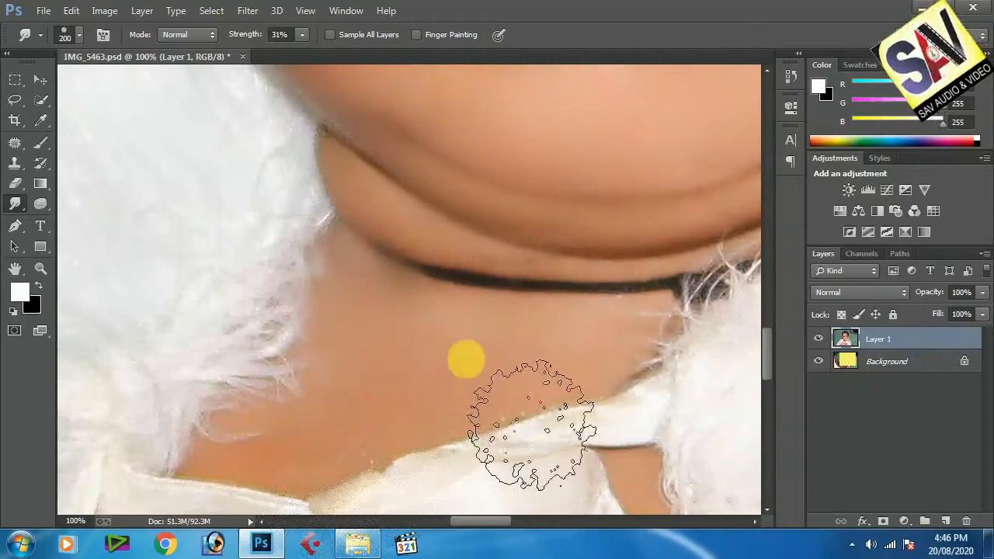
Step: Smudge the skin smooth on the upper chest between the black cord, the fur collar and the white ribbon
mouse_move(625, 380)
left_mouse_down()
mouse_move(506, 353)
mouse_move(394, 353)
left_mouse_up()
left_click_drag(546, 246, 546, 339)
mouse_move(317, 372)
left_mouse_down()
mouse_move(359, 385)
mouse_move(470, 381)
left_mouse_up()
Step: Smudge the skin smooth on the cheek beside the outer eye corner and along the adjoining ear
left_click_drag(668, 166, 537, 344)
mouse_move(621, 139)
left_mouse_down()
mouse_move(579, 344)
mouse_move(573, 251)
mouse_move(563, 283)
left_mouse_up()
left_click_drag(619, 140, 533, 467)
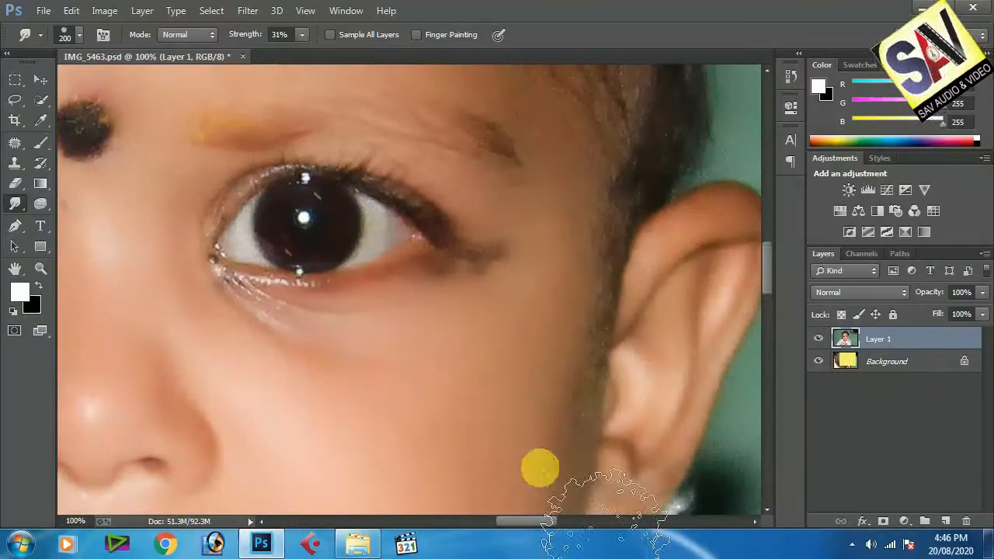
left_click_drag(549, 379, 469, 316)
left_click_drag(543, 251, 587, 378)
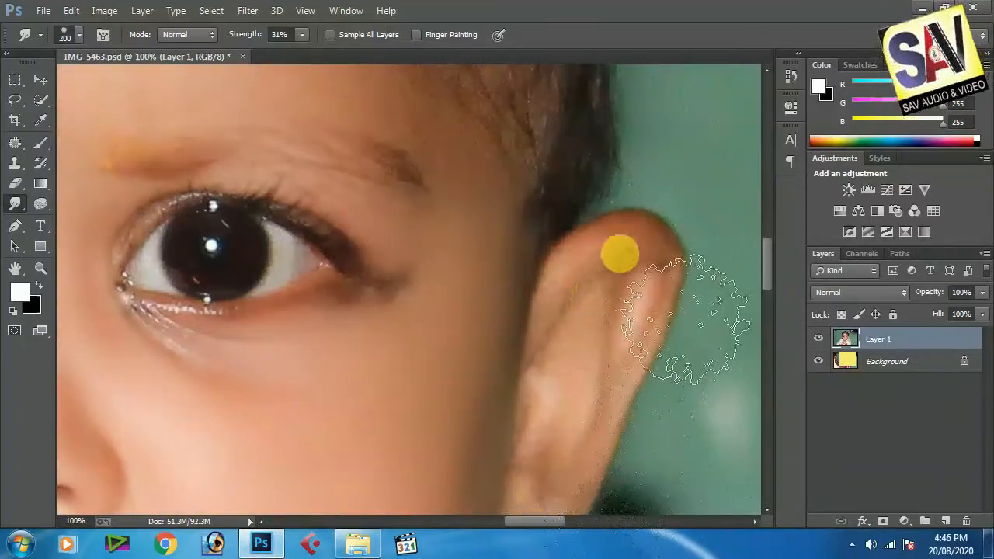
left_click_drag(626, 301, 413, 213)
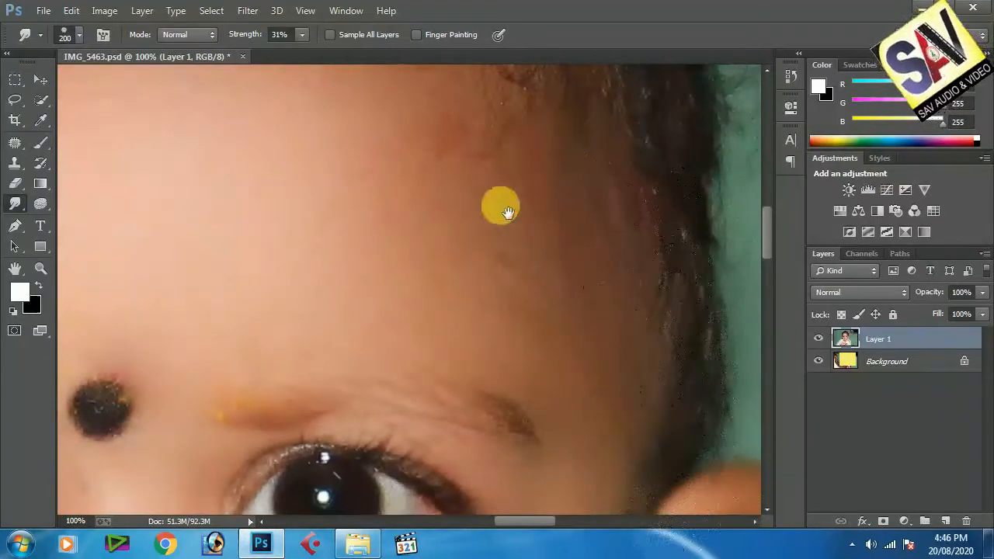
Step: Smudge the skin smooth at the temple and on the side of the forehead above the eyebrow
left_click_drag(508, 213, 532, 329)
left_click_drag(578, 504, 560, 323)
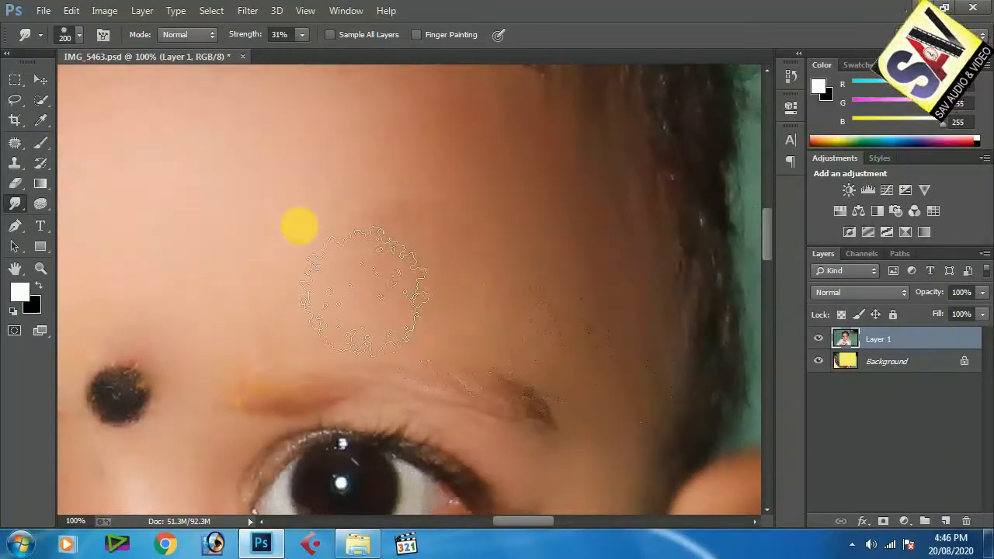
mouse_move(500, 249)
left_mouse_down()
mouse_move(506, 315)
mouse_move(519, 287)
left_mouse_up()
left_click_drag(390, 300, 509, 279)
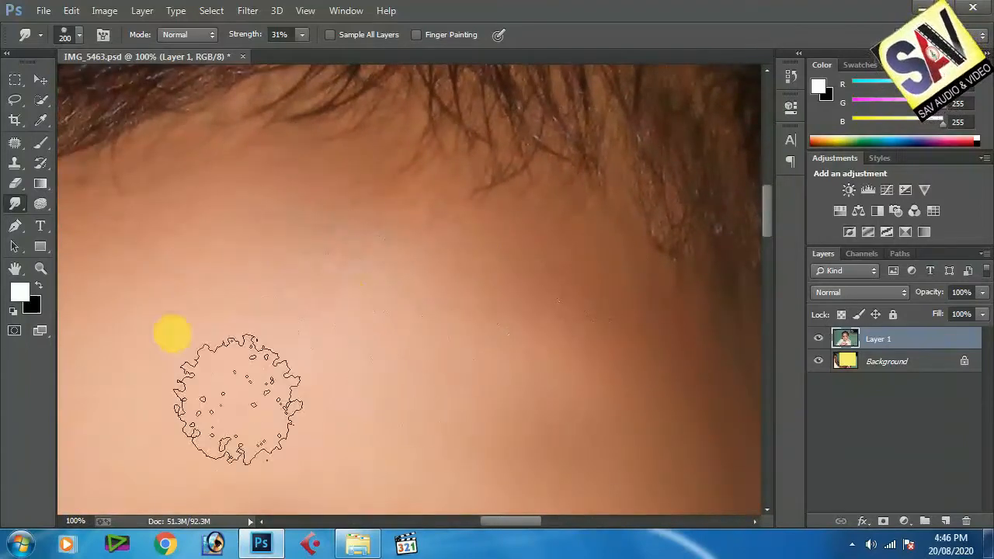
Step: Smudge the skin smooth across the middle of the forehead, from the hairline down to the black dot and eyebrow
scroll(355, 303, "down", 5)
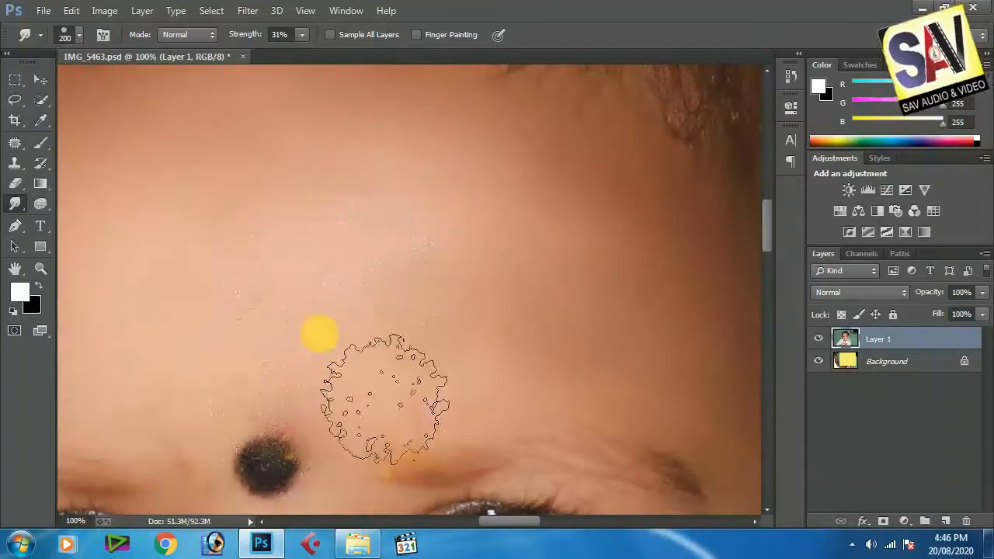
scroll(482, 249, "down", 4)
left_click_drag(420, 222, 407, 186)
left_click_drag(320, 339, 337, 256)
left_click(413, 390)
mouse_move(413, 390)
left_mouse_down()
mouse_move(324, 273)
mouse_move(443, 431)
left_mouse_up()
left_click_drag(519, 159, 437, 384)
left_click_drag(474, 311, 553, 166)
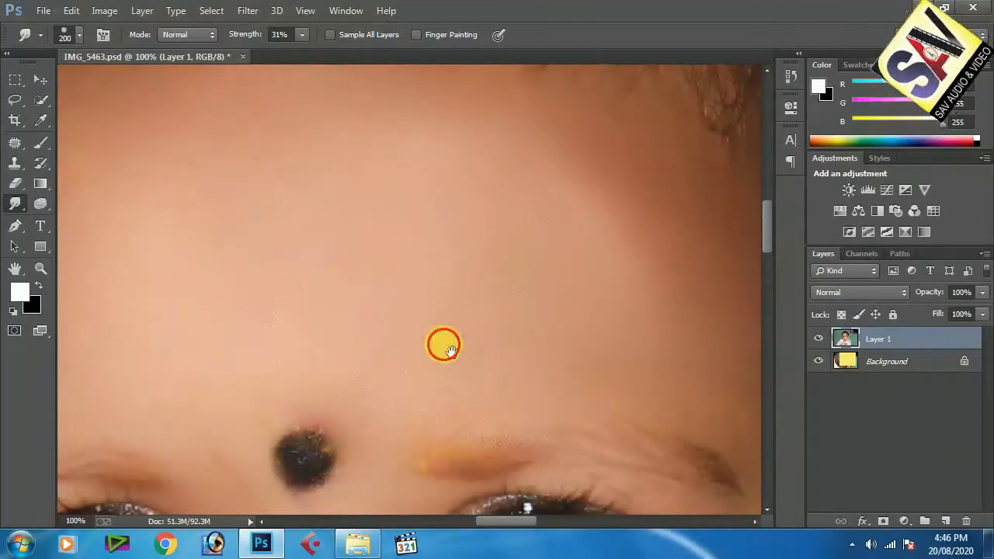
Step: Smudge the remaining facial skin smooth down past the eyes, across the cheeks and around the nose to the upper lip
left_click_drag(444, 344, 471, 206)
mouse_move(523, 376)
left_mouse_down()
mouse_move(530, 213)
mouse_move(496, 372)
left_mouse_up()
left_click_drag(561, 224, 560, 270)
left_click_drag(568, 189, 550, 279)
mouse_move(697, 369)
left_mouse_down()
mouse_move(474, 230)
mouse_move(587, 311)
mouse_move(658, 319)
mouse_move(709, 297)
mouse_move(635, 303)
mouse_move(548, 283)
mouse_move(472, 240)
mouse_move(571, 310)
mouse_move(705, 318)
mouse_move(732, 302)
mouse_move(625, 337)
mouse_move(475, 284)
mouse_move(438, 217)
mouse_move(600, 326)
mouse_move(733, 306)
left_mouse_up()
left_click_drag(657, 252, 474, 292)
mouse_move(631, 323)
left_mouse_down()
mouse_move(632, 305)
mouse_move(455, 377)
mouse_move(582, 337)
mouse_move(588, 344)
mouse_move(383, 379)
mouse_move(626, 377)
left_mouse_up()
left_click_drag(464, 404, 657, 373)
mouse_move(536, 159)
left_mouse_down()
mouse_move(573, 194)
mouse_move(470, 288)
mouse_move(298, 327)
mouse_move(180, 288)
mouse_move(300, 306)
mouse_move(428, 297)
mouse_move(345, 331)
mouse_move(211, 311)
mouse_move(151, 277)
left_mouse_up()
mouse_move(219, 305)
left_mouse_down()
mouse_move(278, 278)
mouse_move(193, 244)
mouse_move(461, 304)
mouse_move(371, 288)
mouse_move(595, 252)
left_mouse_up()
mouse_move(402, 396)
left_mouse_down()
mouse_move(381, 473)
mouse_move(426, 424)
mouse_move(428, 466)
left_mouse_up()
mouse_move(406, 329)
left_mouse_down()
mouse_move(477, 338)
mouse_move(473, 267)
left_mouse_up()
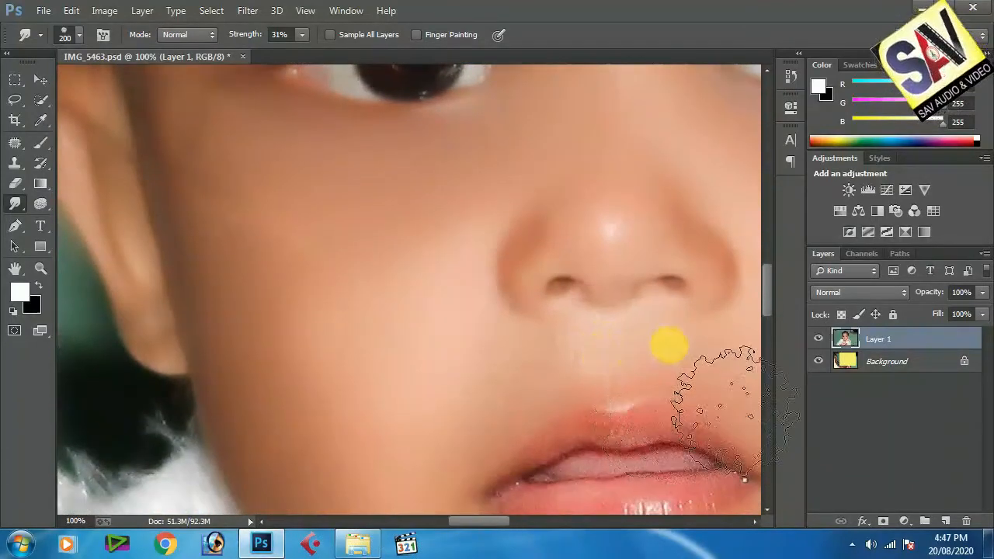
Step: Smudge the skin smooth around the mouth and on the chin, and check the whole portrait
left_click_drag(435, 458, 432, 324)
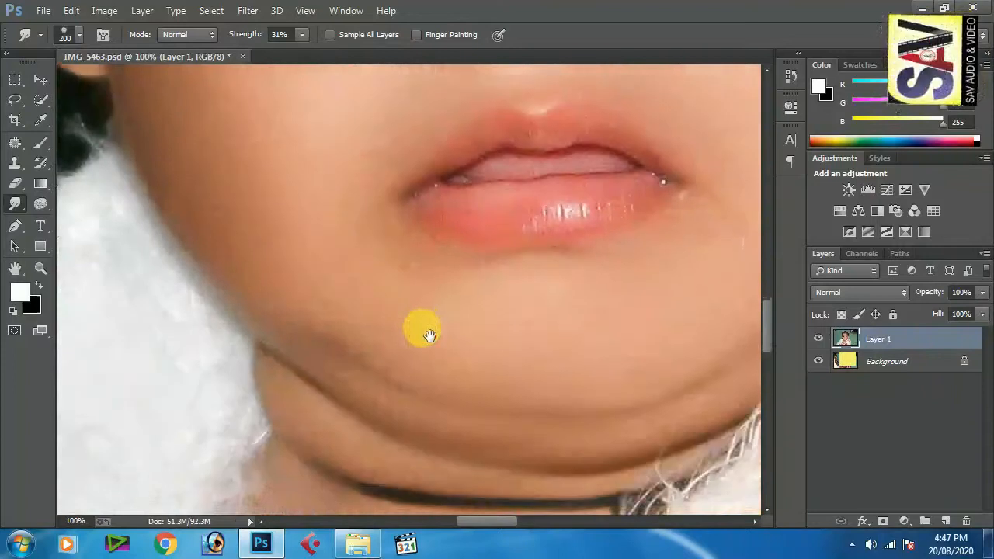
left_click_drag(587, 319, 519, 344)
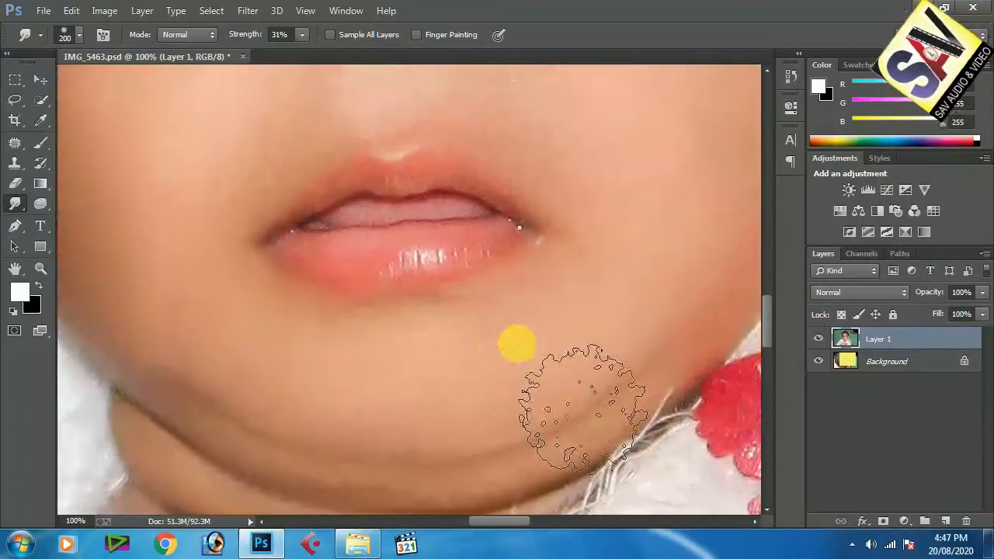
scroll(518, 342, "down", 5)
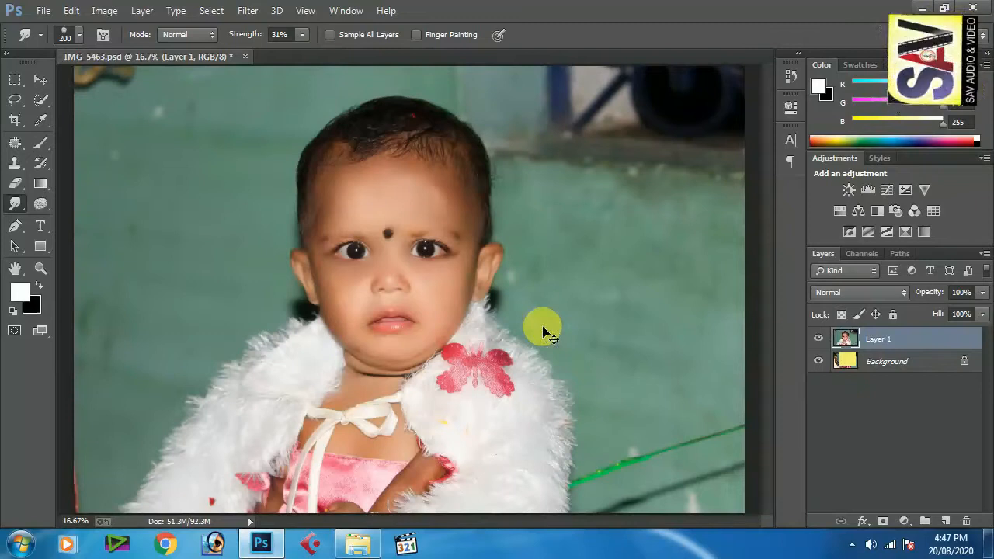
scroll(543, 332, "down", 2)
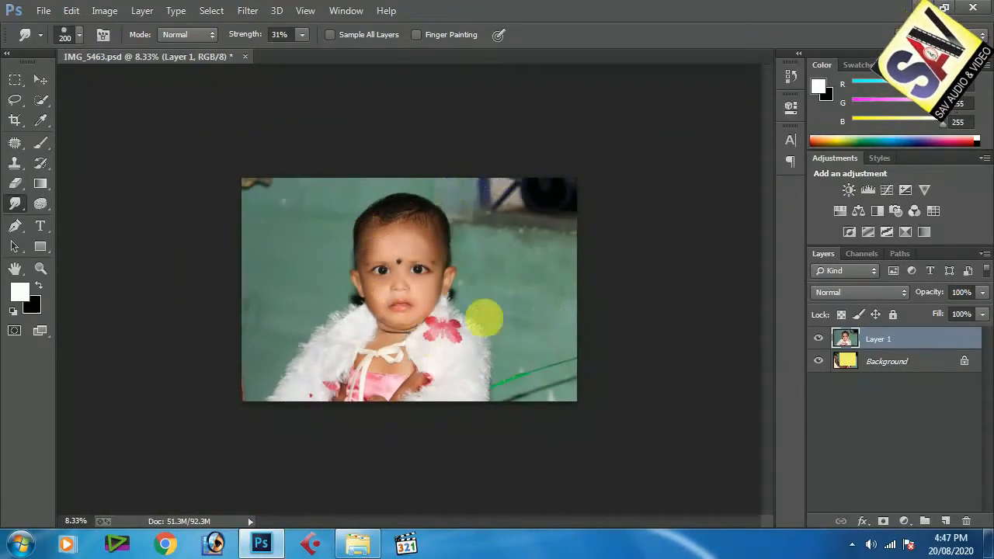
scroll(500, 314, "up", 4)
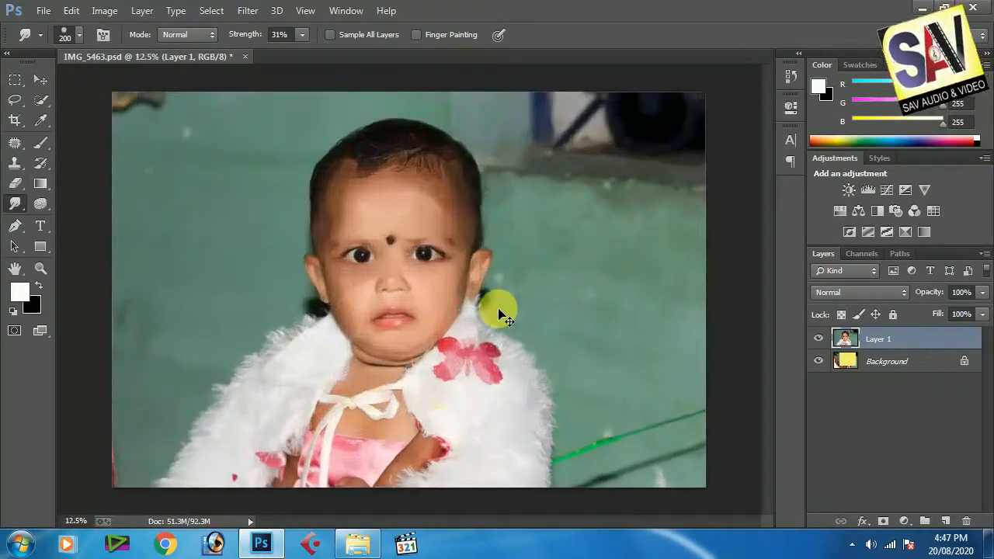
key("ctrl+minus")
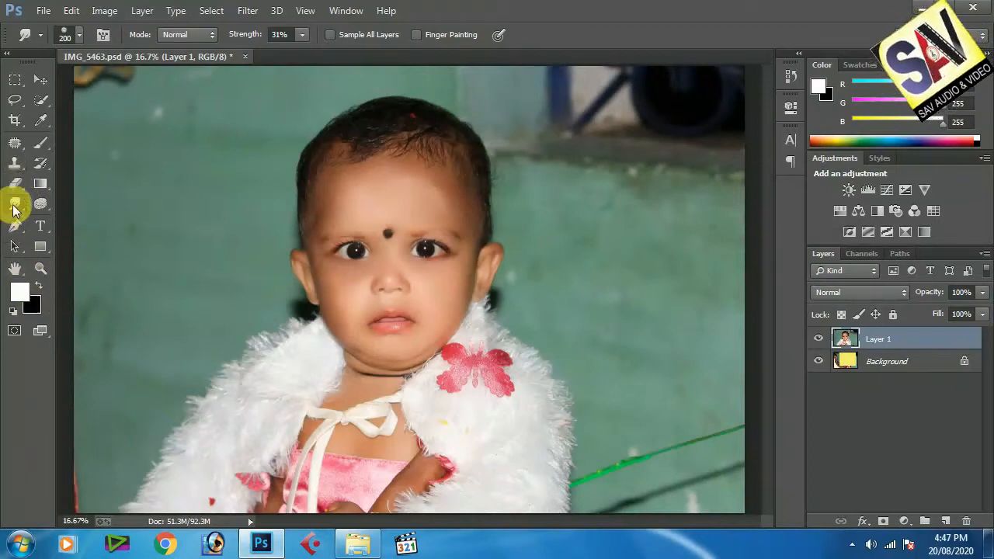
Step: Start a Pen tool path along the photo's lower edge beneath the coat and up the outer edge of the fur sleeve
left_click(15, 226)
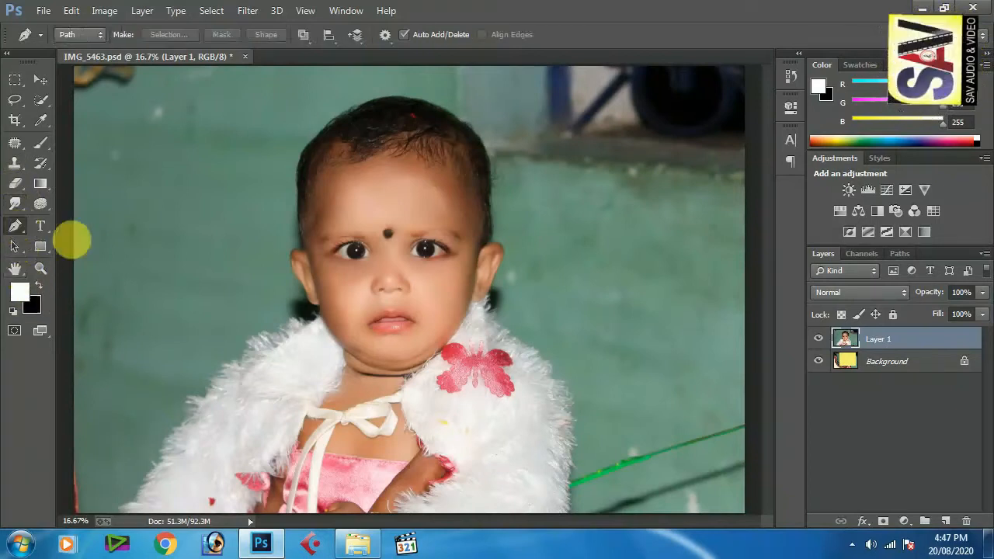
left_click(568, 516)
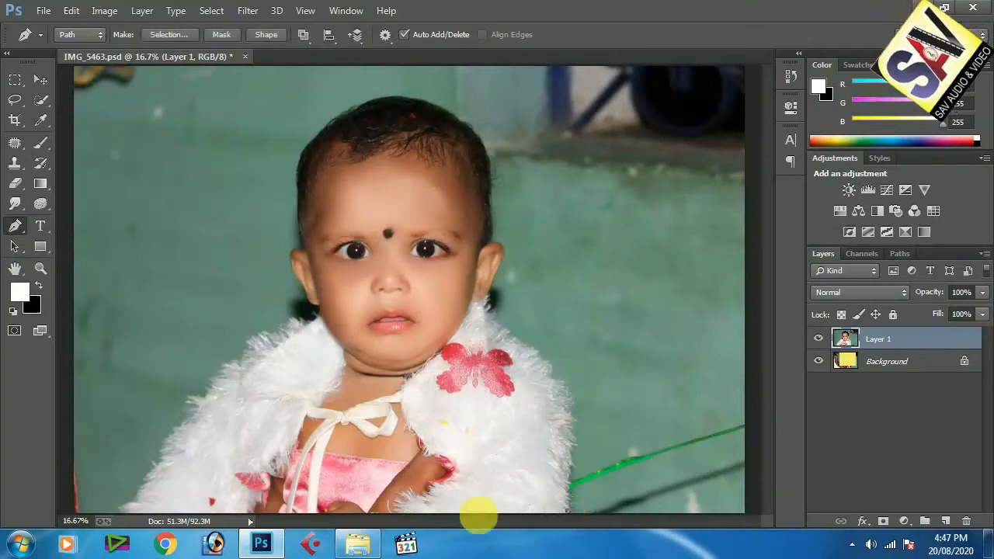
left_click(122, 514)
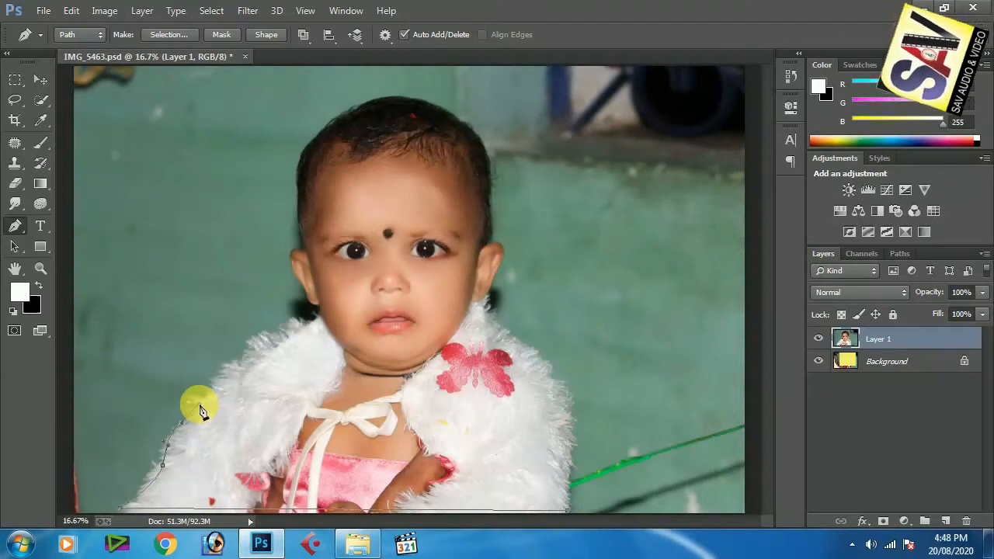
key("ctrl+plus")
key("ctrl+plus")
key("ctrl+plus")
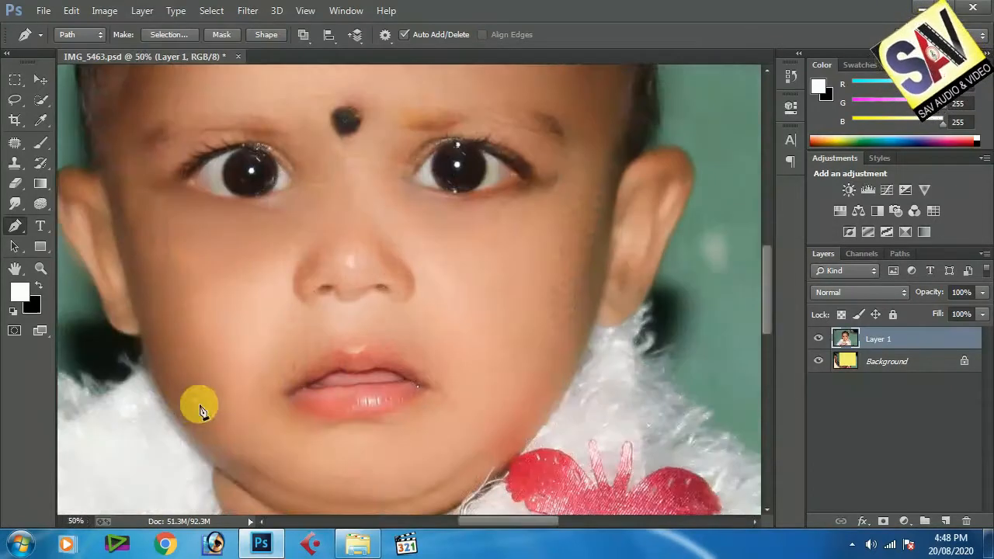
Step: Continue the path up the fur sleeve and over the shoulder to the dark shadow below the ear
left_click_drag(248, 471, 362, 315)
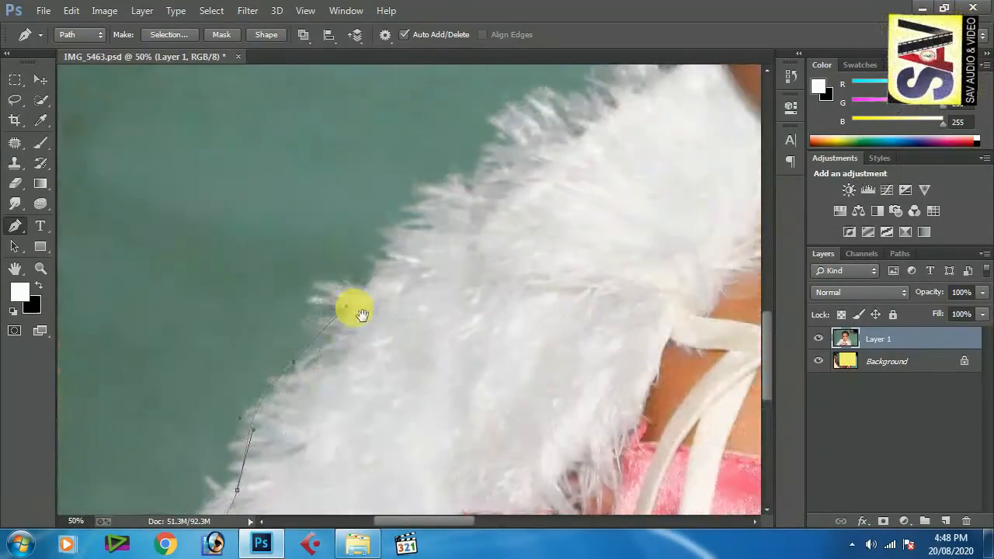
left_click_drag(295, 446, 308, 440)
left_click_drag(335, 389, 342, 380)
left_click_drag(423, 342, 468, 323)
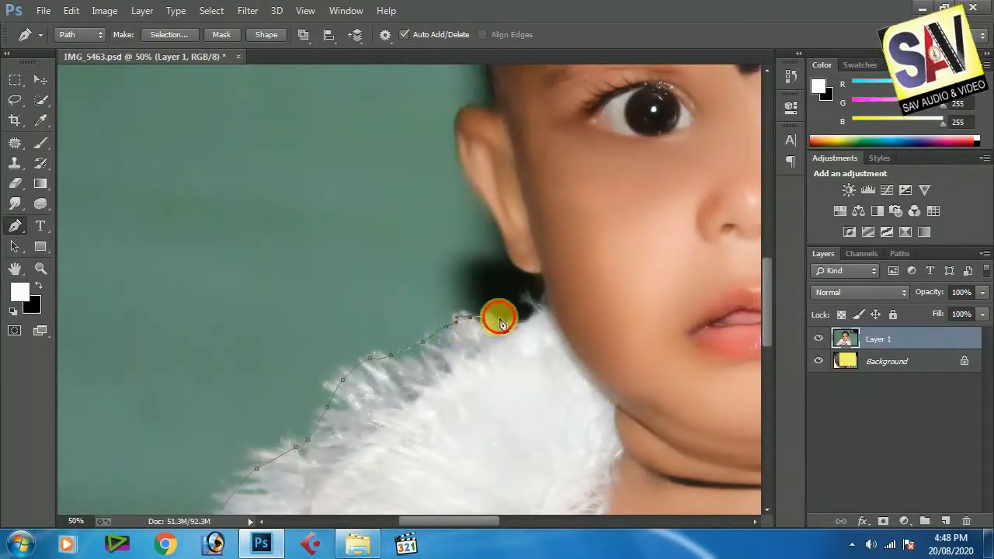
left_click(544, 312)
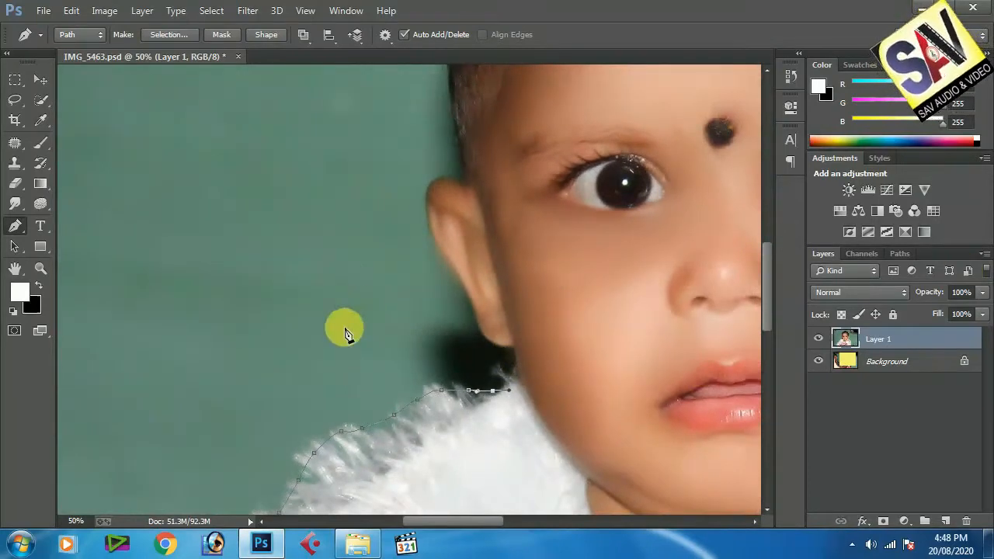
Step: Extend the path past the fur tip beside the cheek and up to the base of the earlobe
key("ctrl+plus")
key("ctrl+minus")
key("ctrl+plus")
key("ctrl+plus")
left_click_drag(573, 399, 457, 339)
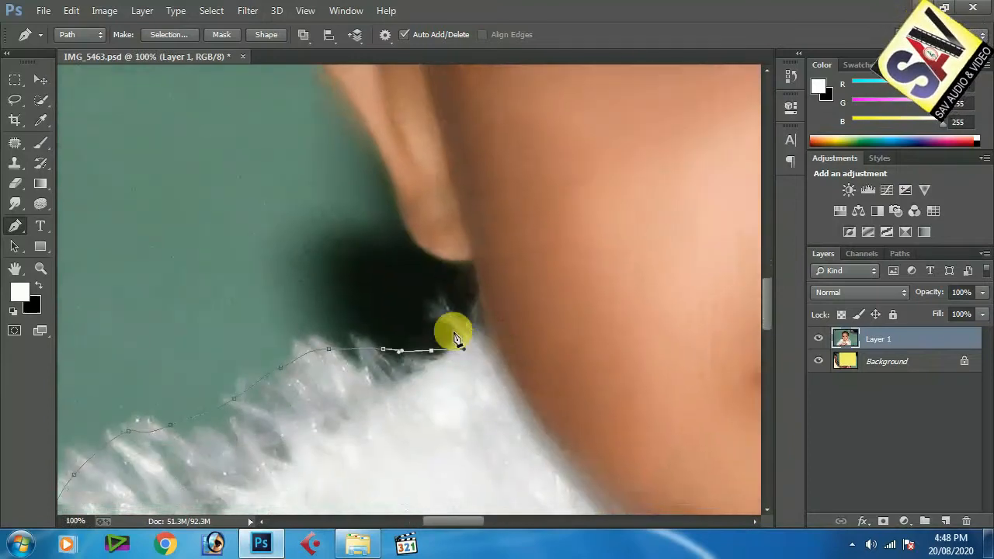
left_click_drag(477, 273, 484, 373)
left_click(487, 366)
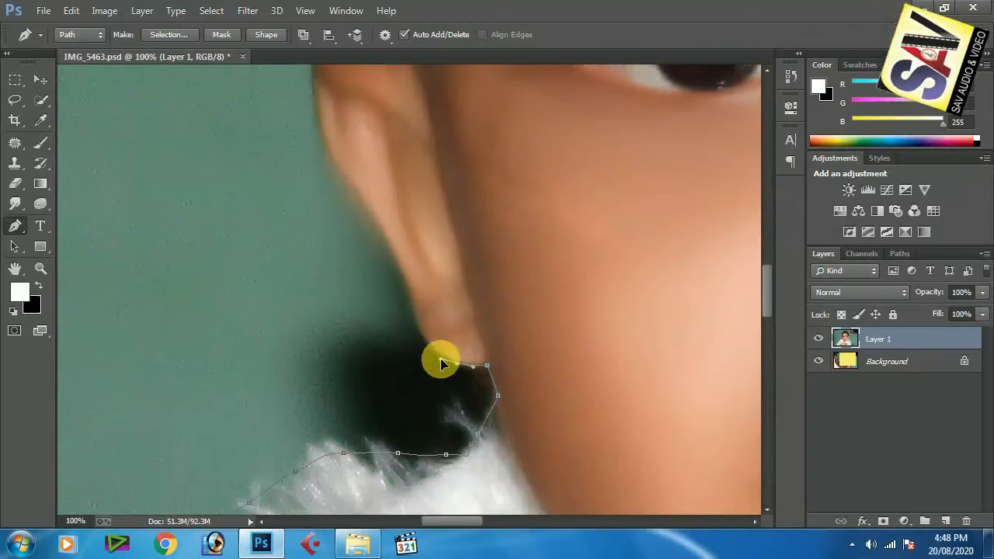
Step: Trace the path around the outer edge of the ear to where it meets the hair
left_click_drag(414, 292, 404, 416)
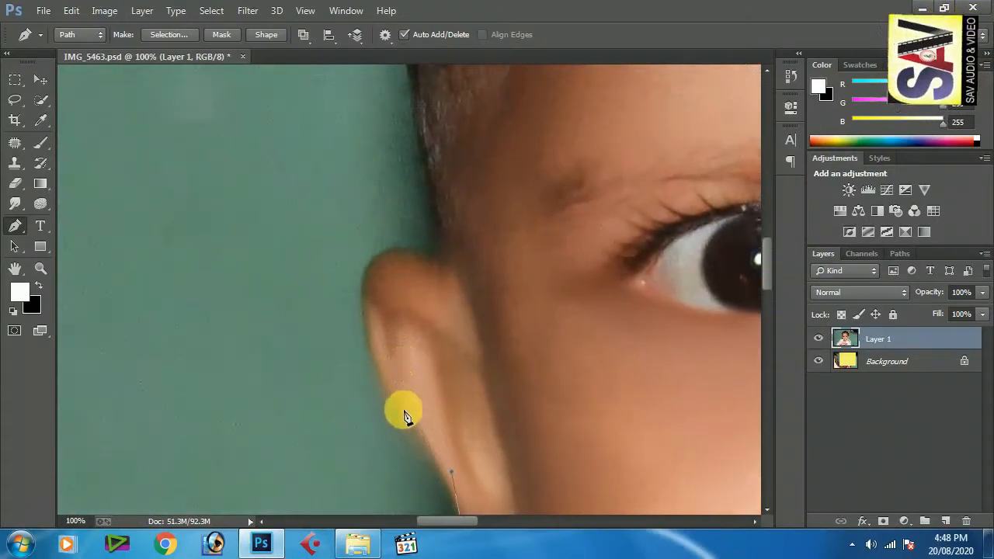
left_click_drag(366, 288, 386, 382)
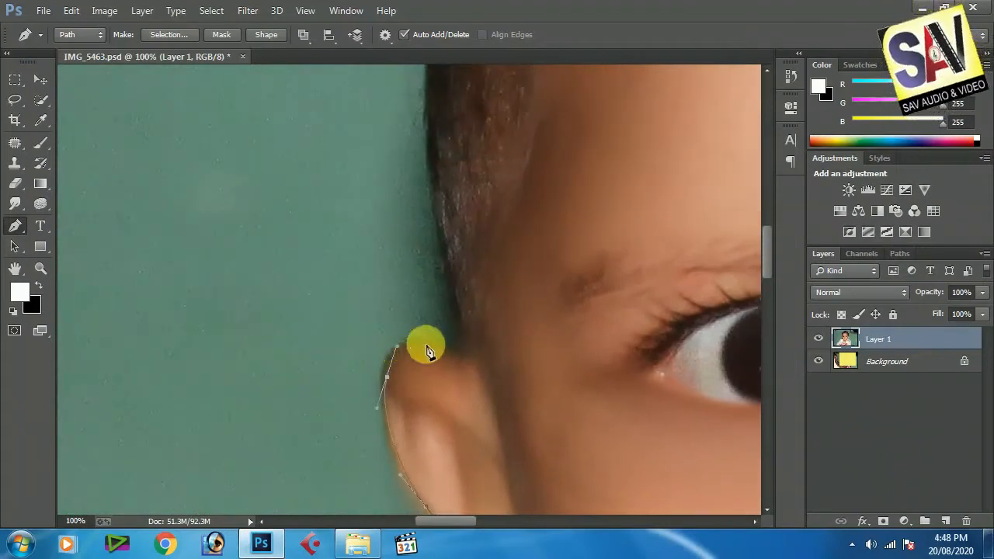
left_click_drag(450, 349, 459, 427)
left_click_drag(459, 284, 433, 266)
left_click_drag(435, 415, 437, 298)
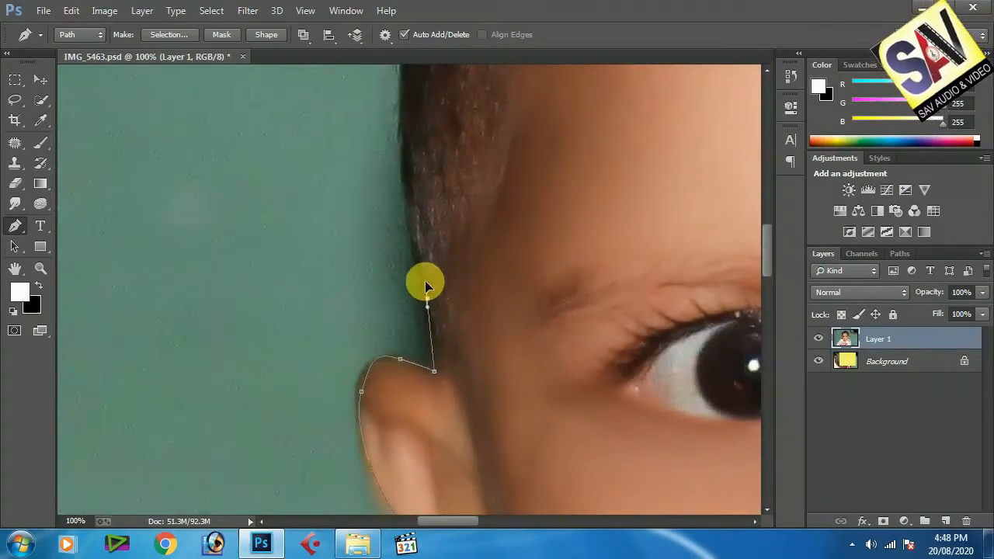
Step: Trace the path up the side of the hair above the ear and over the top of the head
left_click_drag(417, 173, 407, 291)
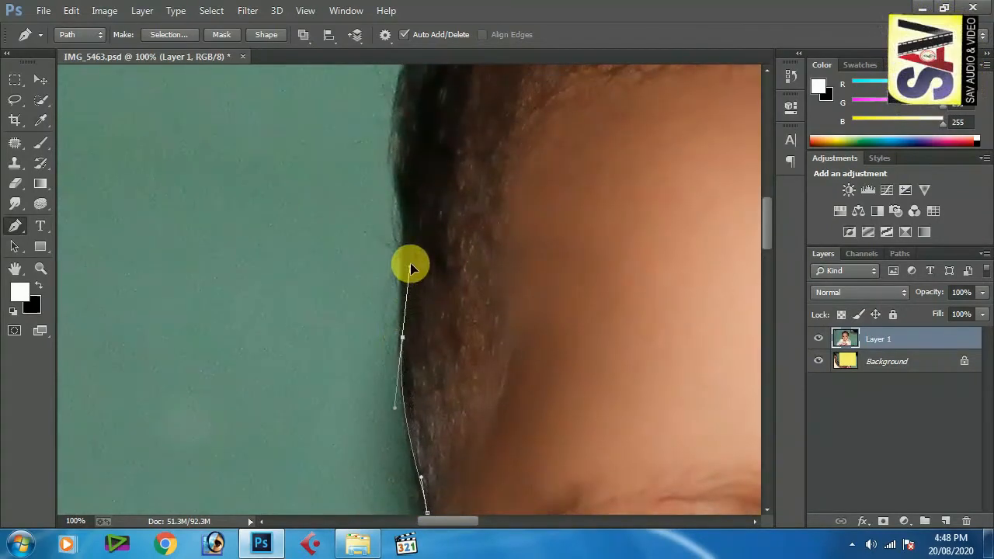
left_click_drag(402, 173, 425, 231)
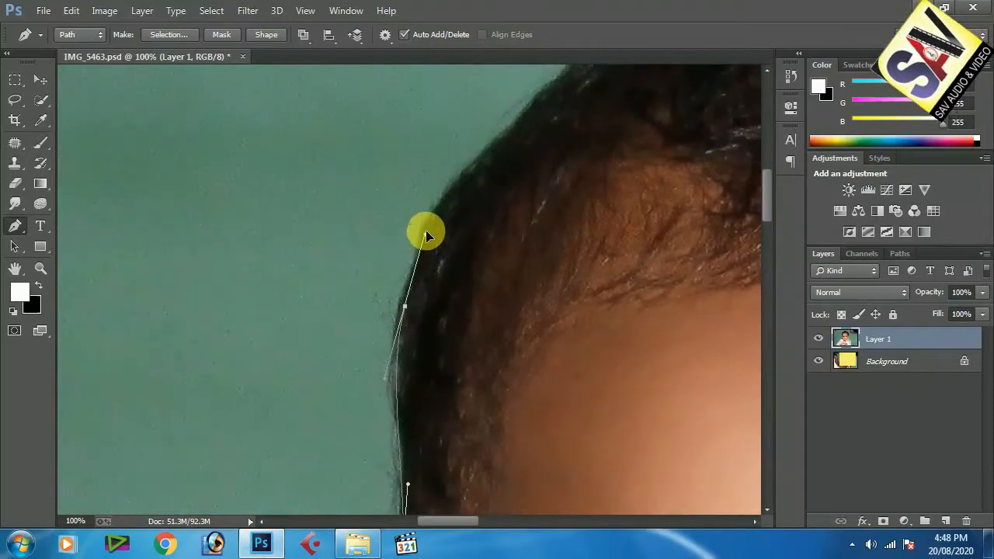
left_click_drag(509, 179, 366, 371)
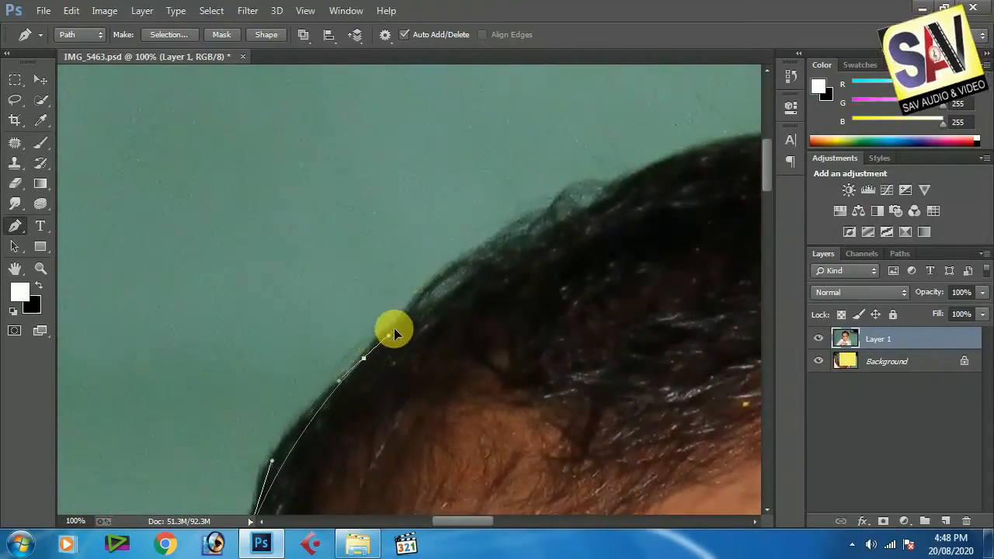
left_click_drag(573, 231, 484, 290)
left_click_drag(580, 222, 523, 228)
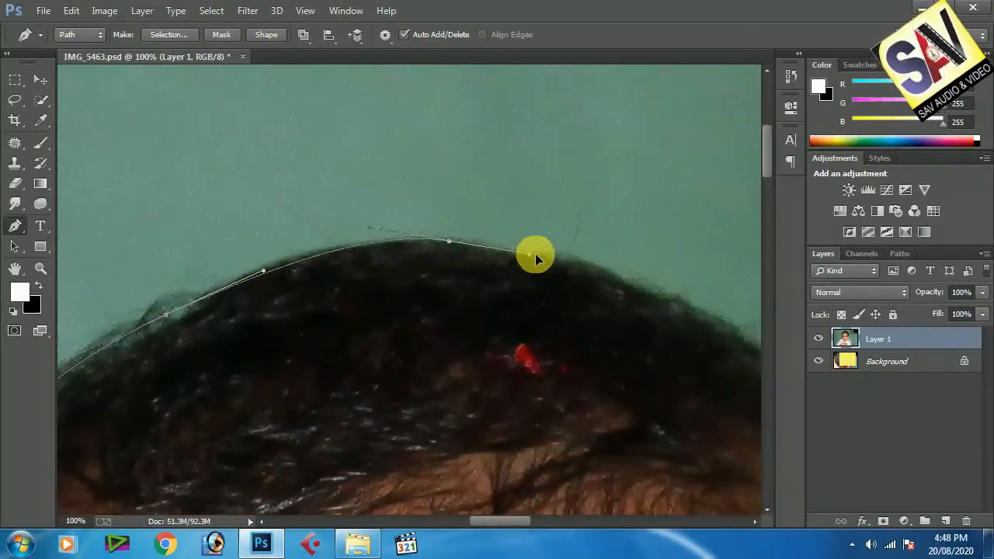
Step: Continue the path down the hair's curved outline from the crown to the opposite side of the head
left_click_drag(677, 315, 555, 176)
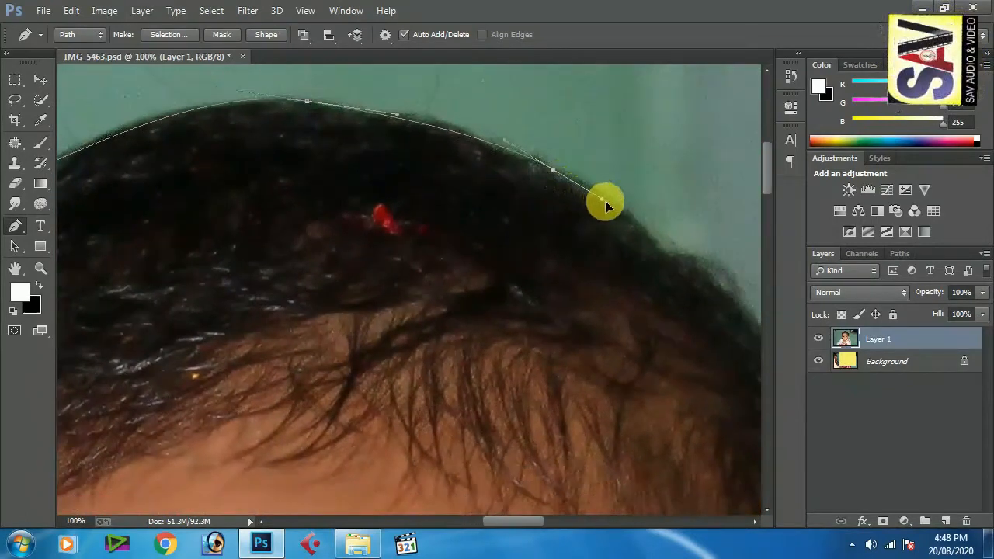
left_click_drag(684, 267, 586, 167)
left_click(653, 208)
left_click(671, 218)
left_click(687, 254)
left_click(703, 289)
left_click_drag(710, 350, 667, 273)
left_click(670, 214)
left_click(678, 276)
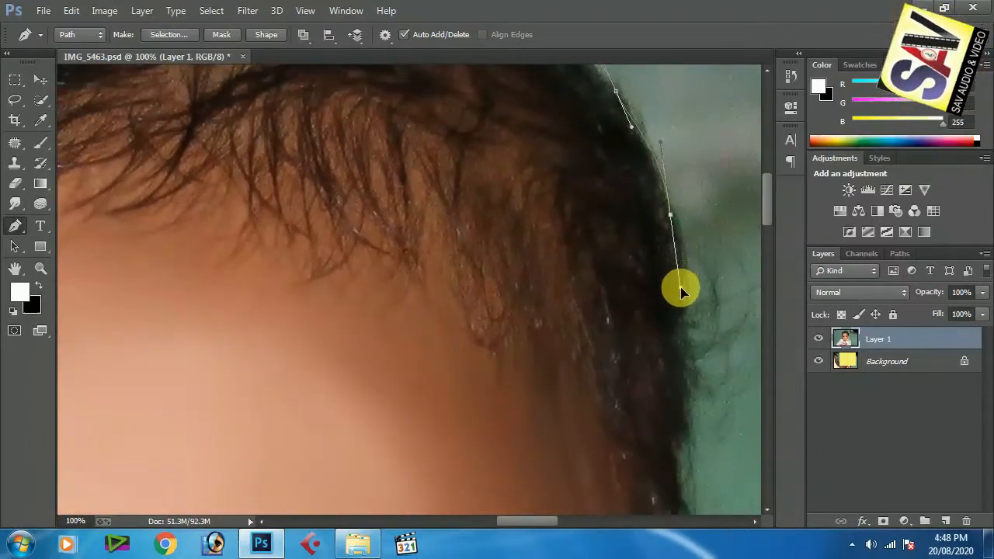
Step: Extend the path down the side of the hair to the top of the second ear
scroll(682, 268, "down", 5)
left_click(693, 160)
left_click(692, 204)
left_click(687, 241)
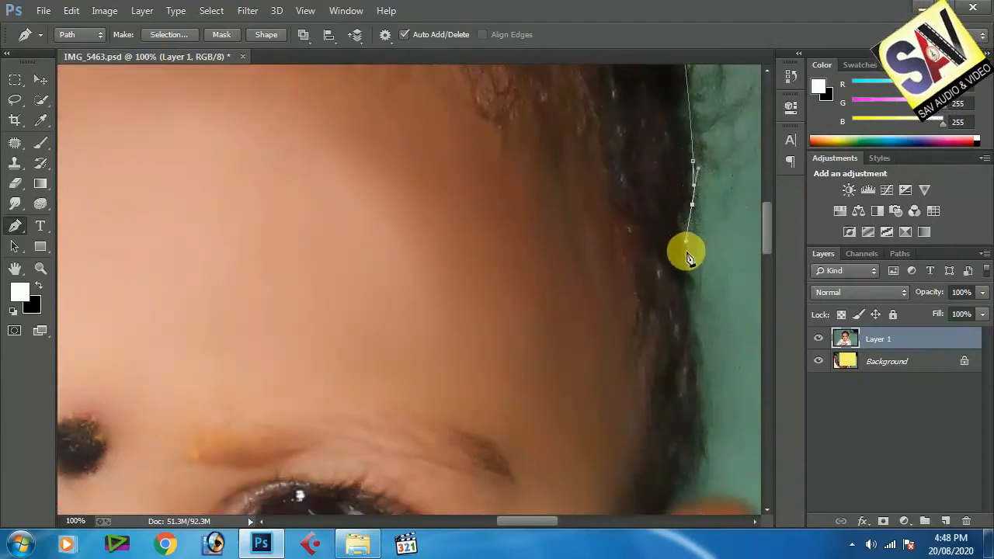
scroll(705, 311, "down", 5)
left_click(681, 113)
left_click(680, 147)
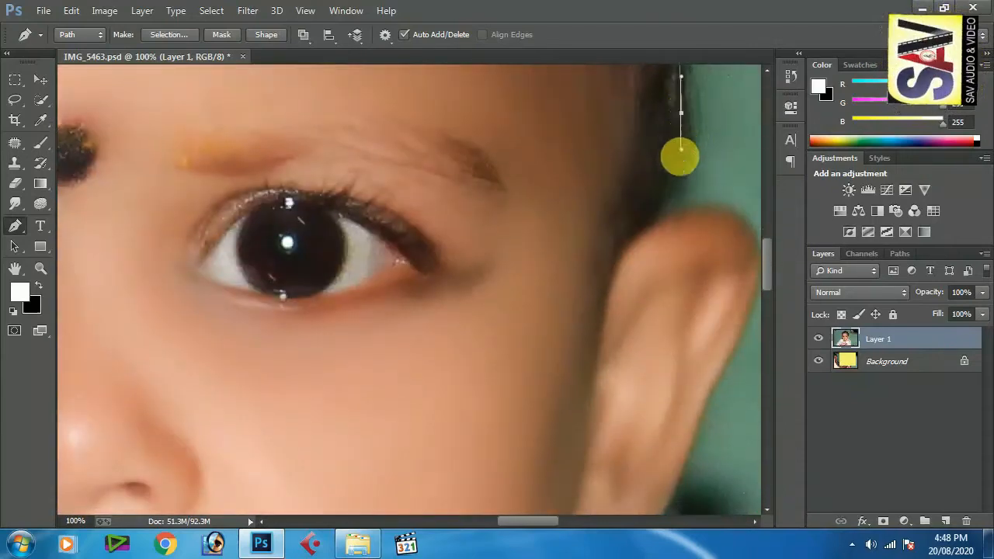
left_click_drag(695, 228, 646, 193)
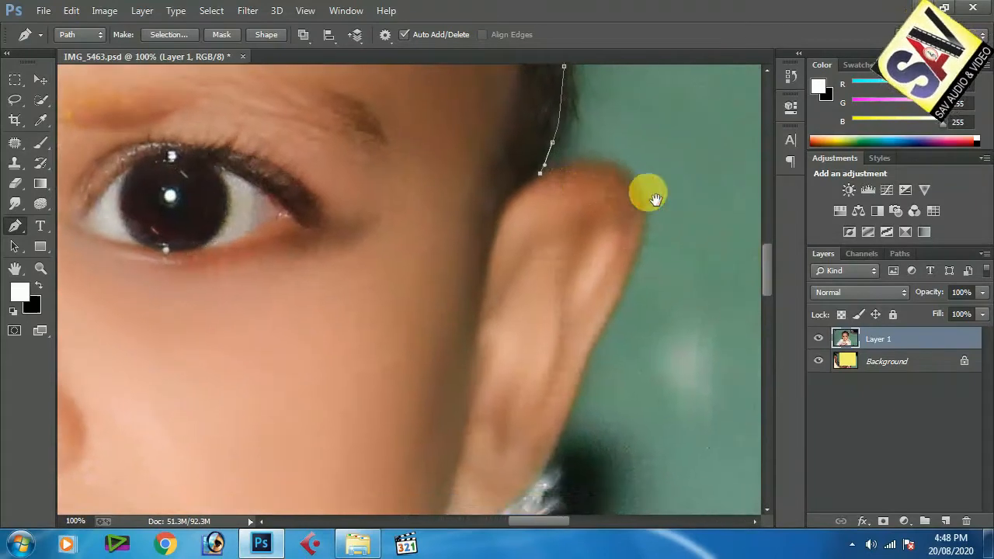
Step: Trace the path around the outer edge of the second ear and down to the earlobe
scroll(646, 200, "down", 3)
scroll(656, 225, "left", 2)
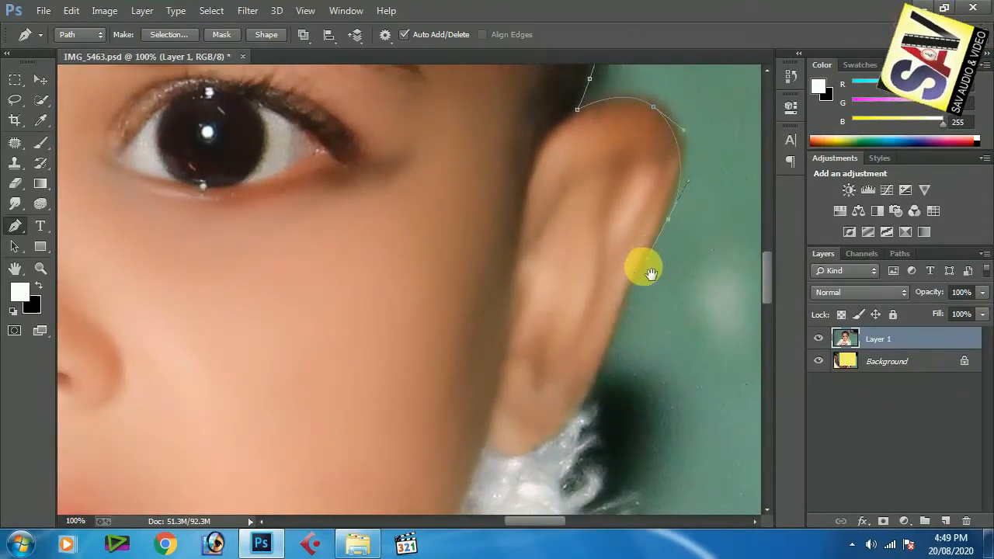
scroll(650, 252, "down", 8)
scroll(652, 233, "left", 3)
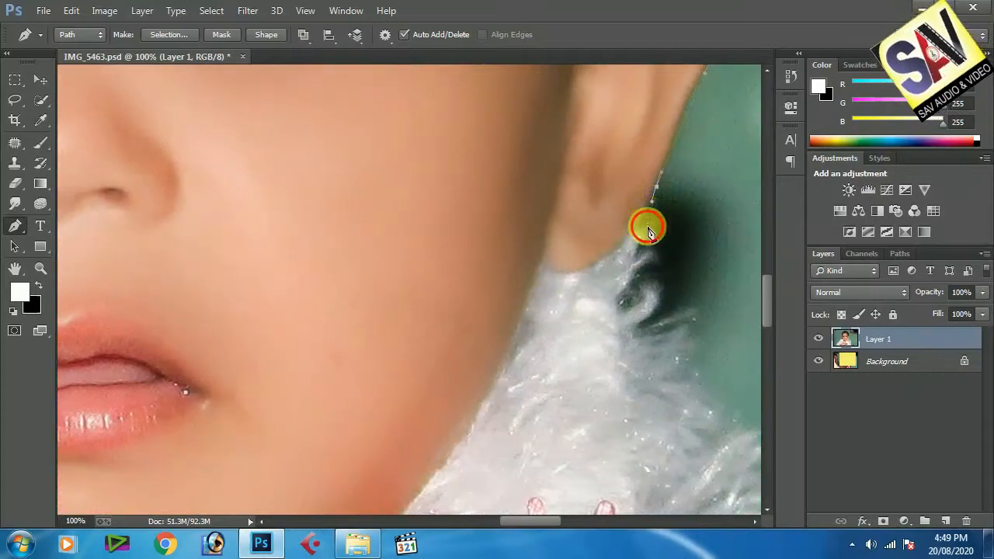
Step: Continue the path from the earlobe over the white fur collar and along the shoulder
left_click(658, 311)
left_click(680, 336)
left_click(700, 392)
left_click_drag(710, 412, 618, 242)
left_click_drag(588, 168, 612, 231)
left_click_drag(506, 193, 539, 225)
left_click_drag(582, 279, 633, 364)
left_click_drag(681, 455, 604, 191)
Step: Extend the path down the side of the fur garment to the photo's lower edge and close the outline
left_click_drag(604, 216, 608, 255)
left_click_drag(614, 317, 619, 352)
left_click_drag(623, 346, 636, 156)
left_click_drag(631, 196, 632, 244)
left_click_drag(629, 295, 630, 352)
left_click_drag(621, 488, 626, 192)
left_click_drag(618, 269, 623, 327)
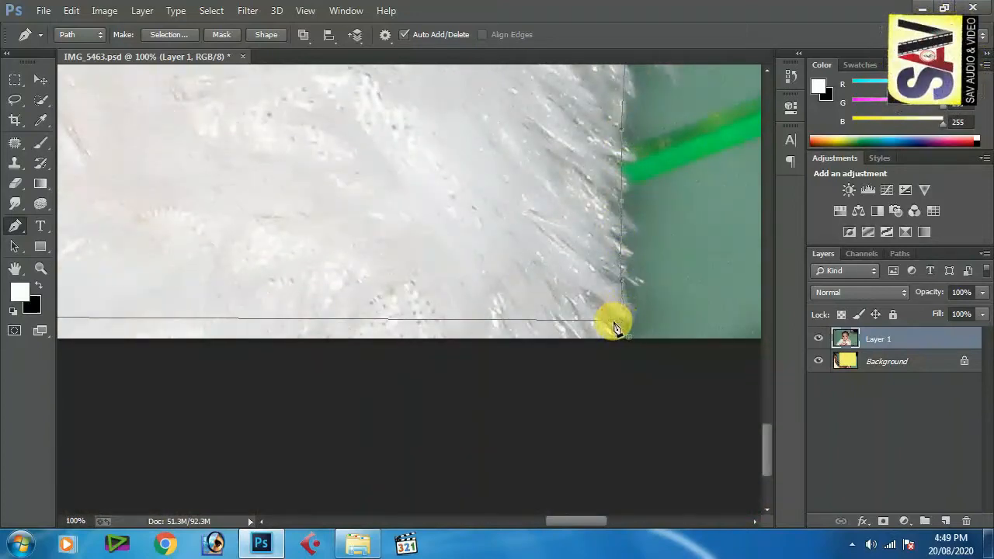
right_click(570, 217)
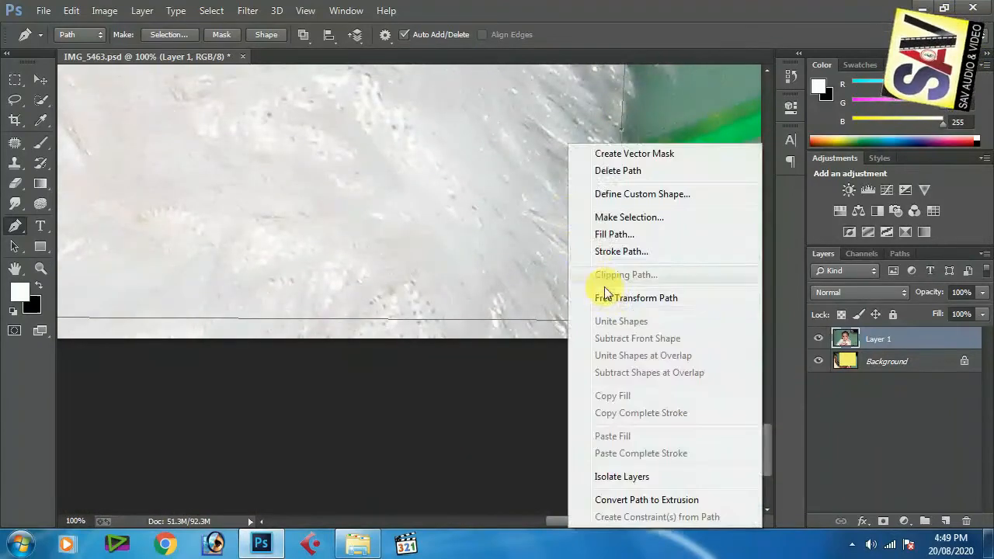
left_click(645, 252)
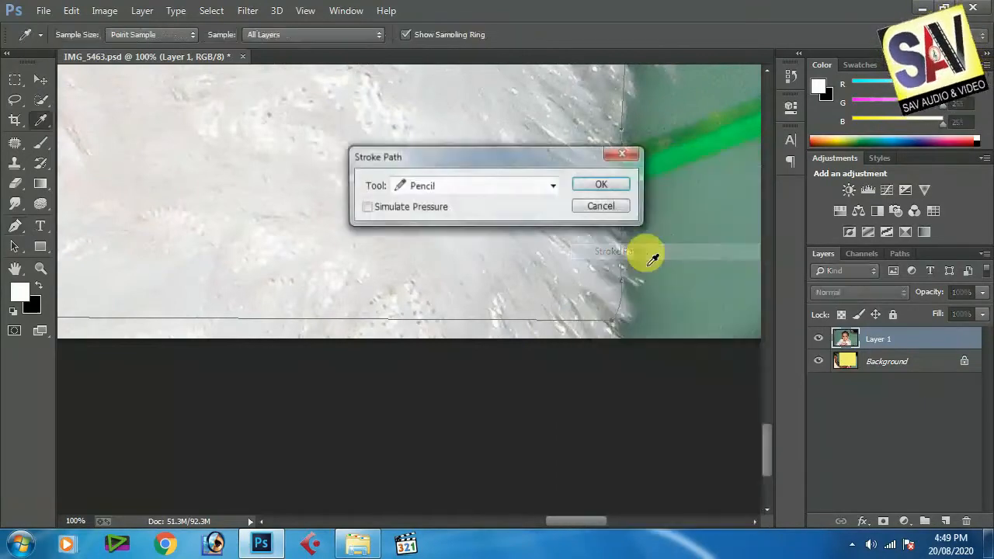
left_click(602, 207)
Step: Make a selection from the closed path around the child
right_click(534, 190)
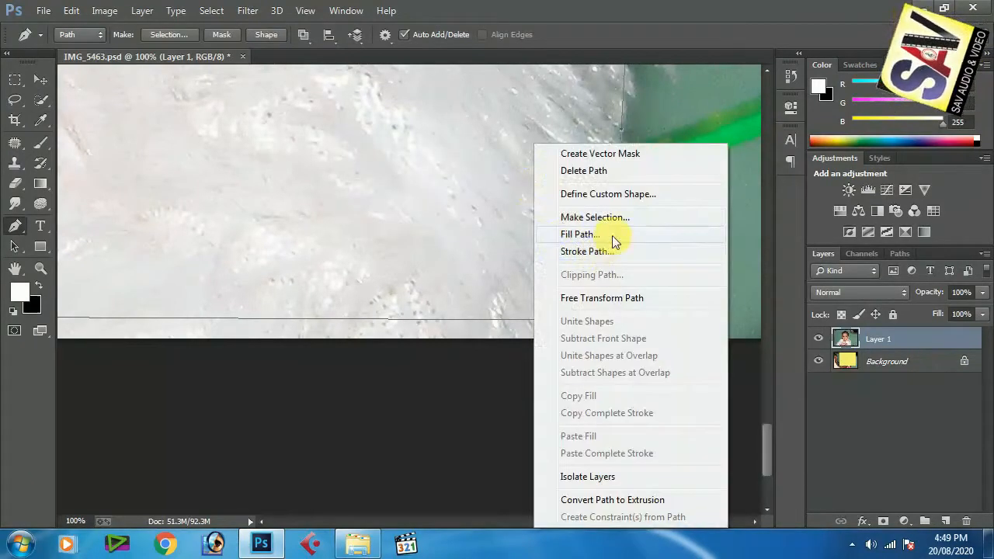
left_click(615, 218)
left_click(581, 153)
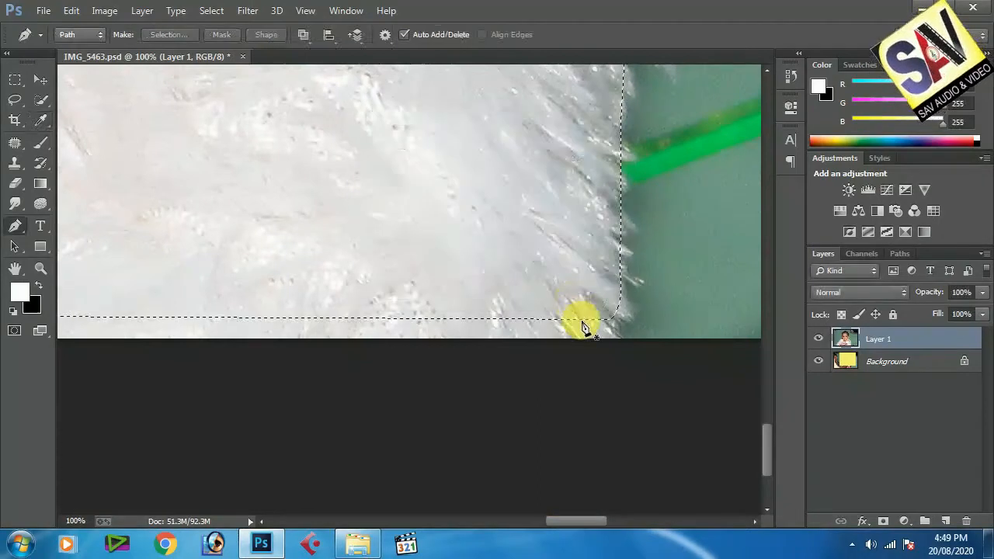
Step: Fit the whole photo in view and cut the selected child out of Layer 1
key("ctrl+0")
key("ctrl+minus")
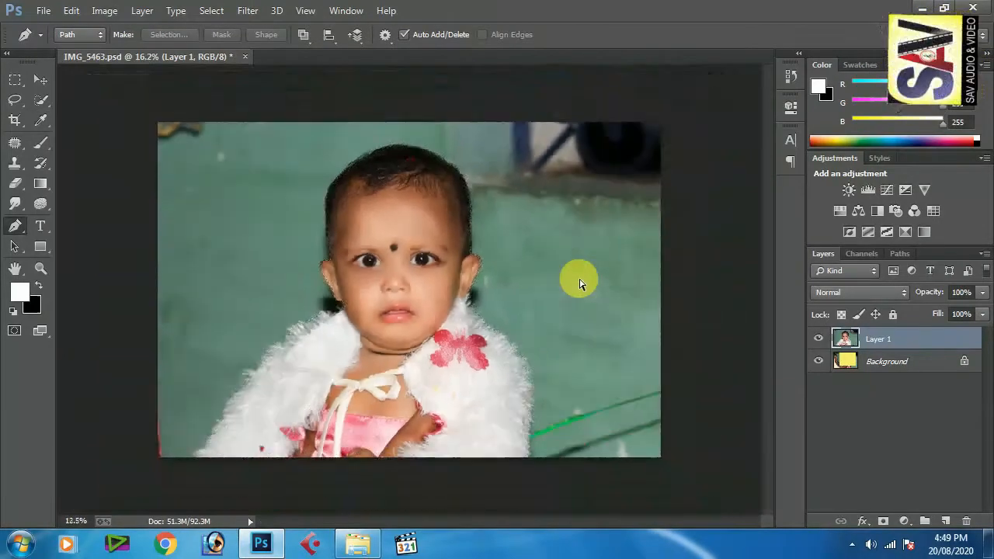
key("Delete")
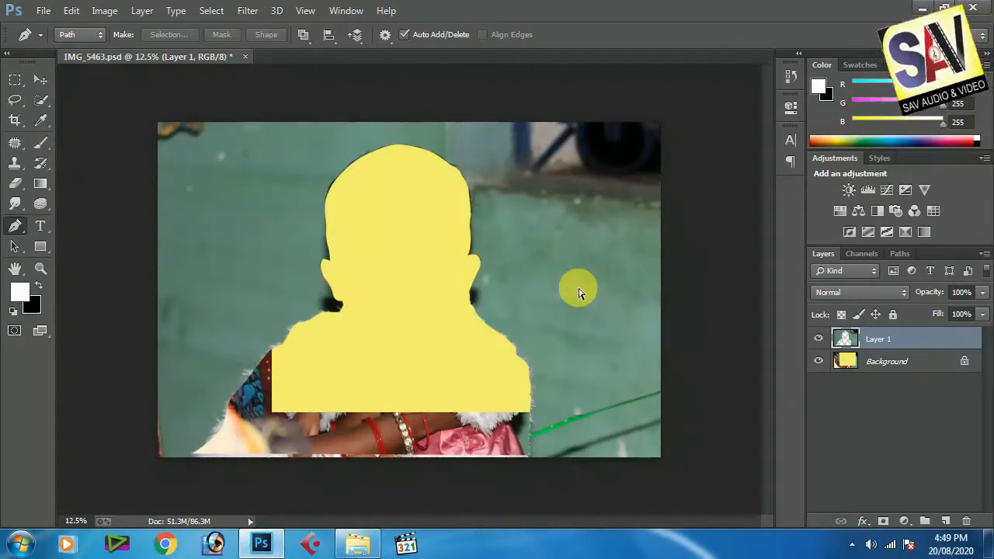
Step: Create a new document from the Photo preset in the Portrait, 4 x 6 size
key("ctrl+n")
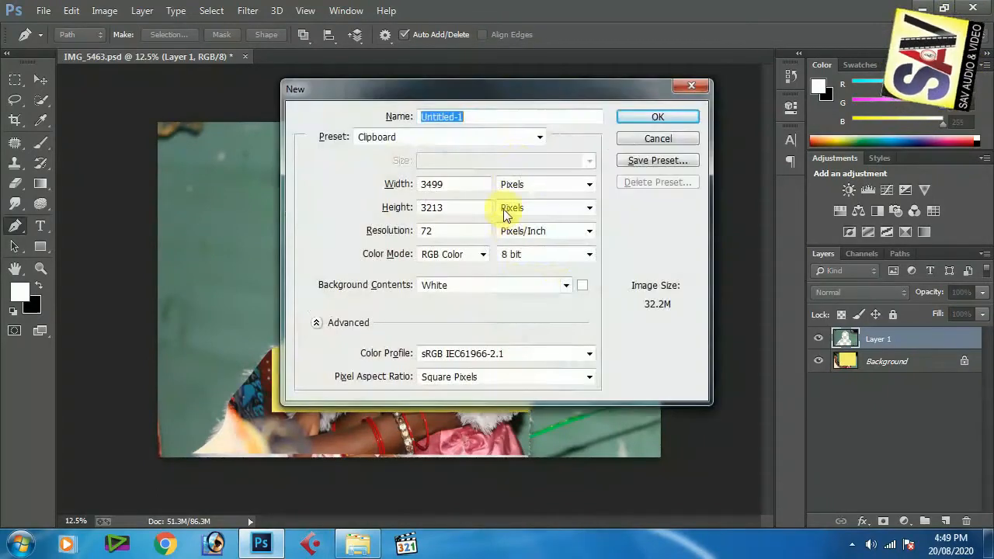
left_click(519, 137)
left_click(416, 217)
left_click(586, 164)
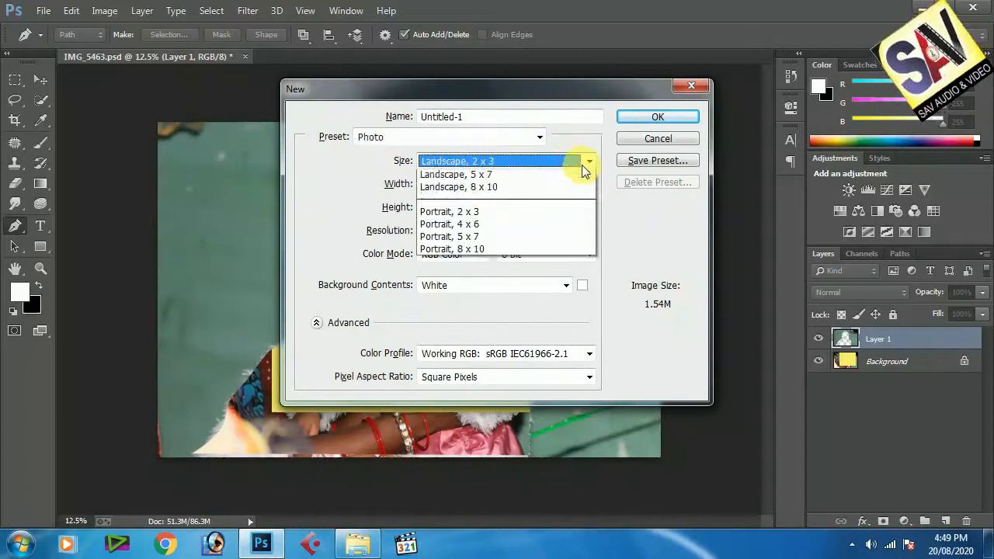
left_click(498, 256)
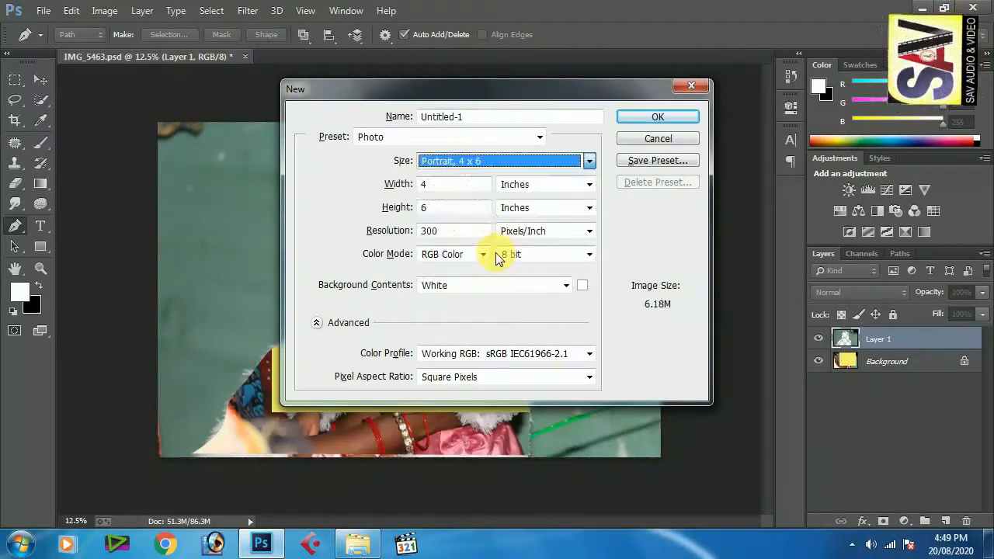
left_click(671, 120)
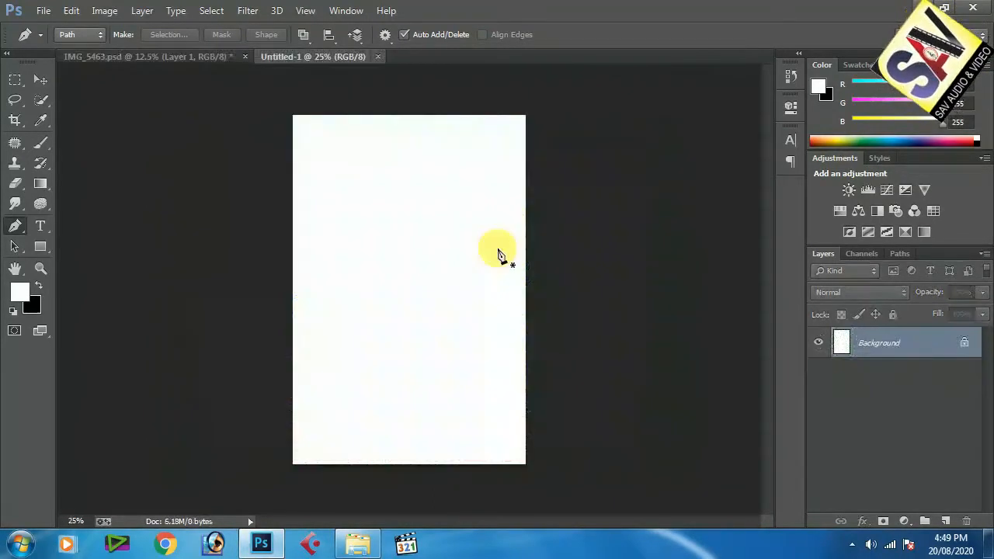
Step: Try pasting the cut-out child into the blank document and transforming it, and delete the pasted layer
key("ctrl+shift+alt+n")
key("v")
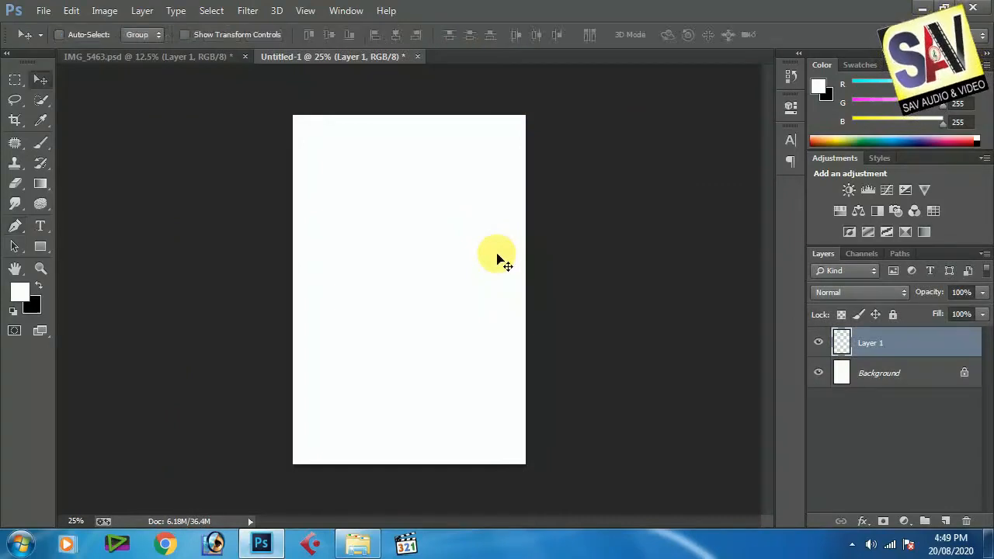
key("ctrl+t")
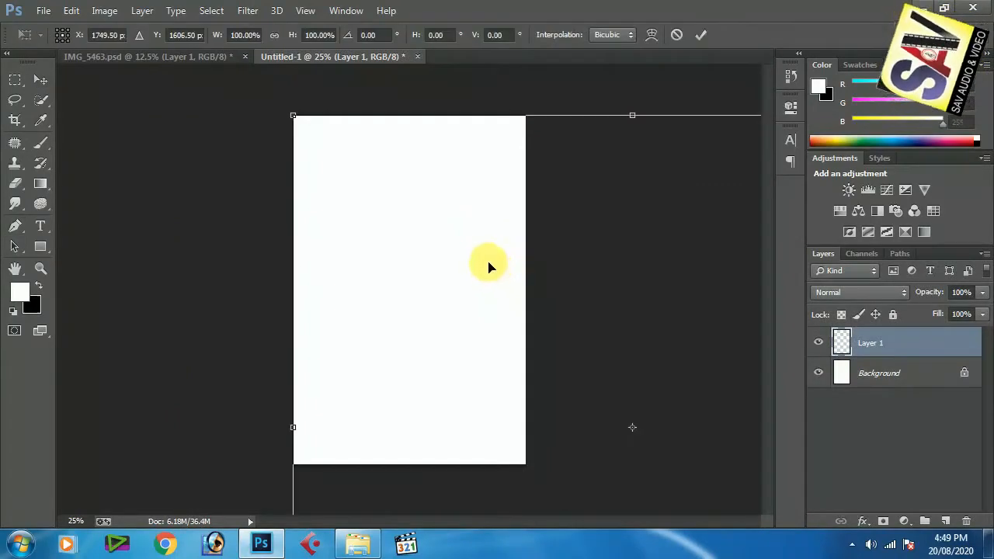
key("ctrl+minus")
key("ctrl+minus")
key("ctrl+minus")
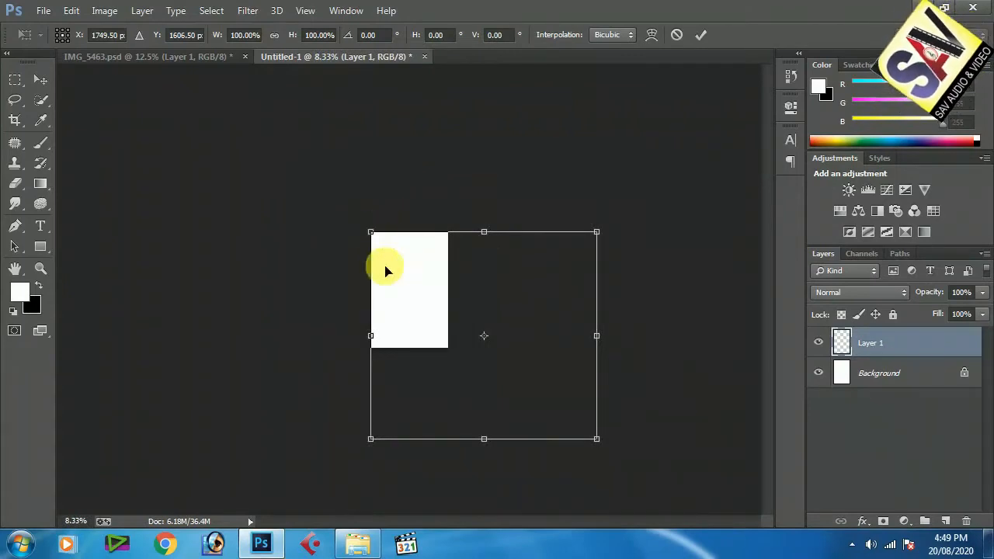
key("Return")
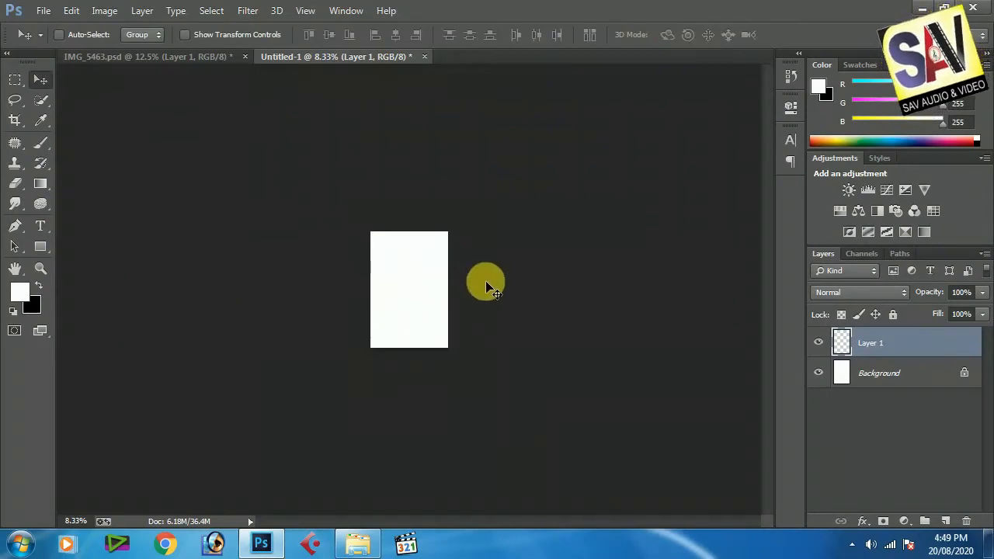
key("Delete")
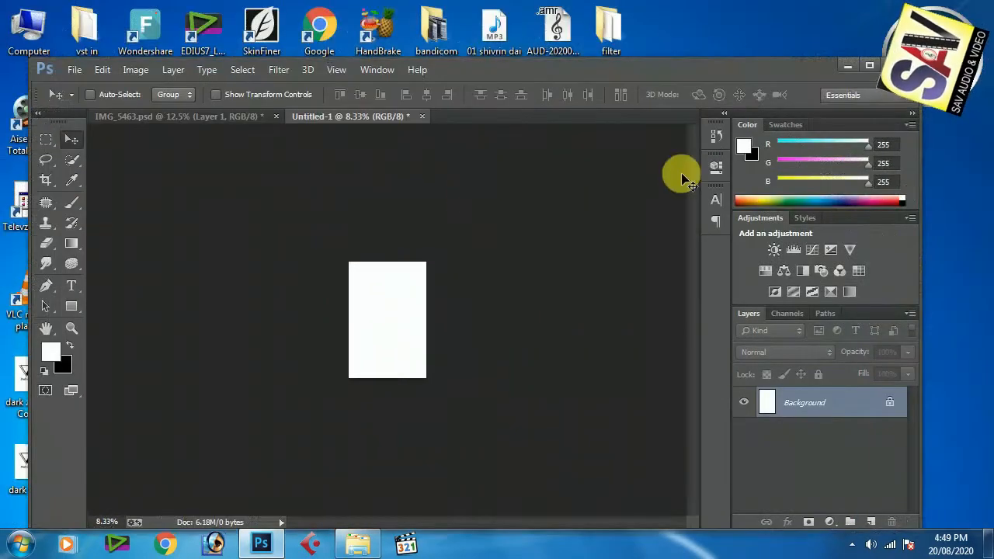
Step: Close the untitled document without saving and maximize the program window
left_click(867, 67)
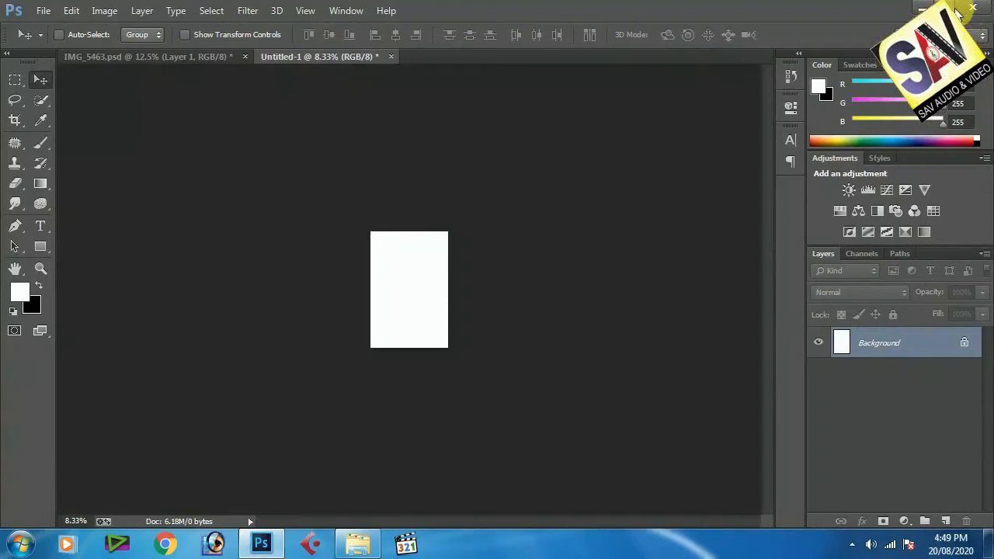
left_click(947, 11)
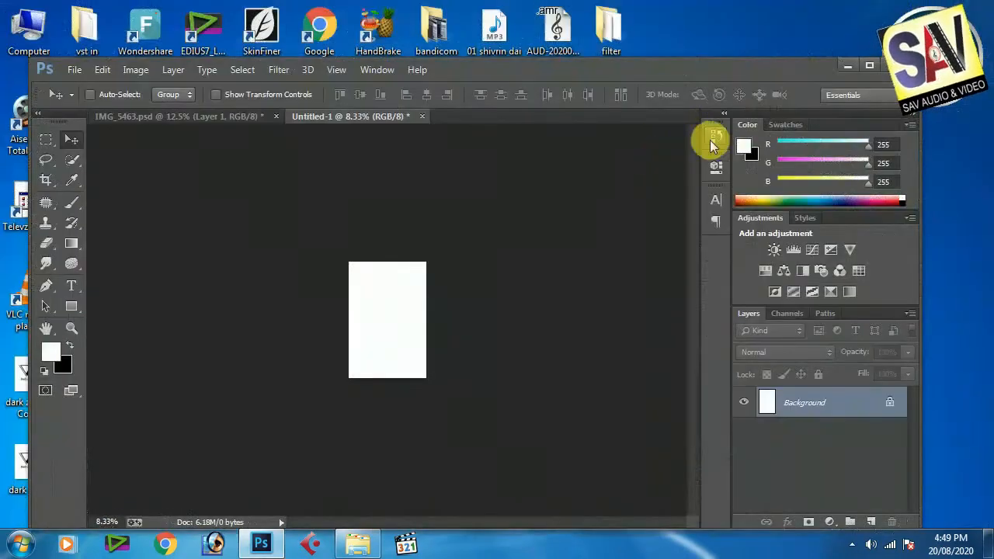
left_click(422, 116)
left_click(478, 257)
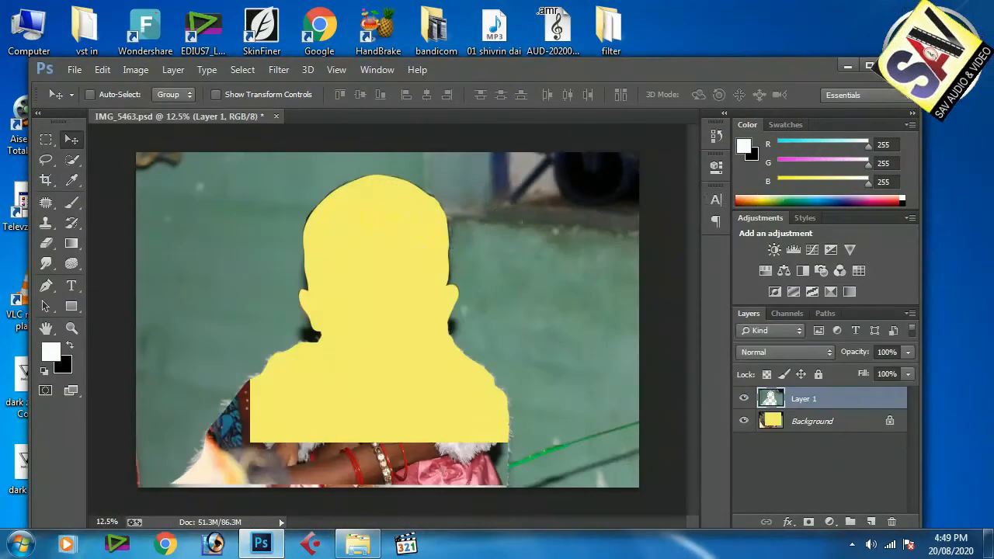
left_click(869, 66)
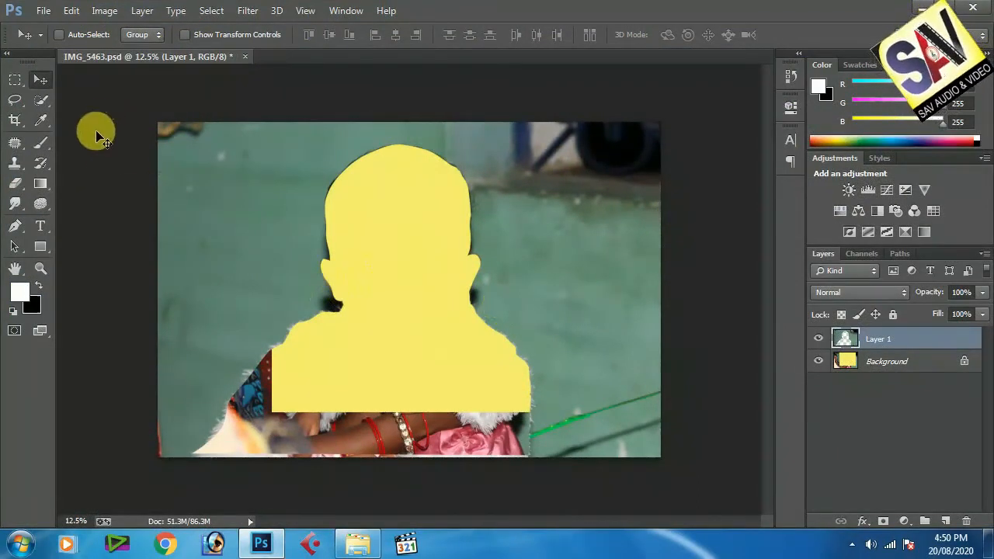
Step: Create a blank Photo preset document, Portrait, 4 x 6 inches at 300 pixels/inch with a white background
left_click(42, 11)
left_click(78, 30)
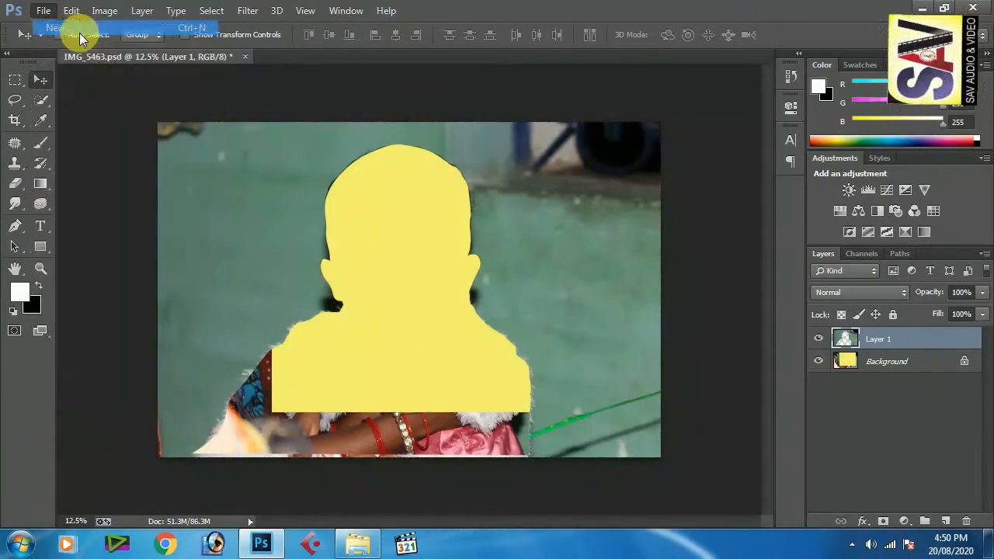
left_click(539, 137)
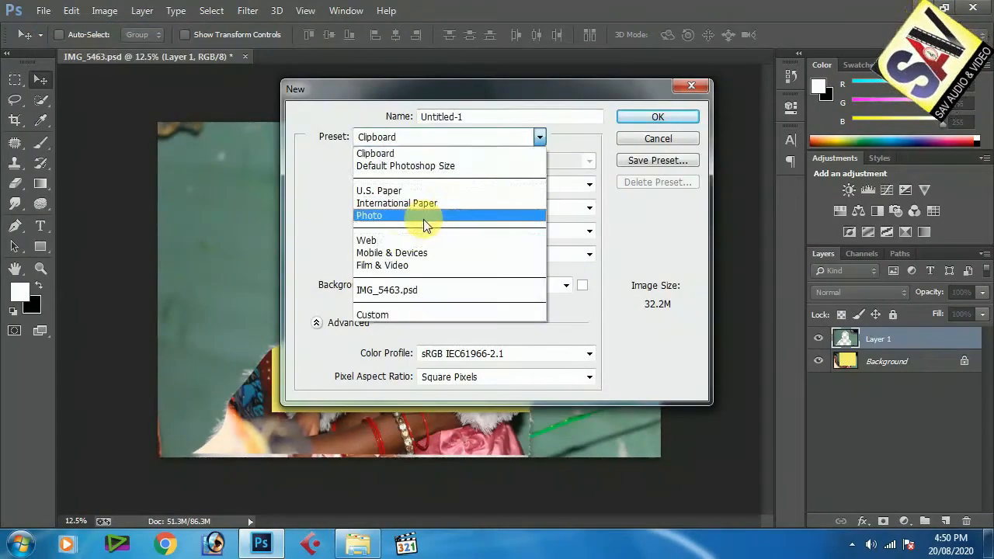
left_click(423, 218)
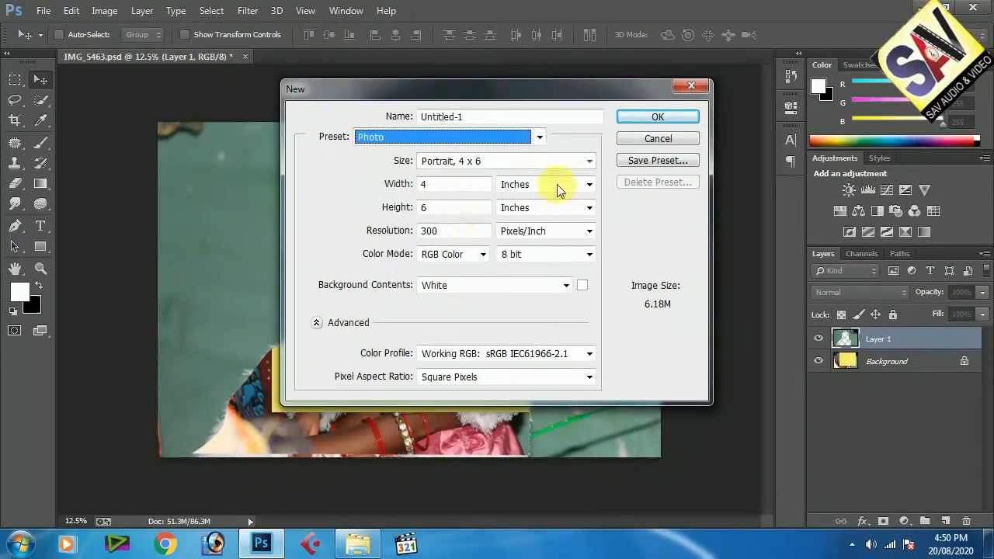
left_click(520, 165)
left_click(489, 251)
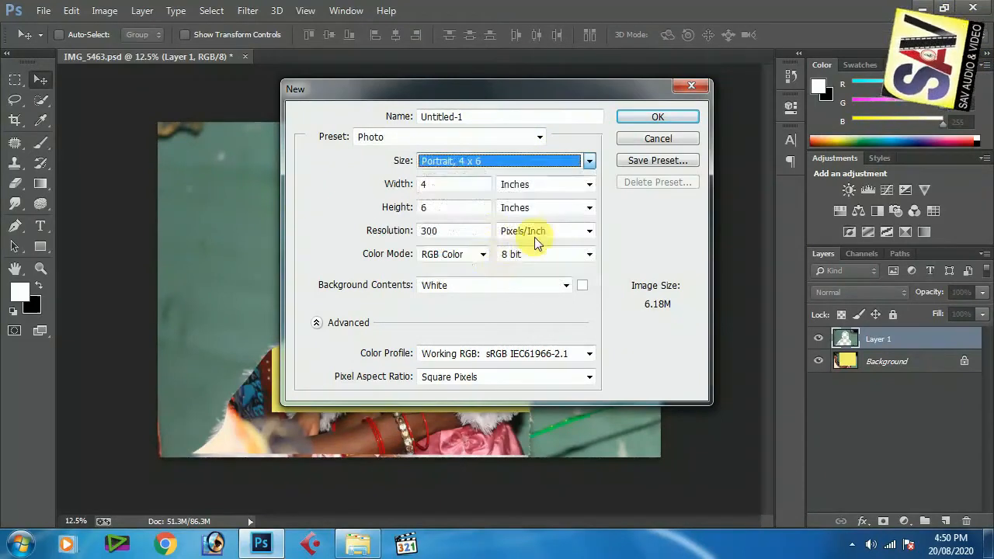
left_click(663, 116)
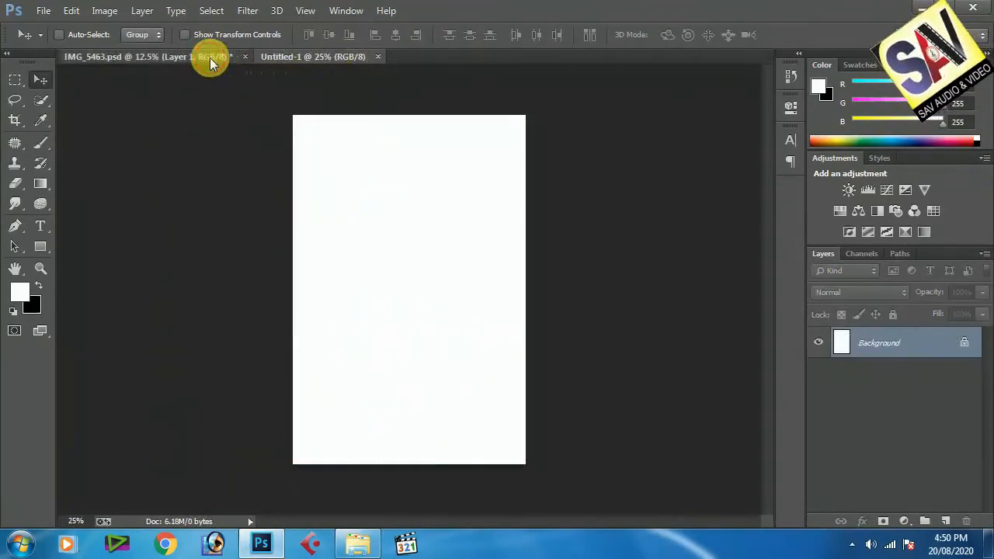
Step: Undo the child's removal in IMG_5463.psd and move the selected child into the untitled 4 x 6 document
left_click(213, 62)
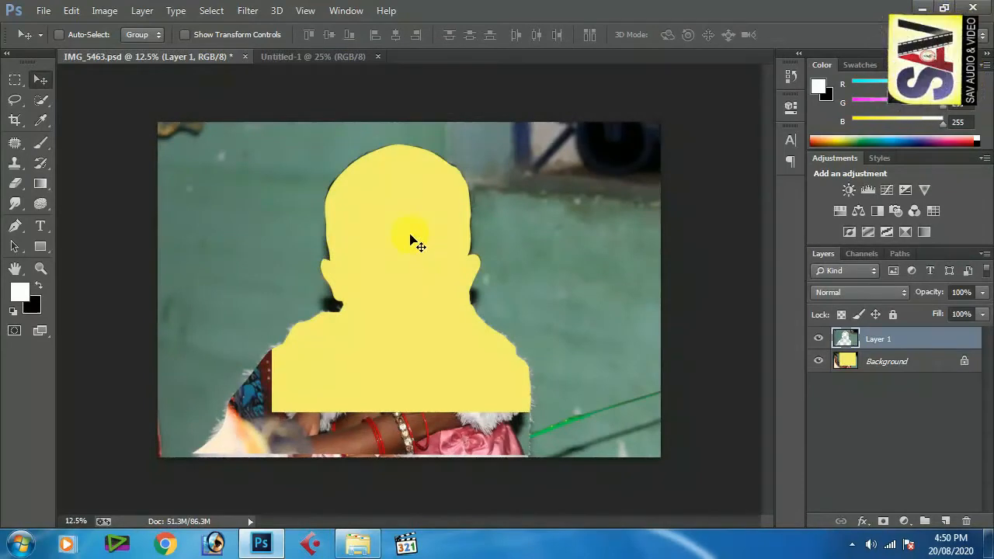
key("ctrl+z")
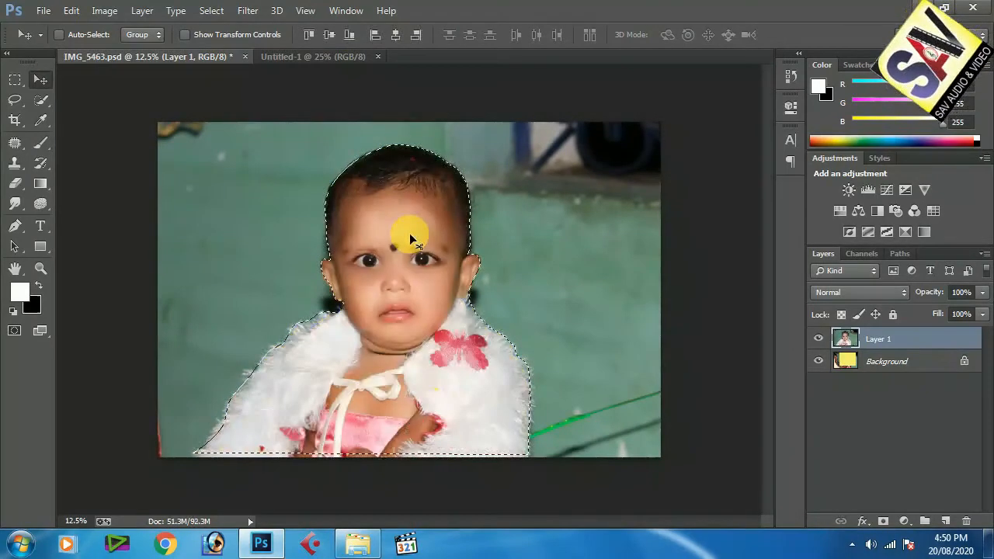
left_click_drag(408, 256, 453, 290)
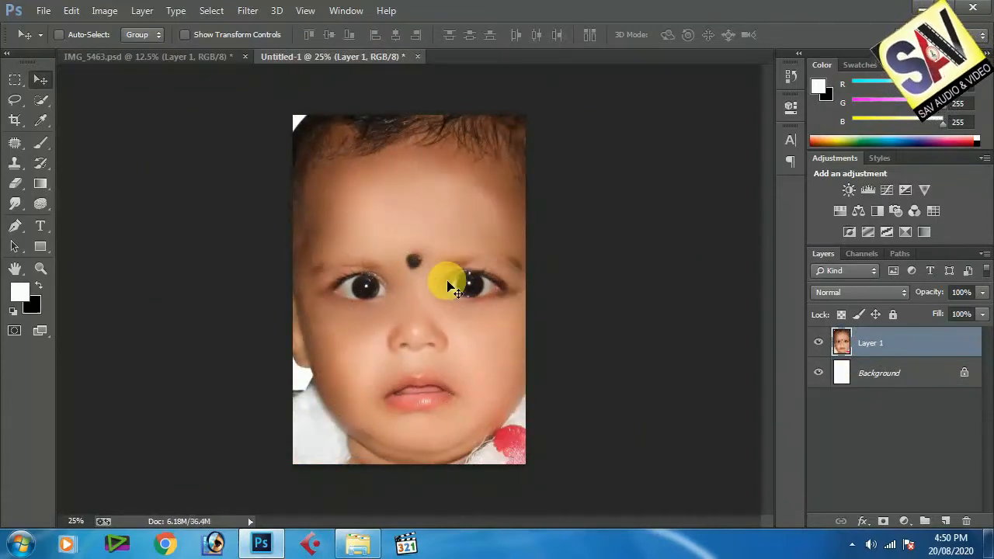
Step: Scale the child layer down proportionally to about 31% with Free Transform and move it near the middle of the page
key("ctrl+minus")
key("ctrl+minus")
key("ctrl+minus")
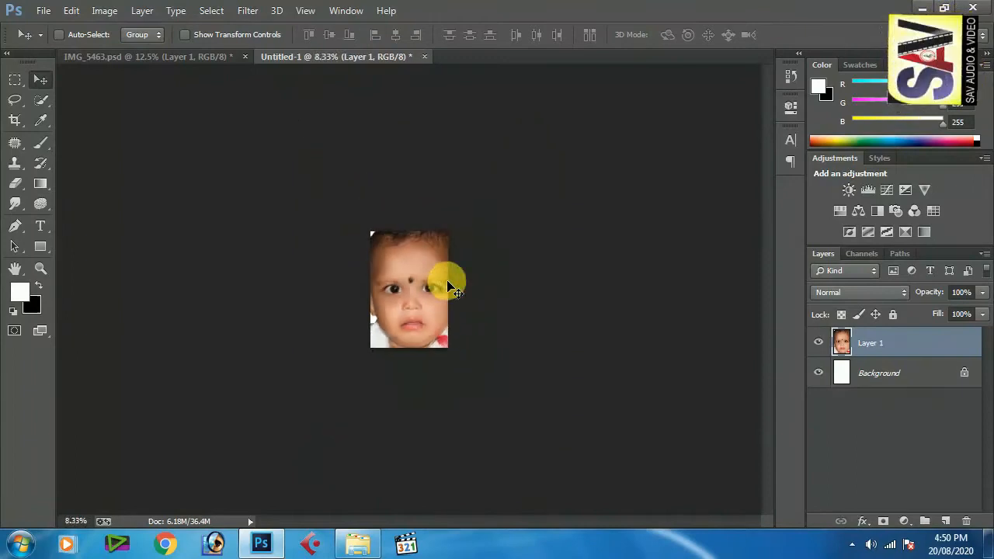
key("ctrl+t")
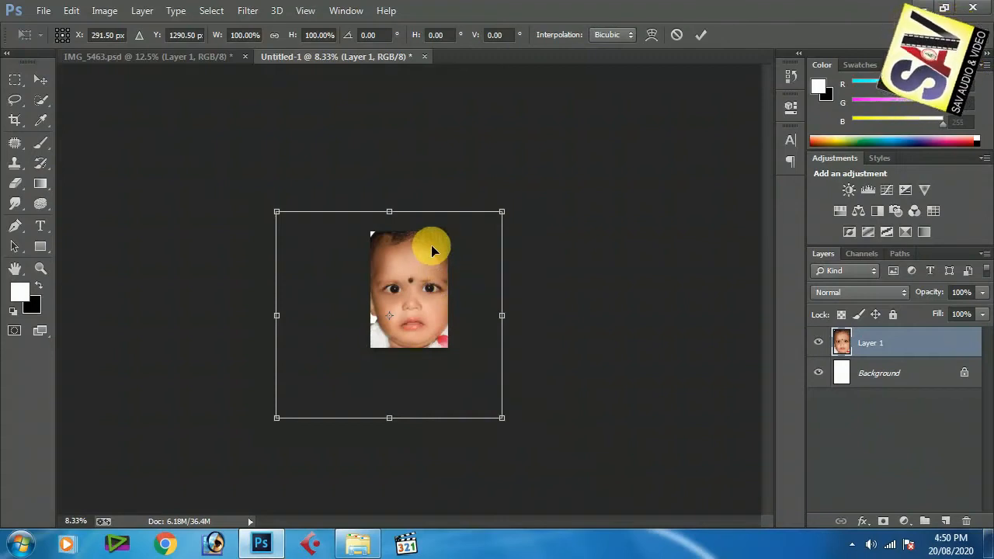
left_click_drag(277, 212, 354, 284)
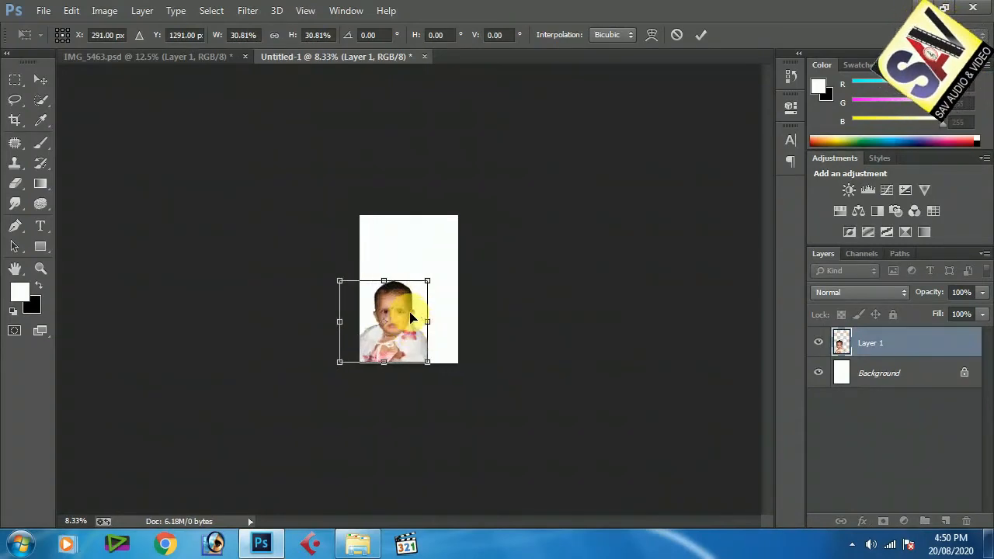
key("ctrl+plus")
left_click_drag(382, 322, 412, 335)
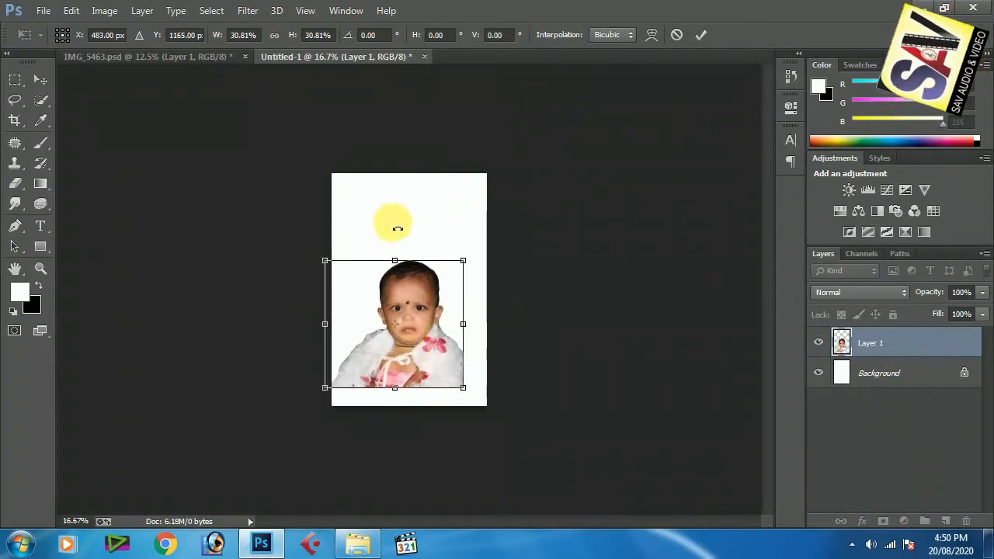
Step: Resize the child to about 51% and position the head and shoulders to fill the lower page, and apply the transform
left_click_drag(326, 263, 268, 168)
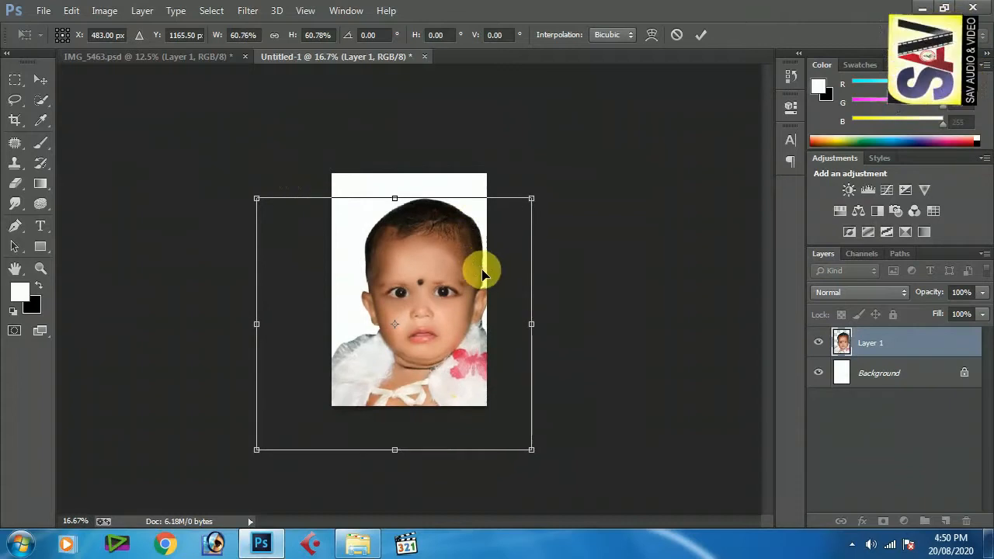
key("ctrl+plus")
key("ctrl+plus")
left_click_drag(477, 249, 464, 236)
key("ctrl+minus")
key("ctrl+minus")
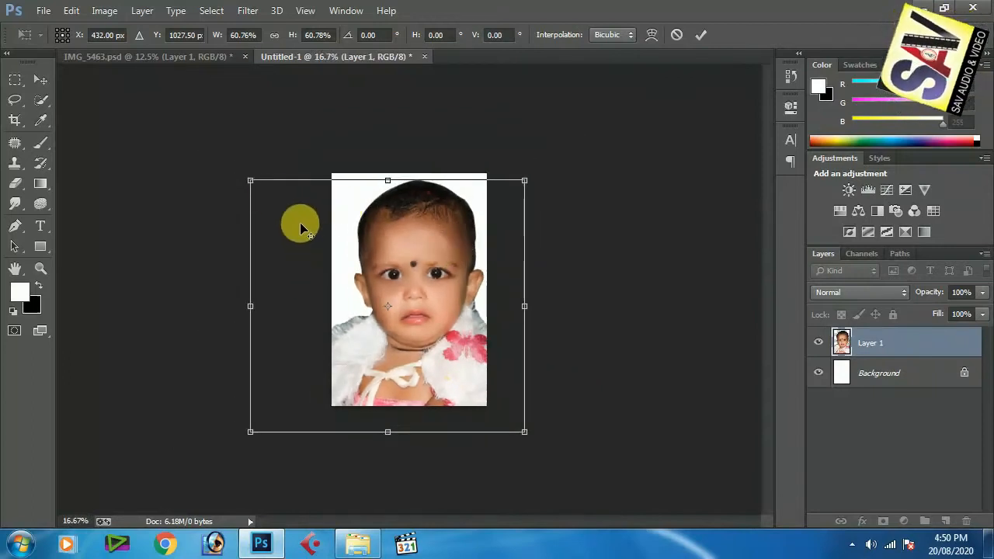
left_click_drag(260, 190, 273, 220)
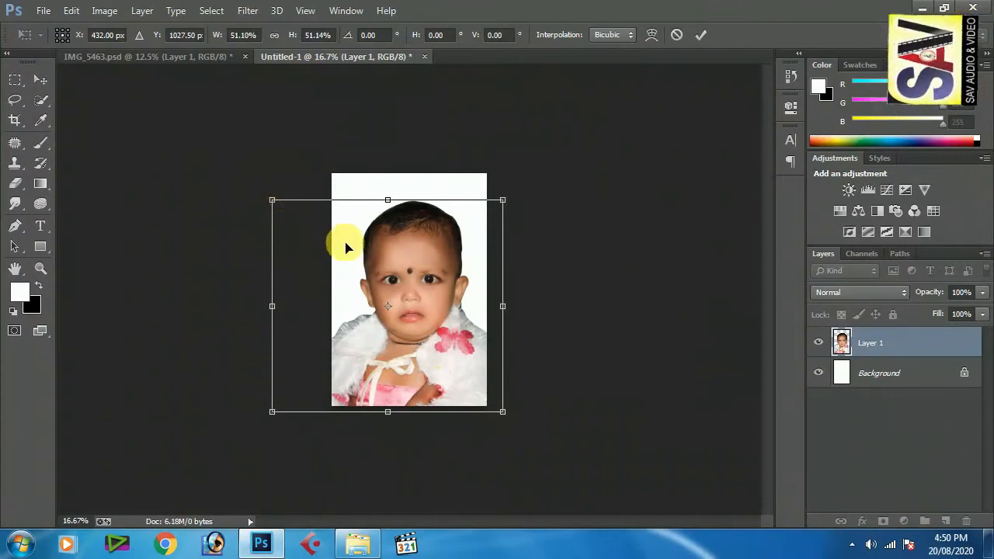
double_click(355, 254)
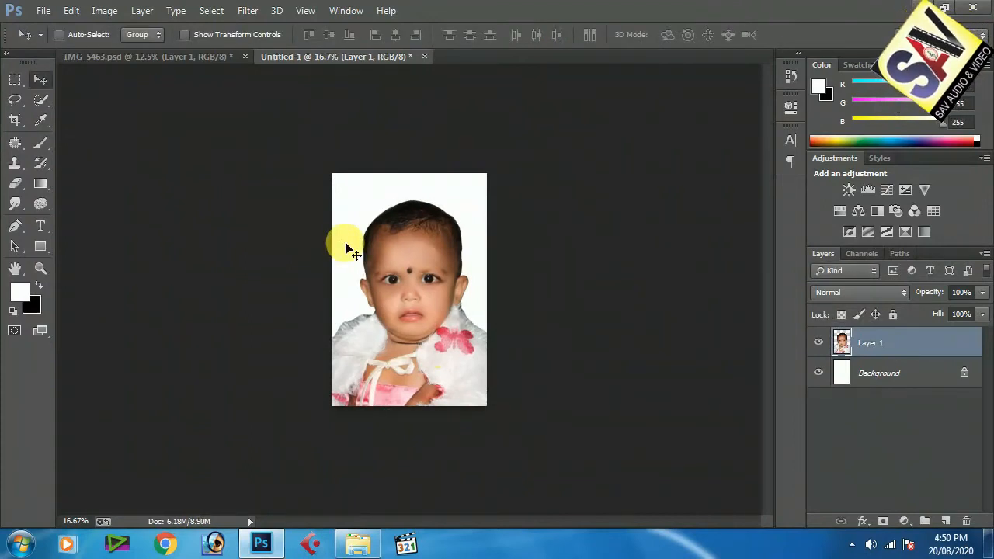
key("ctrl+plus")
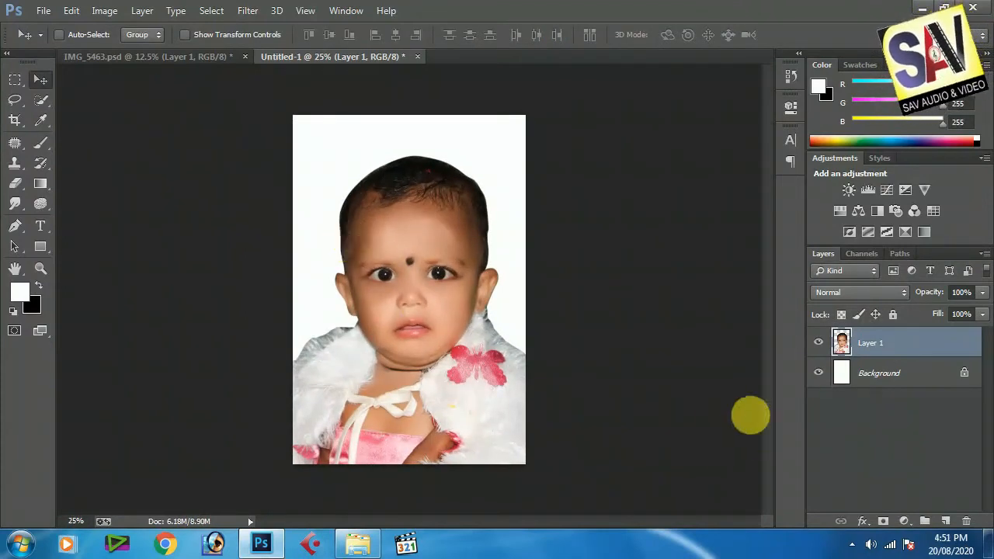
Step: Select the Background layer and set the foreground color to a fully saturated bright blue with hue 226°
left_click(873, 376)
left_click_drag(41, 184, 99, 213)
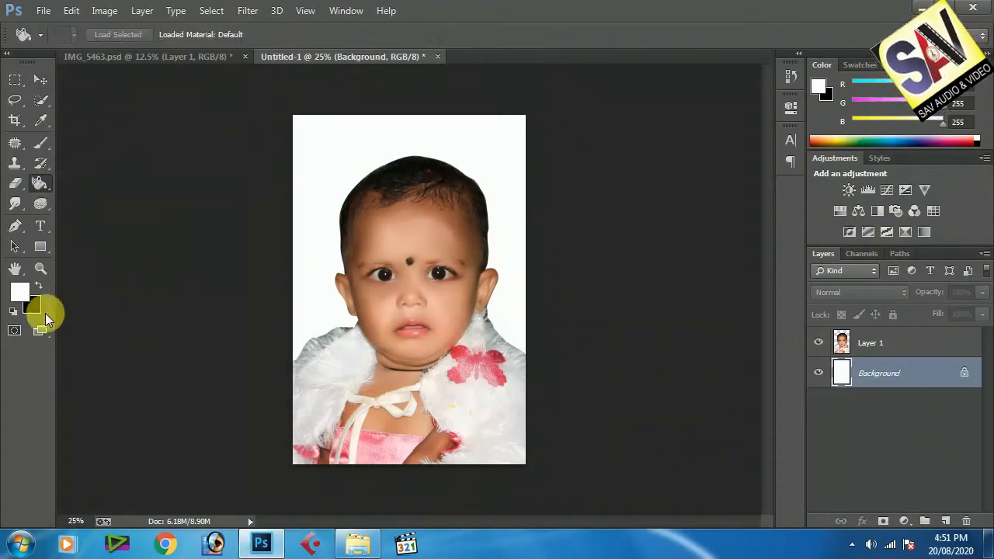
left_click(21, 292)
left_click(353, 251)
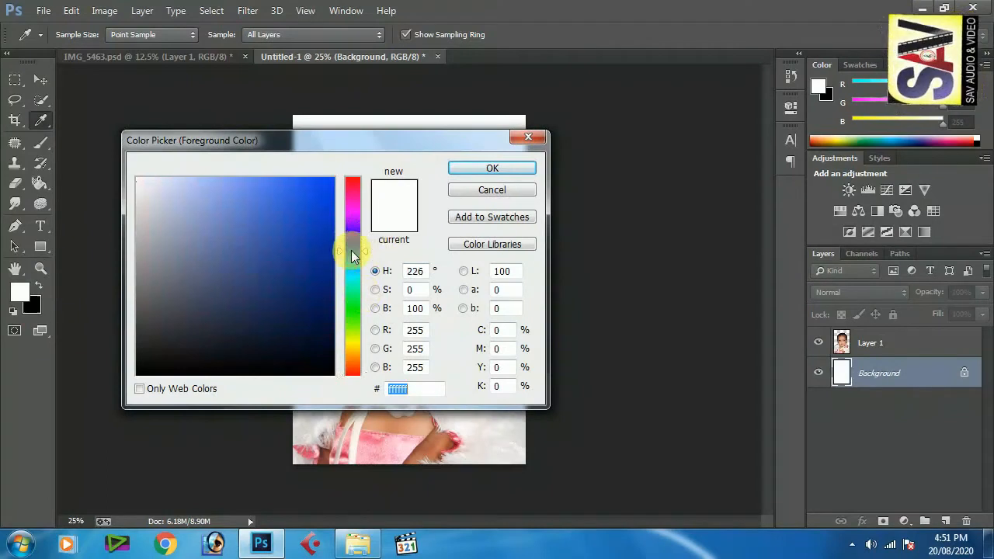
left_click(333, 180)
left_click(490, 171)
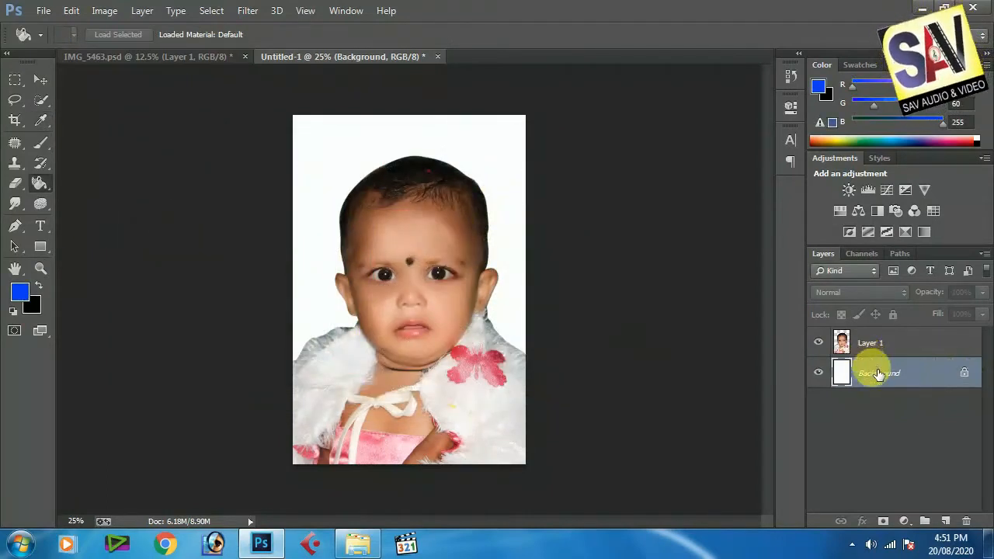
Step: Fill the Background layer with the blue foreground color using the Paint Bucket, and return to the Move tool
right_click(40, 187)
left_click(92, 202)
left_click(419, 179)
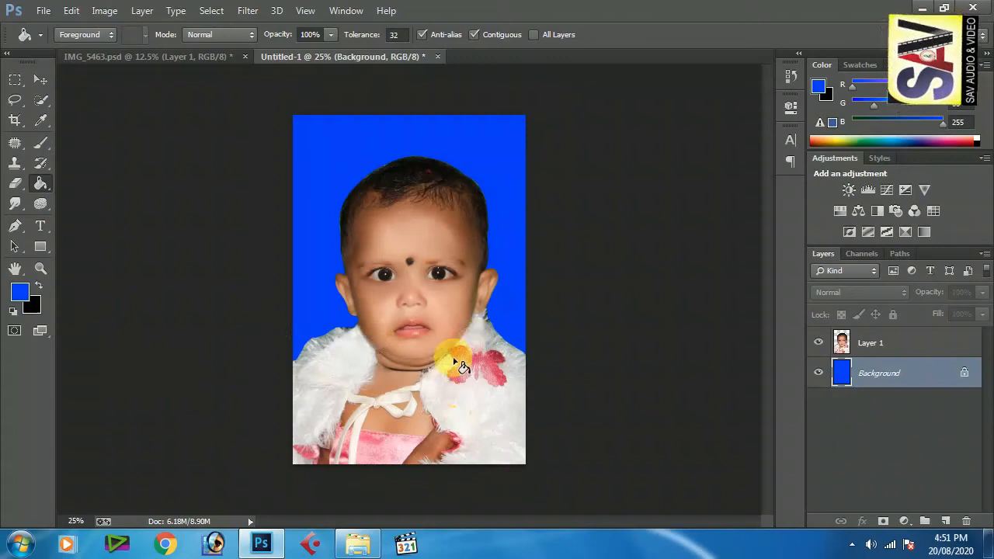
key("v")
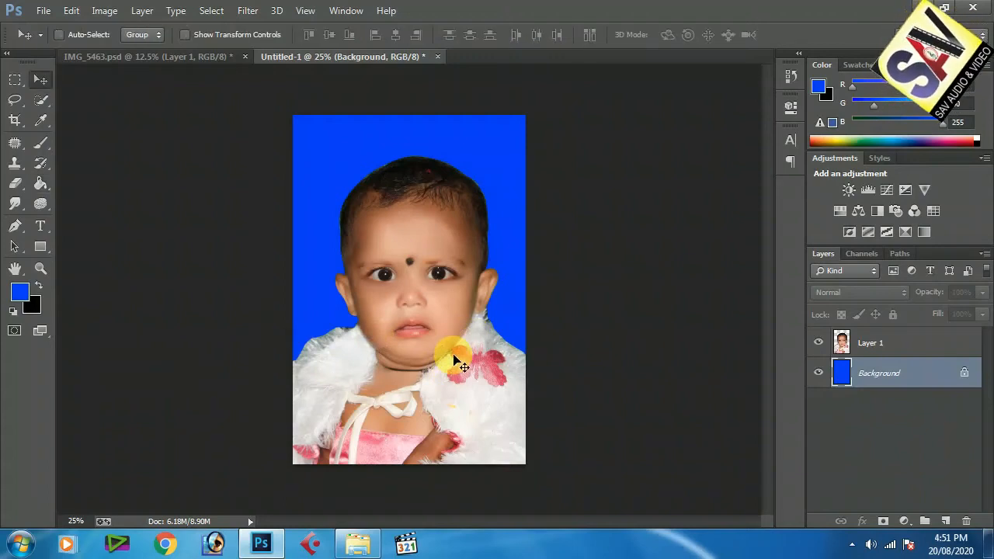
Step: Apply the Lighting Effects filter to the Background with three spot lights and one point light at intensity 25
left_click(248, 11)
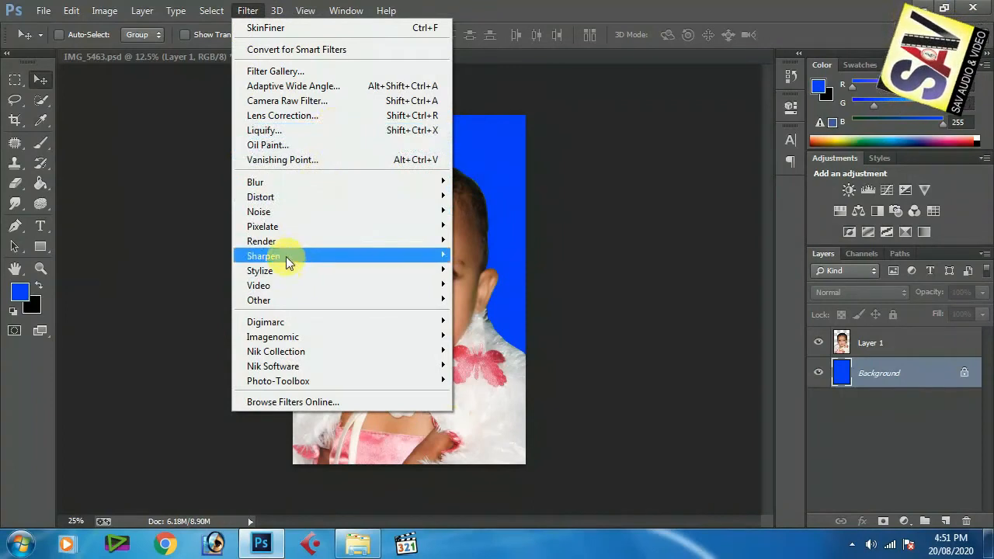
mouse_move(326, 246)
left_click(510, 300)
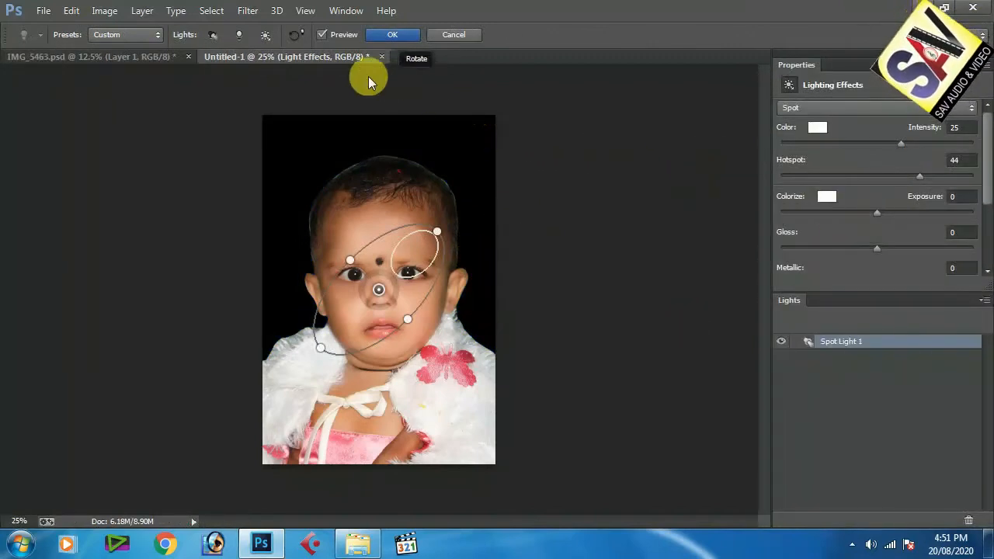
left_click(141, 34)
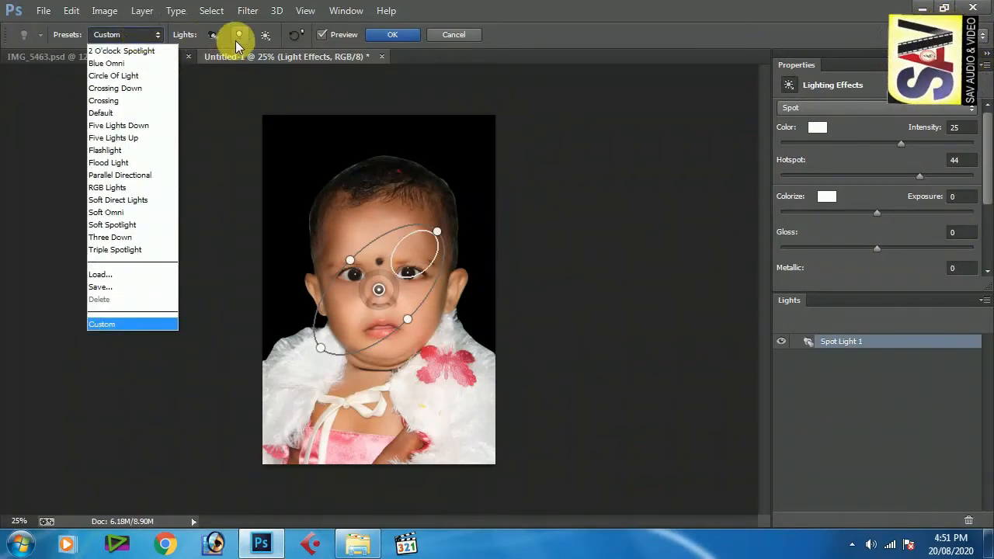
left_click(212, 35)
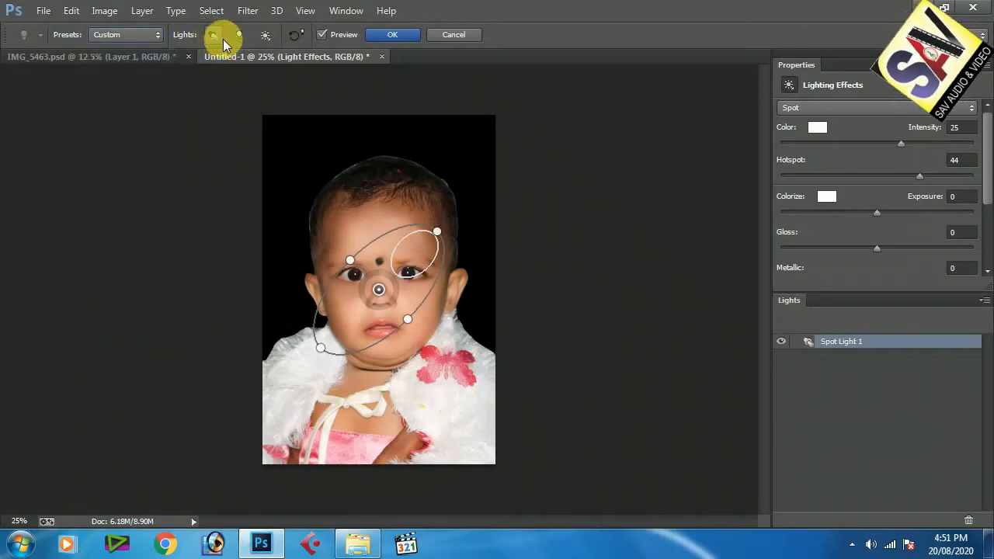
left_click(214, 37)
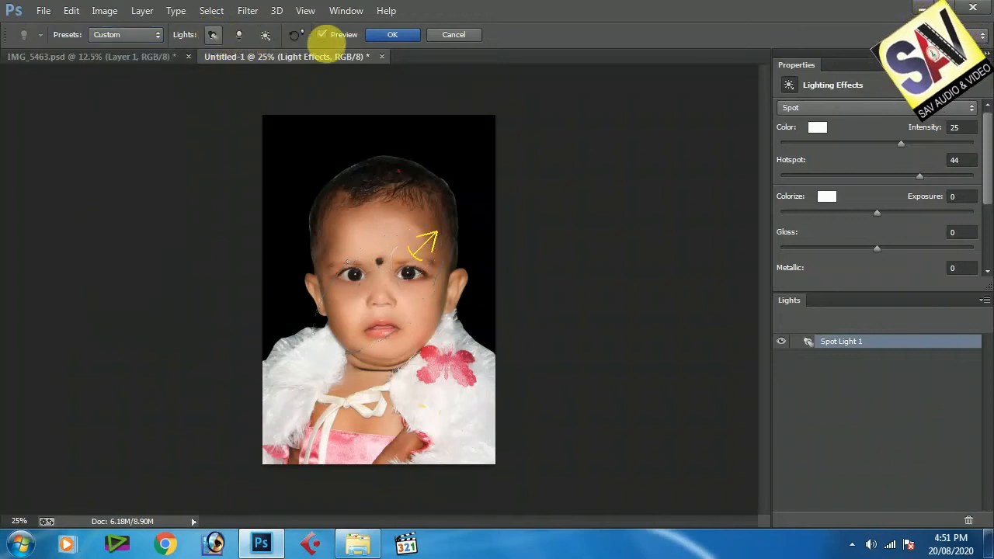
left_click(214, 36)
left_click(242, 36)
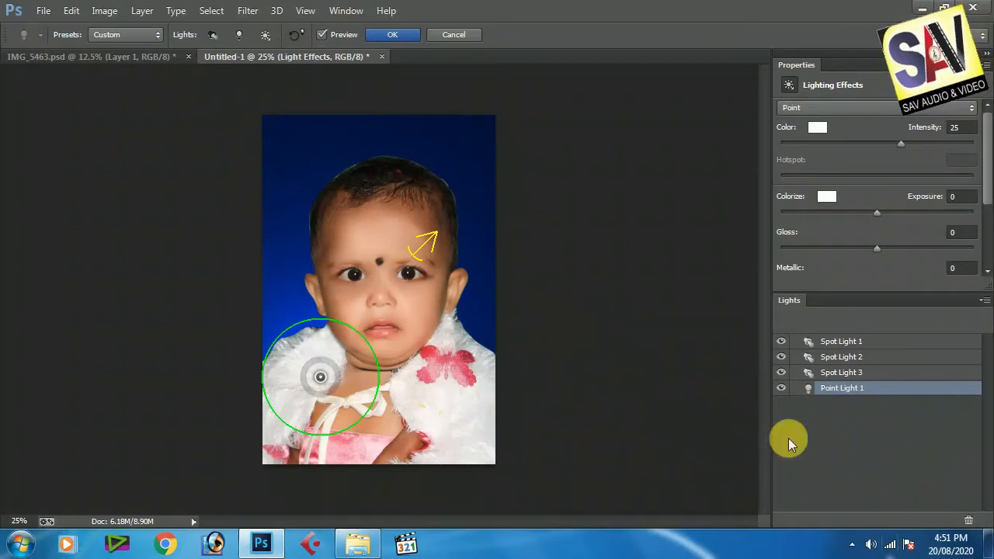
left_click(411, 36)
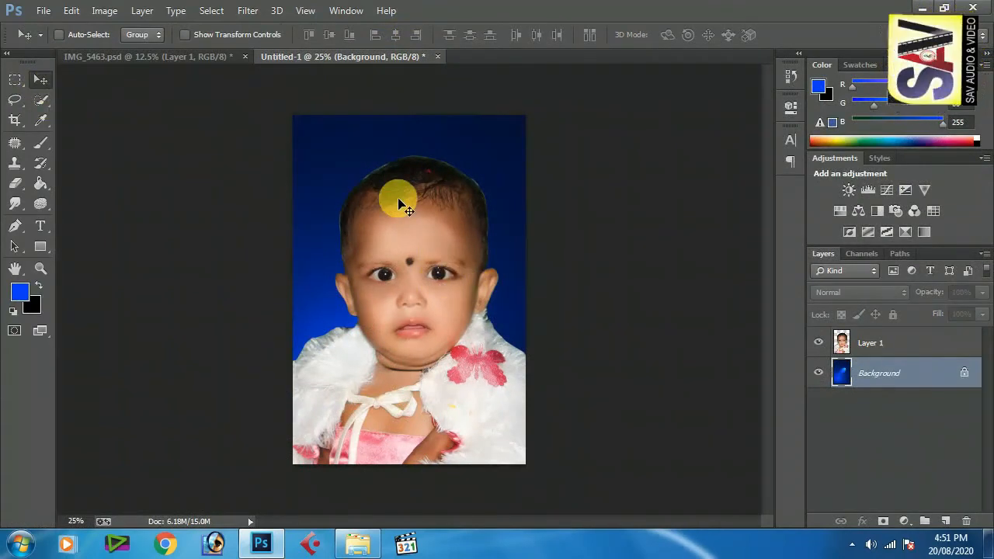
Step: Set up the Eraser tool with a soft round 25 px brush at 0% hardness for the edge of the child's hair
key("ctrl+1")
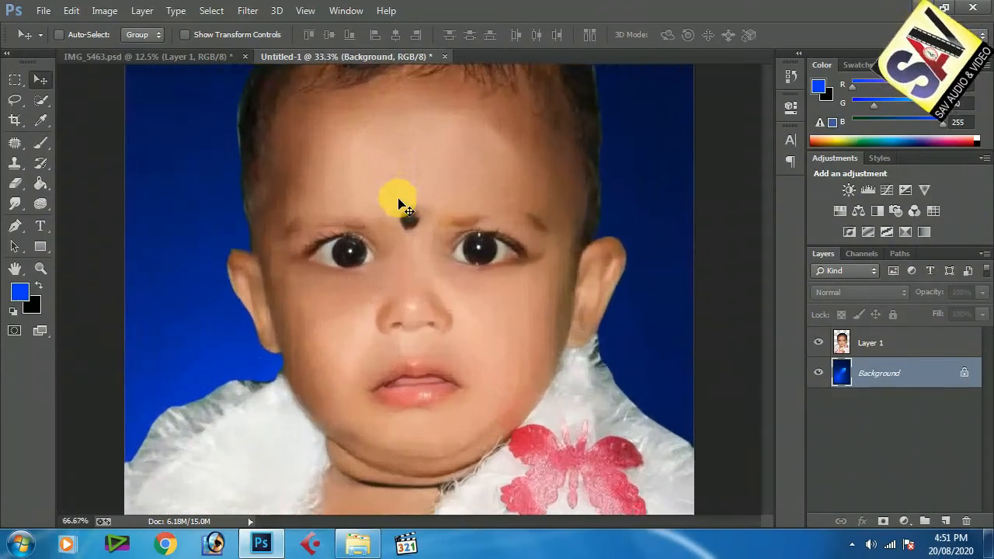
mouse_move(329, 195)
left_mouse_down()
mouse_move(362, 269)
mouse_move(279, 238)
mouse_move(272, 252)
left_mouse_up()
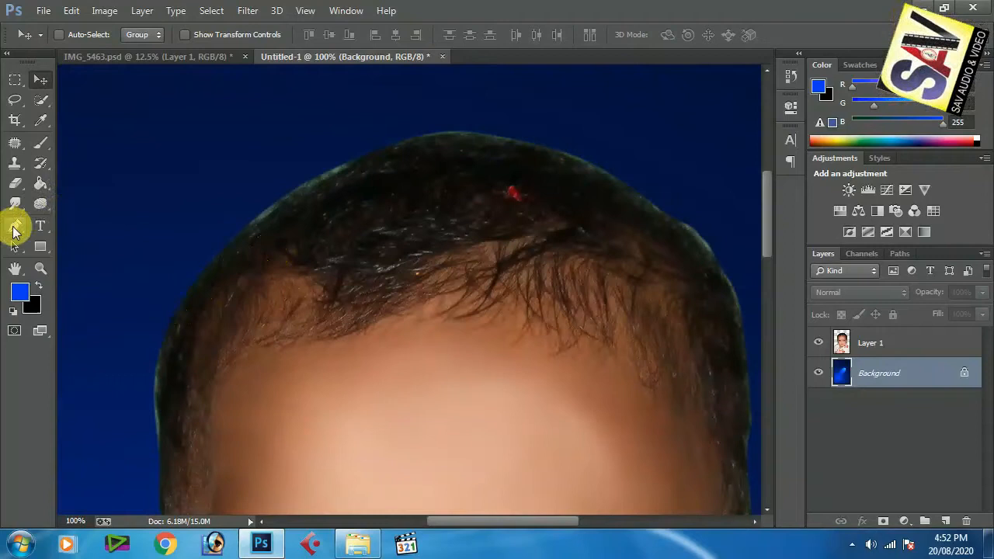
left_click(14, 183)
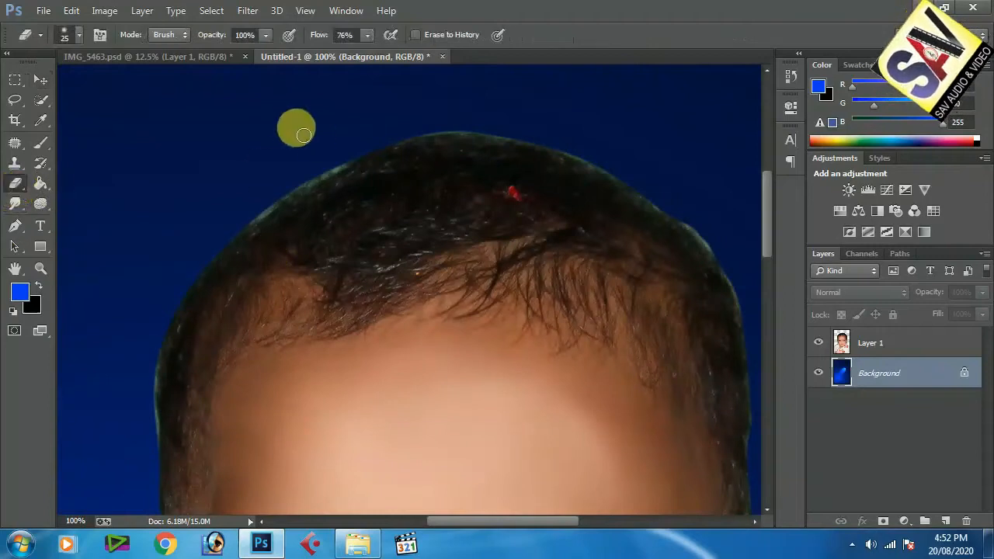
left_click(79, 35)
left_click(158, 205)
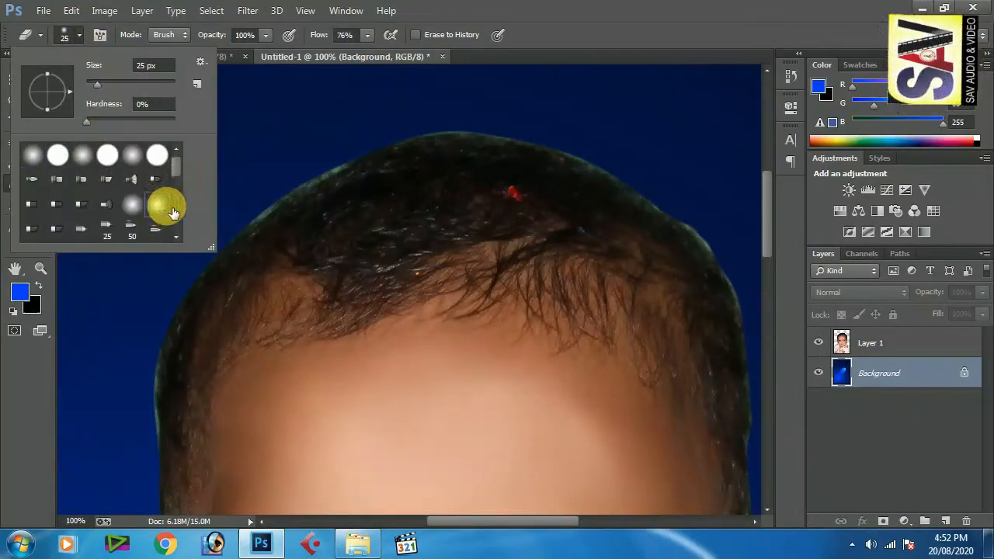
left_click(164, 157)
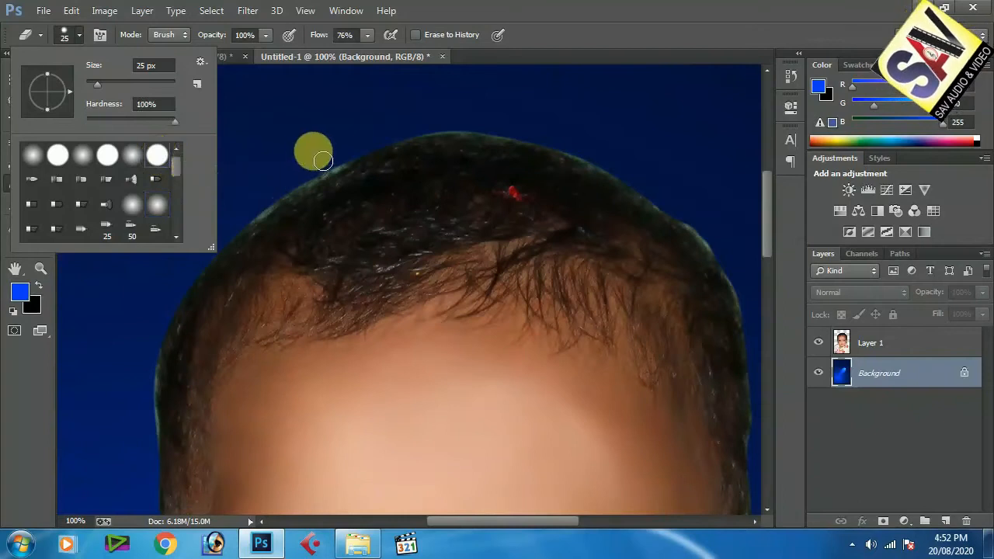
mouse_move(178, 159)
left_mouse_down()
mouse_move(188, 223)
mouse_move(188, 152)
left_mouse_up()
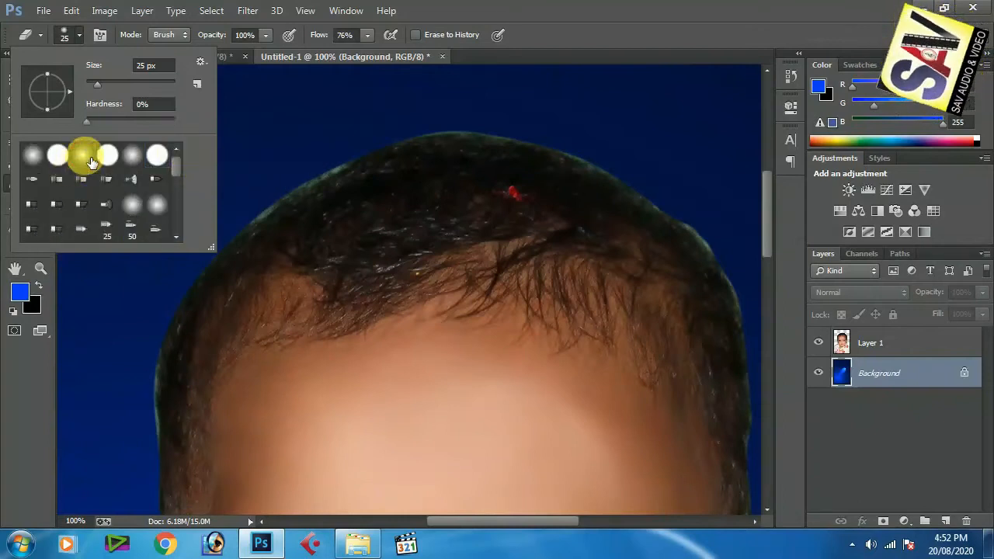
left_click(285, 128)
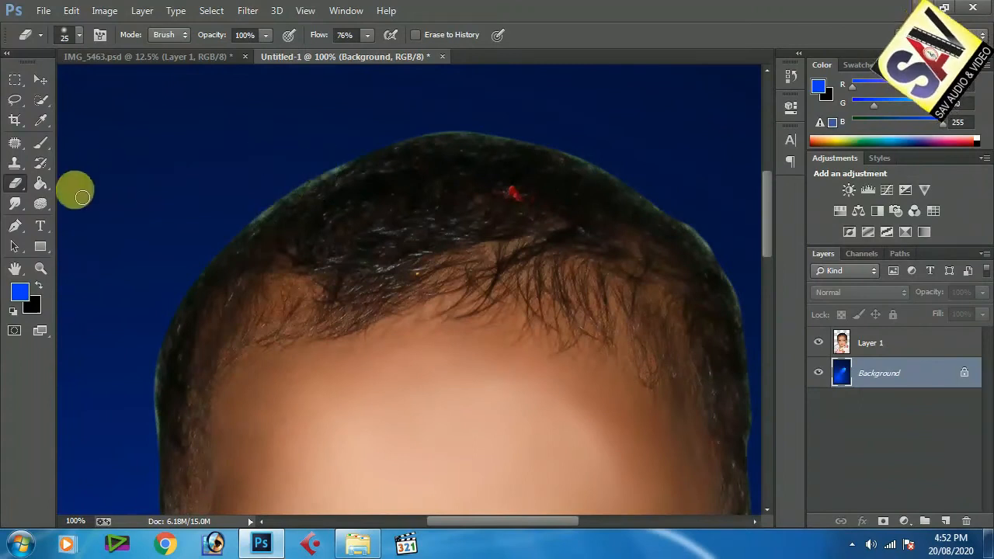
right_click(15, 183)
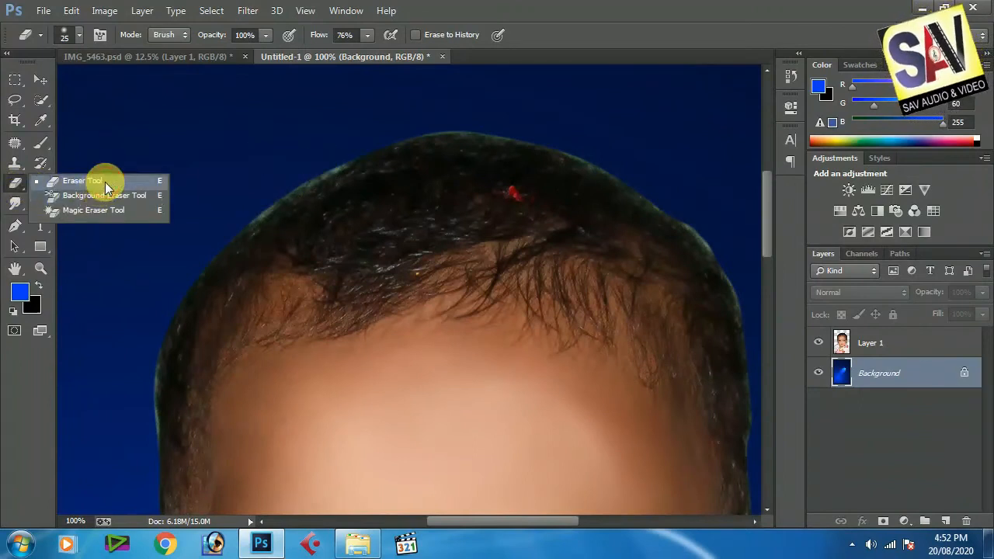
left_click(81, 181)
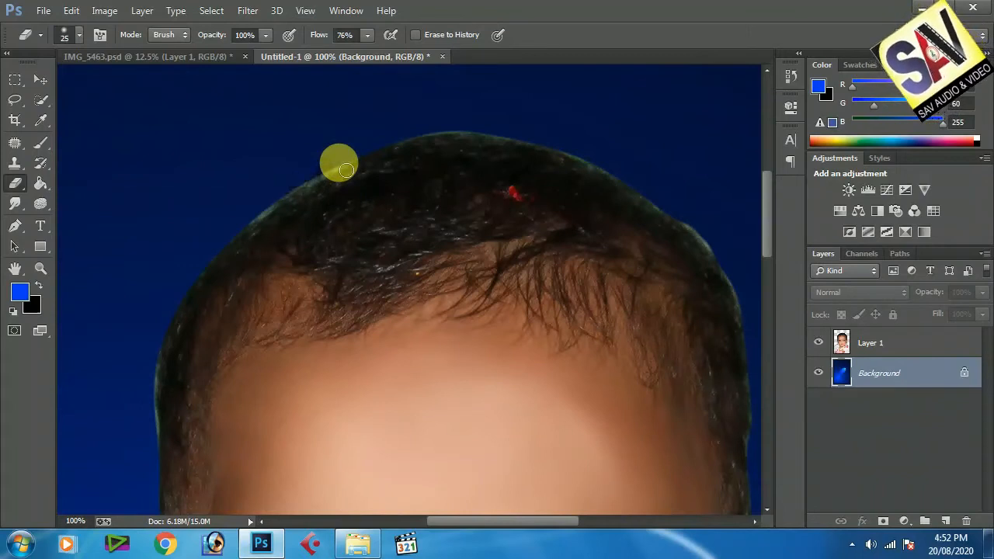
Step: Select Layer 1 and erase the light fringe along the top of the child's hair with a soft 35 px Eraser
left_click(842, 343)
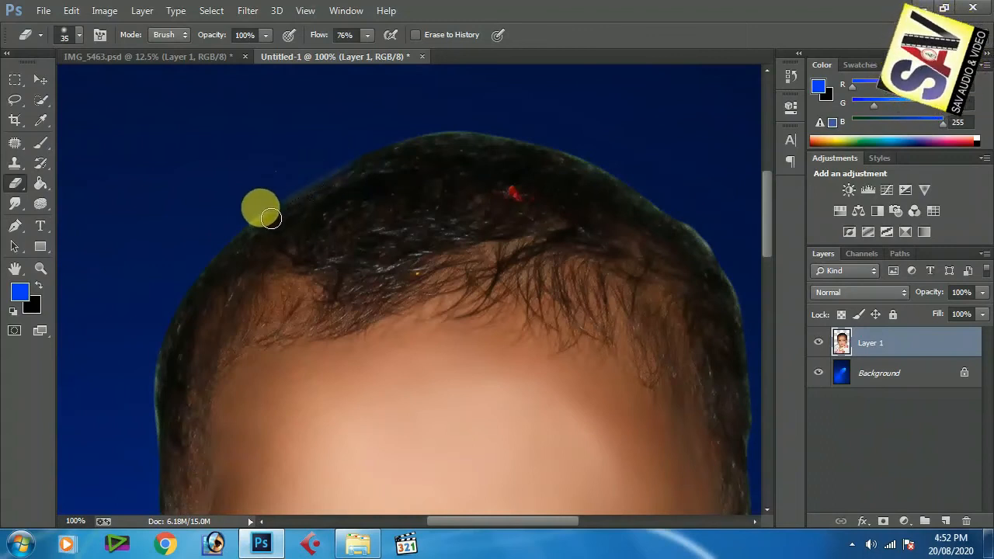
mouse_move(316, 192)
left_mouse_down()
mouse_move(365, 160)
mouse_move(448, 135)
mouse_move(518, 139)
mouse_move(450, 136)
mouse_move(392, 154)
mouse_move(533, 132)
mouse_move(635, 170)
left_mouse_up()
scroll(626, 160, "up", 2)
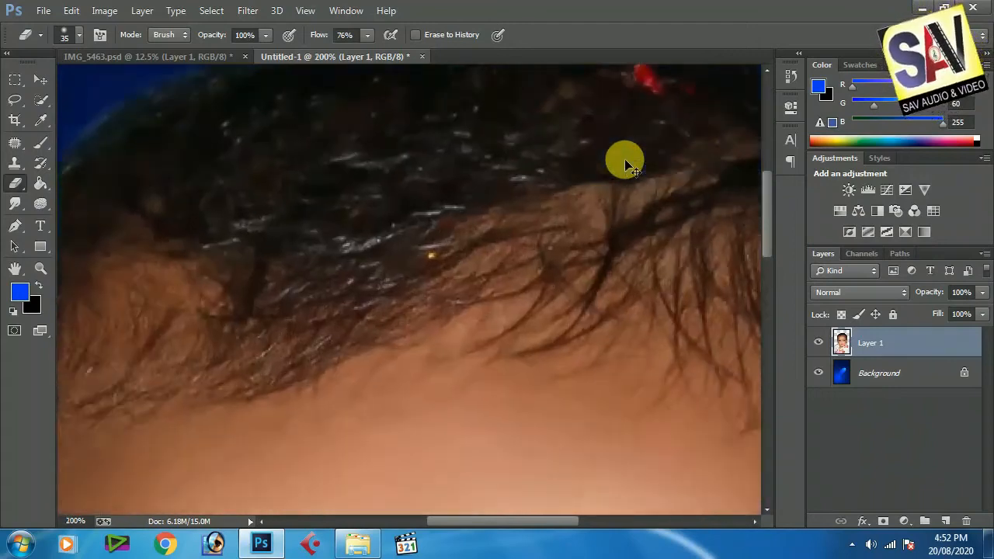
left_click_drag(657, 257, 329, 488)
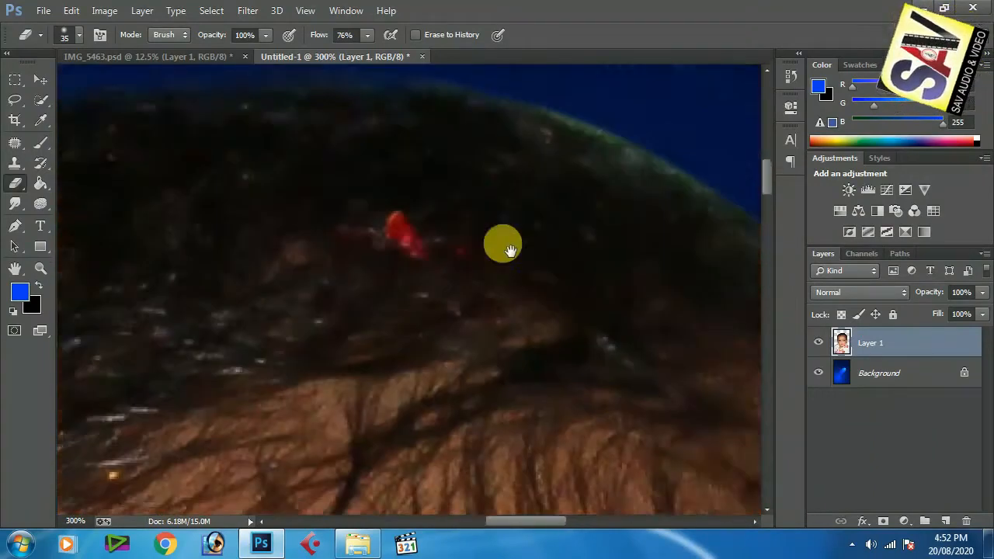
left_click_drag(509, 248, 354, 510)
left_click_drag(423, 324, 505, 222)
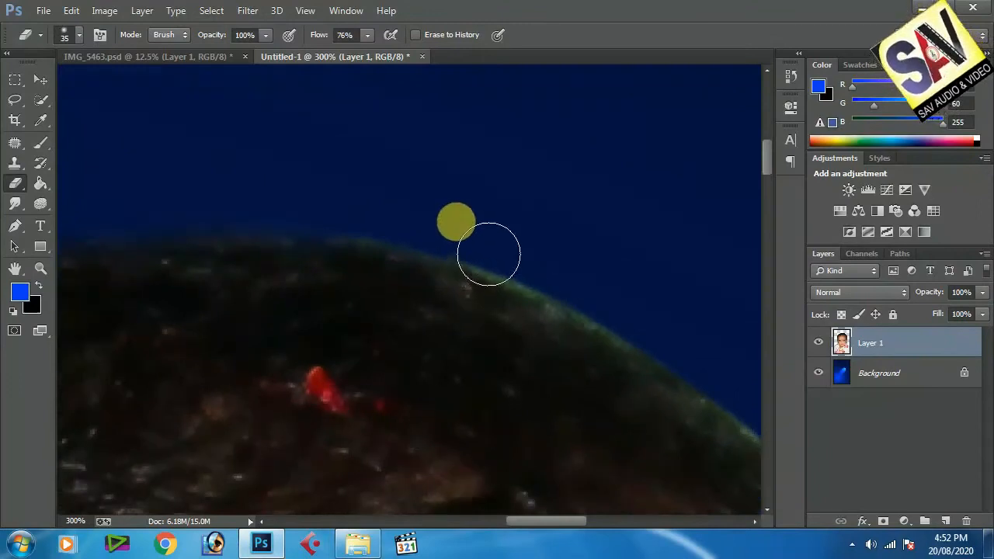
Step: Reduce the Eraser to 25 px, set its flow to 100%, and erase the greenish fringe right of the head's crown
key("bracketleft")
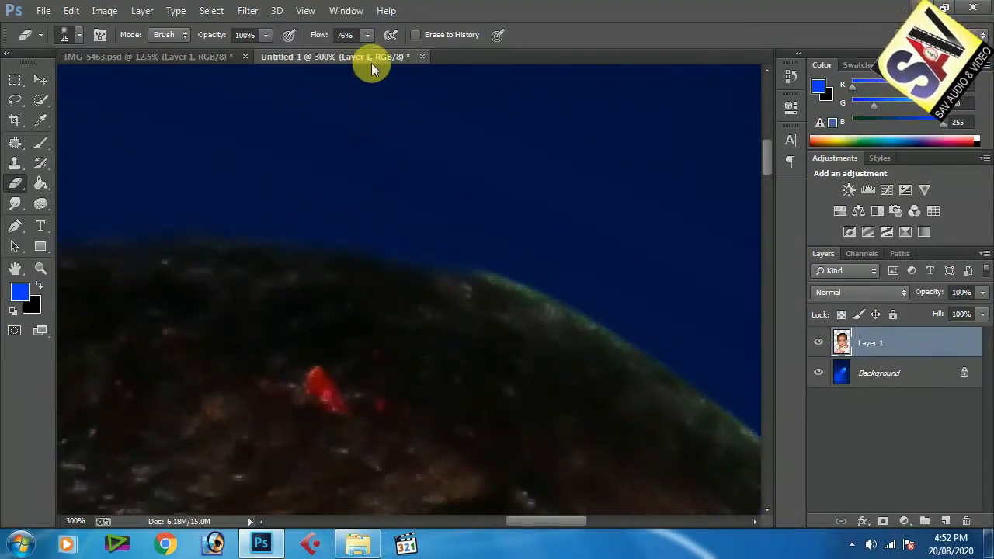
left_click_drag(370, 52, 382, 51)
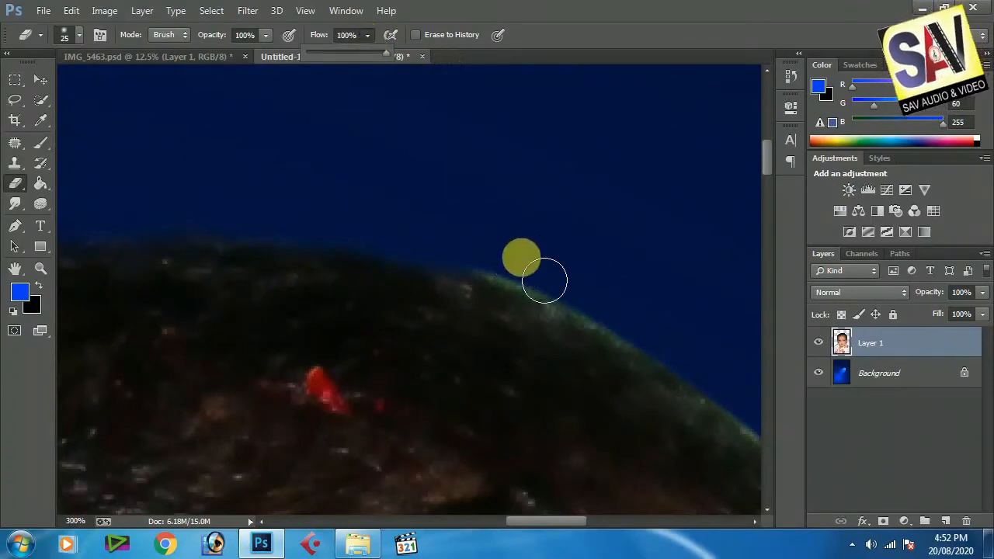
mouse_move(596, 320)
left_mouse_down()
mouse_move(513, 289)
mouse_move(683, 365)
mouse_move(614, 332)
left_mouse_up()
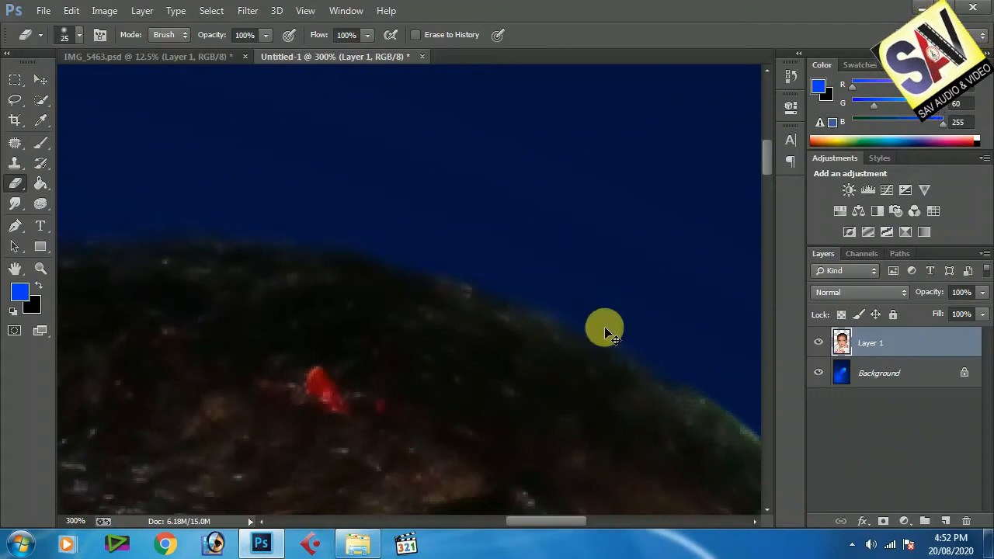
Step: Erase the greenish fringe along the hair edge on the right side of the head, down toward the ear
key("ctrl+1")
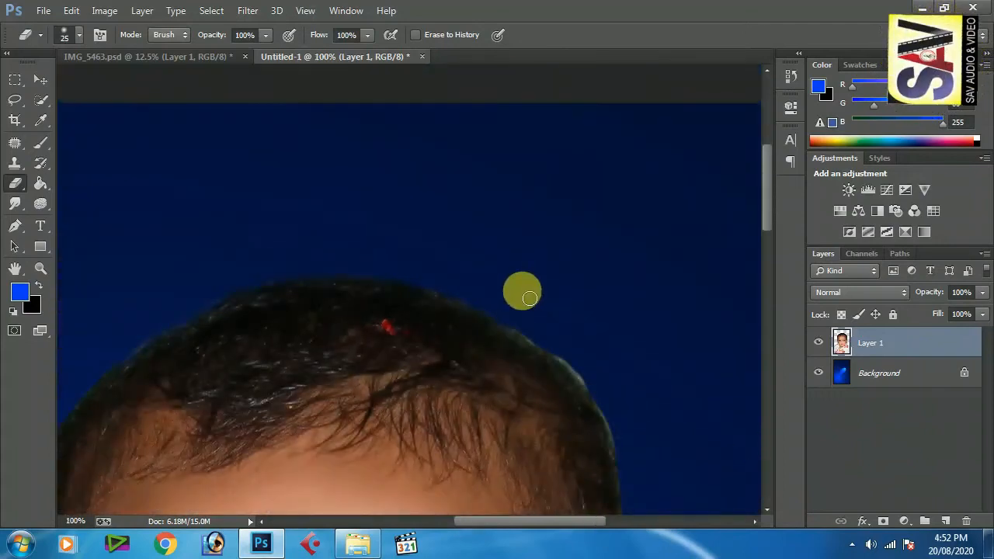
key("ctrl+plus")
key("ctrl+plus")
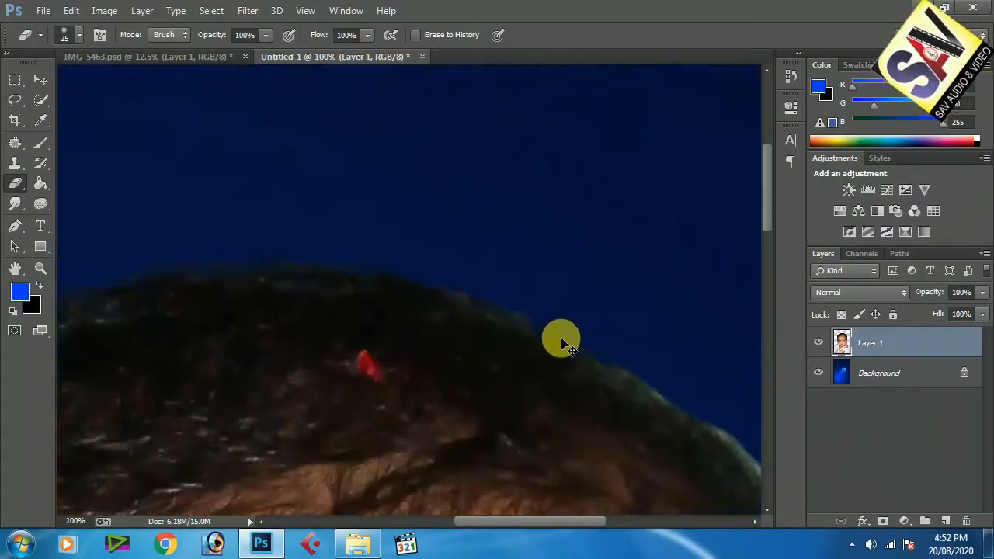
mouse_move(638, 344)
left_mouse_down()
mouse_move(539, 267)
mouse_move(441, 169)
left_mouse_up()
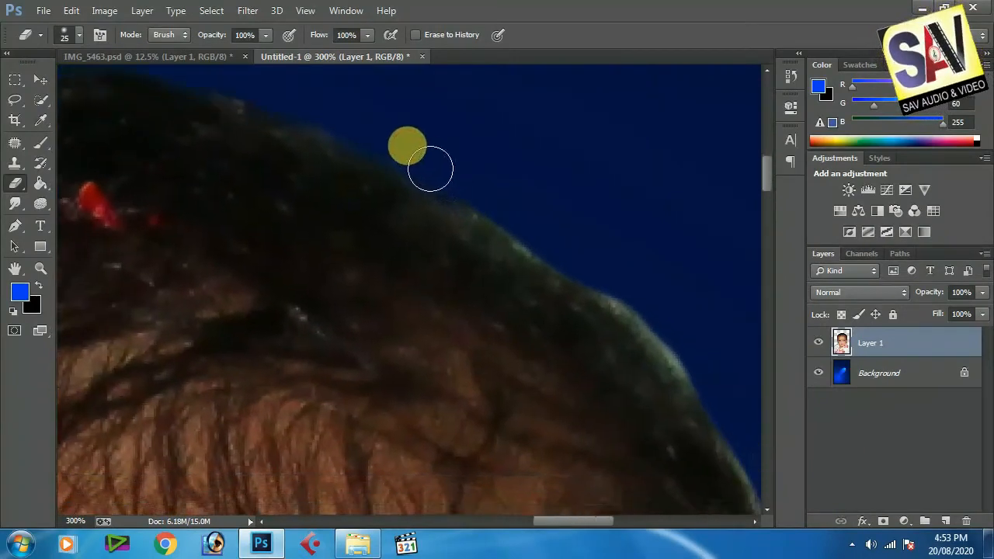
left_click_drag(675, 332, 565, 159)
mouse_move(639, 286)
left_mouse_down()
mouse_move(604, 215)
mouse_move(595, 267)
mouse_move(603, 365)
left_mouse_up()
left_click_drag(625, 415, 608, 211)
mouse_move(657, 321)
left_mouse_down()
mouse_move(657, 290)
mouse_move(659, 346)
mouse_move(663, 215)
mouse_move(631, 154)
mouse_move(644, 173)
mouse_move(644, 377)
mouse_move(658, 427)
mouse_move(661, 293)
left_mouse_up()
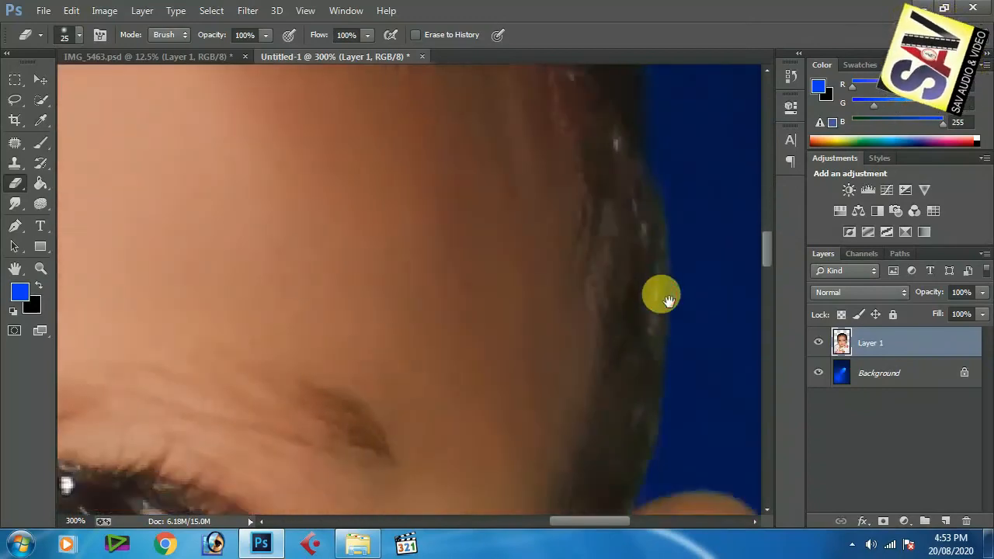
Step: Soften the upper-left curve of the child's hair by erasing the remaining fringe against the blue background
left_click_drag(310, 101, 440, 264)
mouse_move(412, 344)
left_mouse_down()
mouse_move(473, 179)
mouse_move(454, 116)
left_mouse_up()
left_click_drag(357, 167, 425, 229)
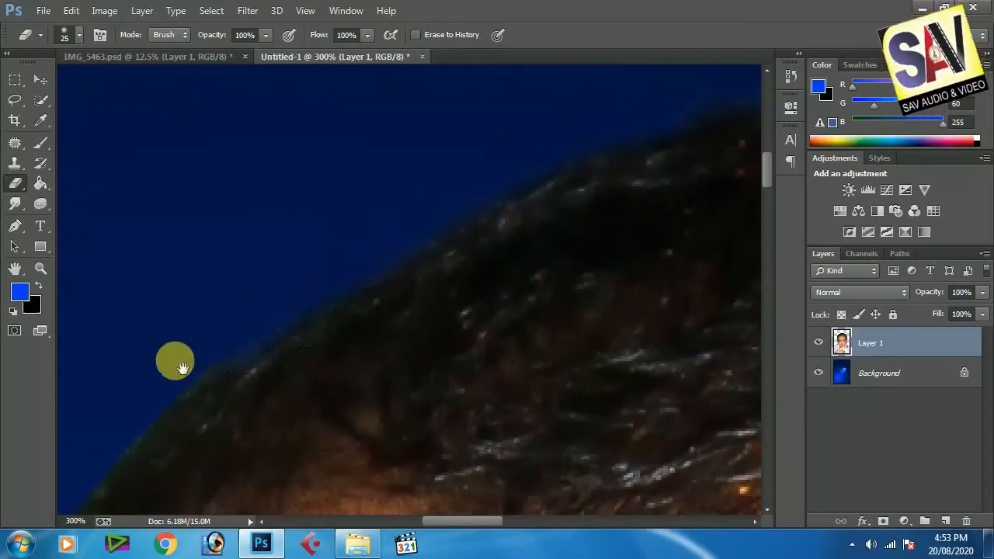
left_click_drag(197, 383, 308, 263)
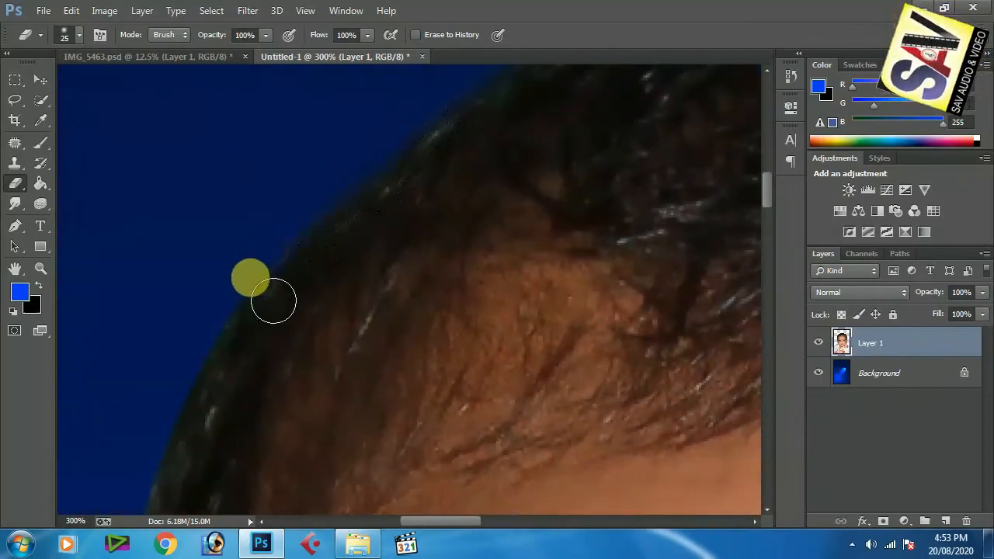
Step: Erase the greenish fringe down the left side of the child's hair as far as the ear
left_click_drag(178, 355, 308, 151)
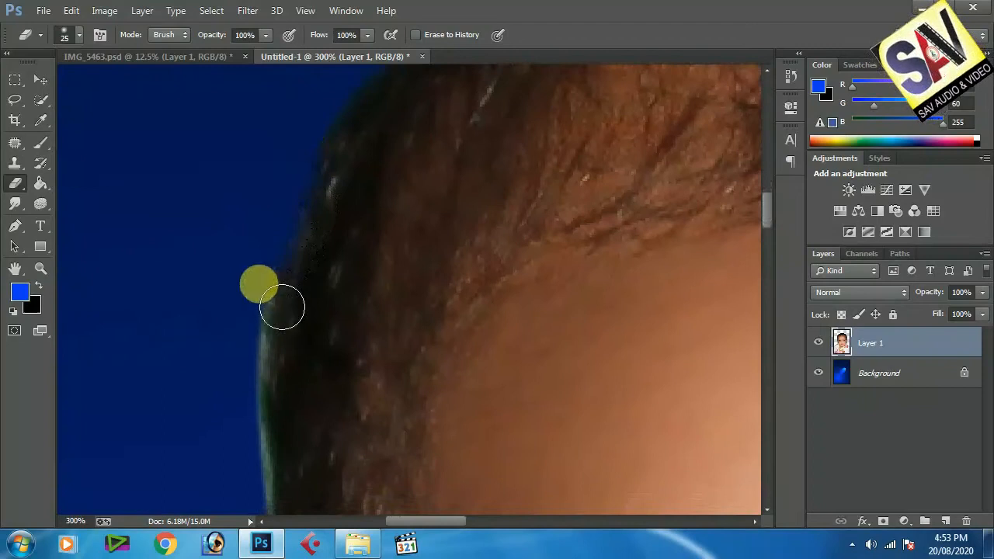
left_click_drag(226, 426, 244, 288)
mouse_move(296, 147)
left_mouse_down()
mouse_move(283, 223)
mouse_move(293, 329)
mouse_move(295, 290)
mouse_move(298, 447)
left_mouse_up()
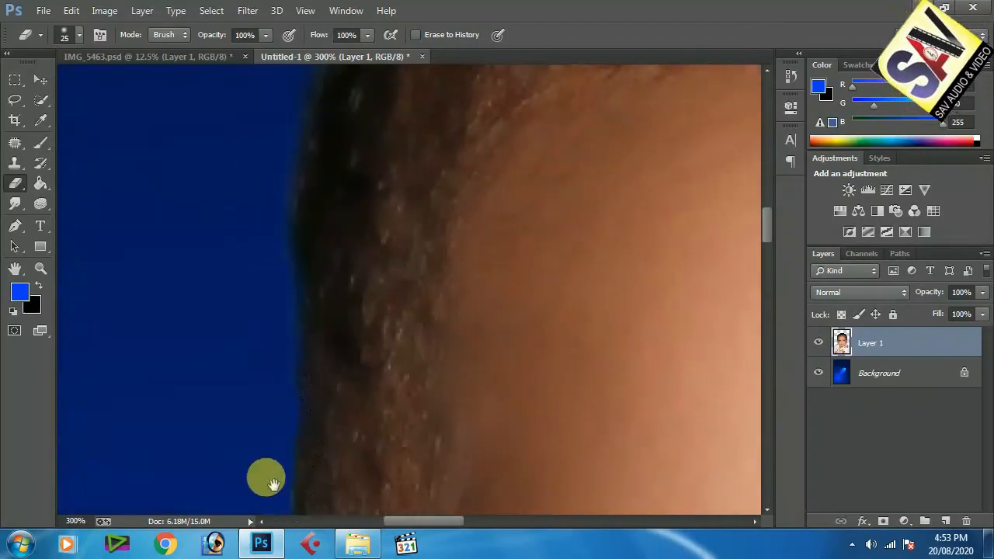
left_click_drag(272, 483, 272, 297)
mouse_move(308, 208)
left_mouse_down()
mouse_move(338, 453)
mouse_move(290, 195)
mouse_move(333, 303)
left_mouse_up()
scroll(334, 303, "down", 5)
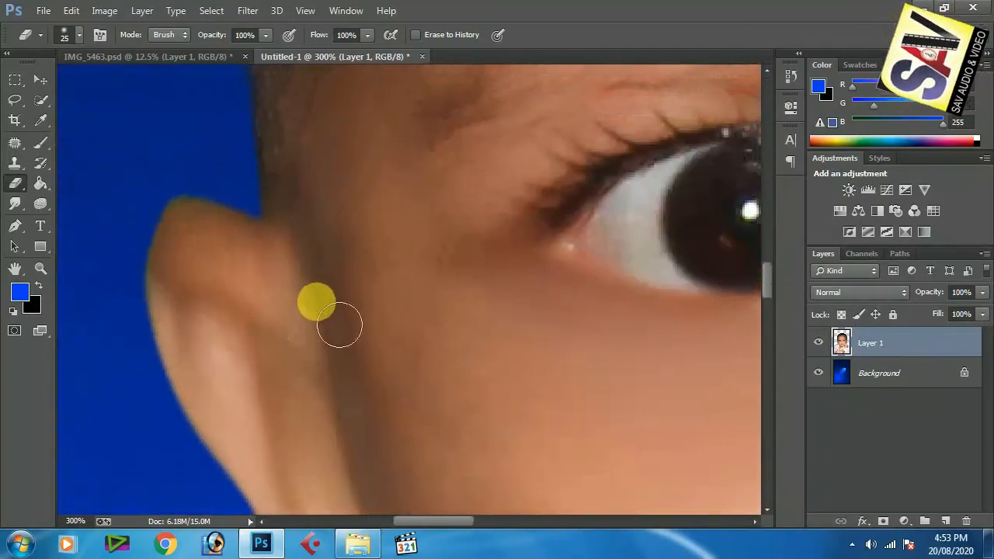
scroll(439, 291, "down", 2)
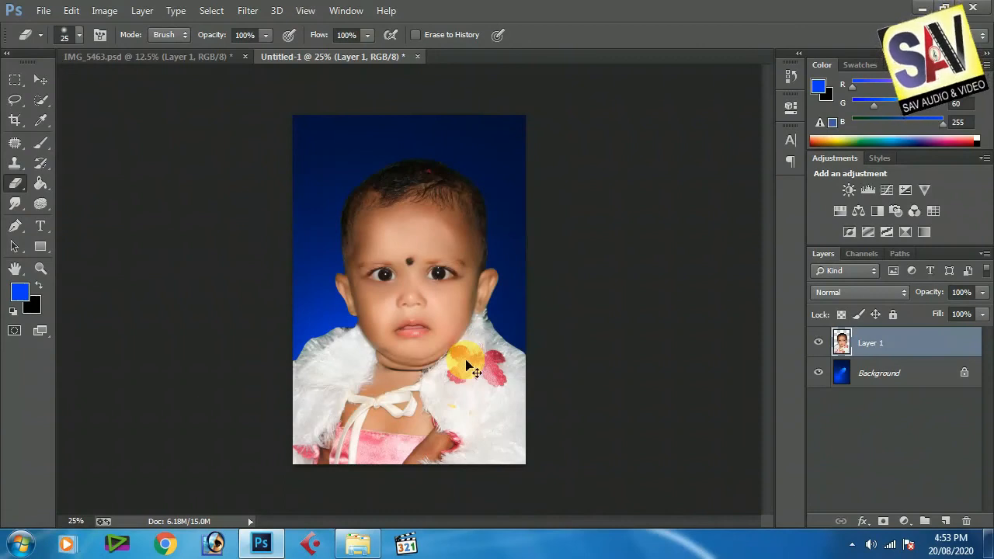
Step: Merge the portrait into the Background, cut the whole picture to leave black, and paste it as a new layer
key("ctrl+e")
key("ctrl+a")
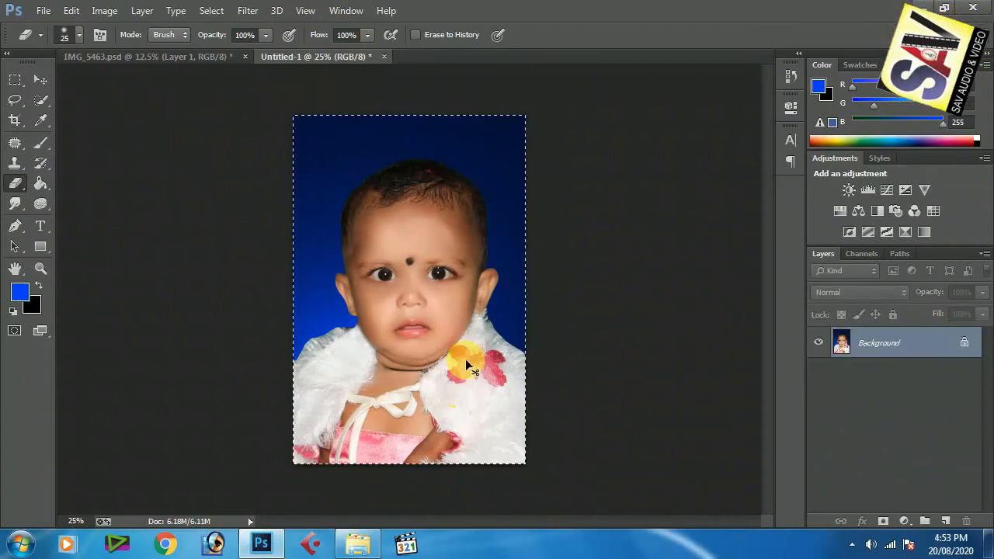
key("ctrl+BackSpace")
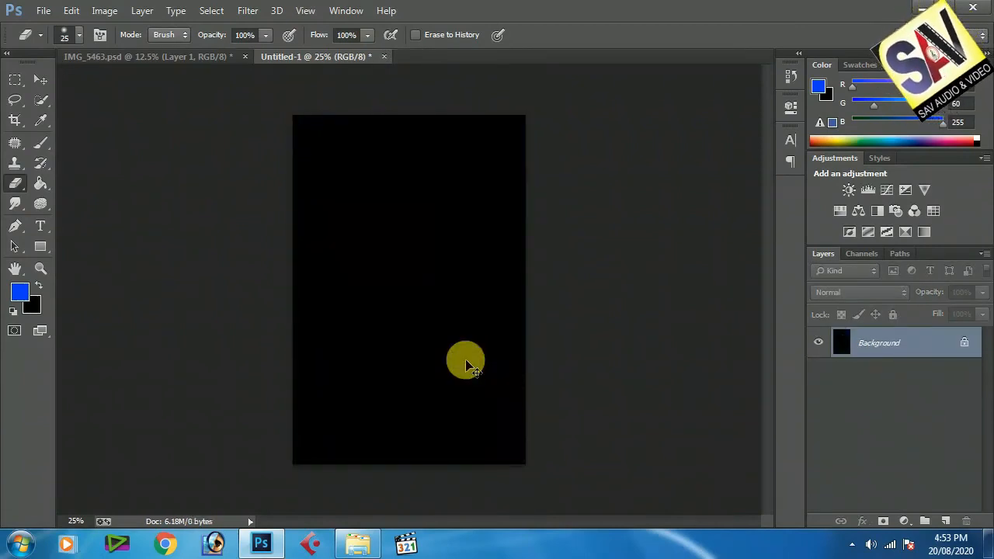
key("ctrl+v")
Step: Scale the pasted picture to about 91% around its centre, leaving a black border on all sides
key("ctrl+t")
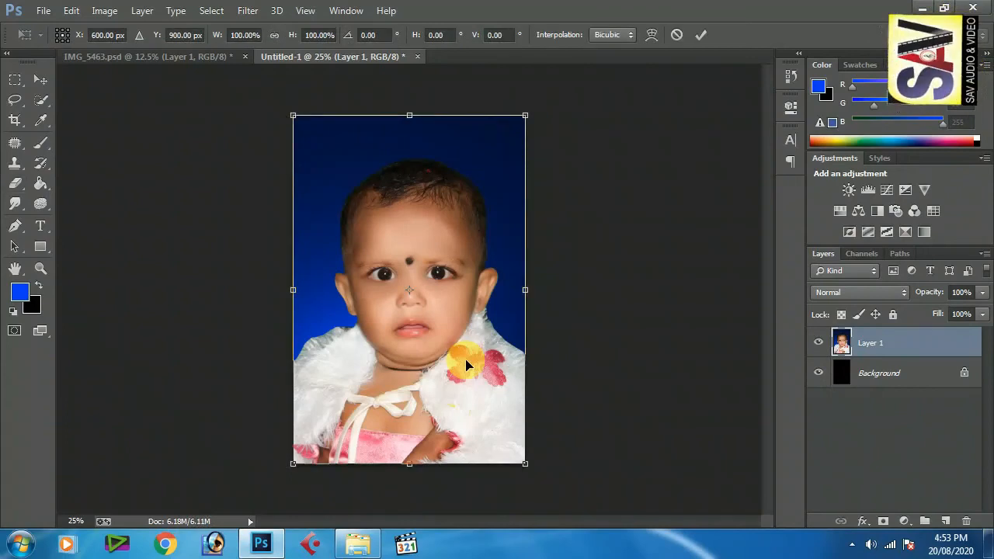
left_click_drag(529, 122, 526, 141)
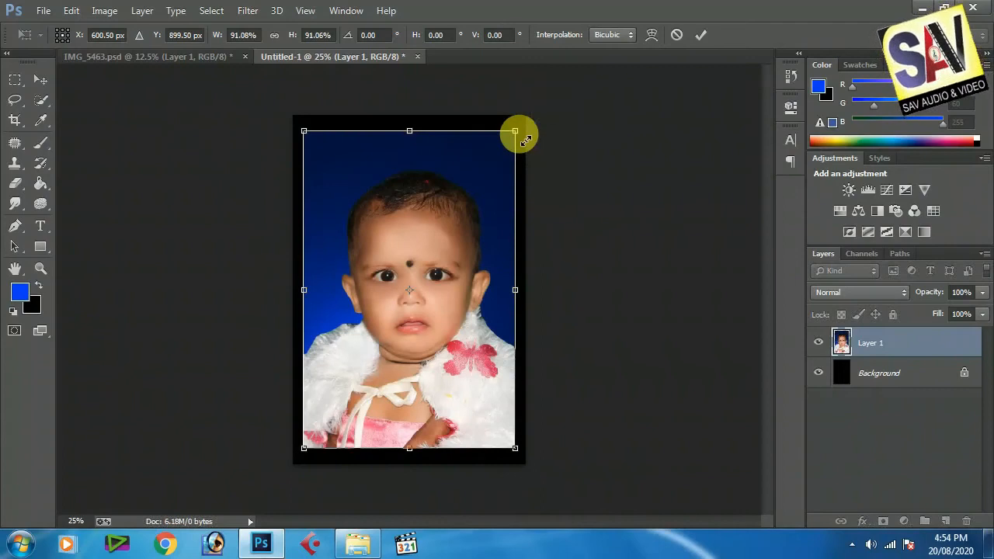
key("Return")
key("e")
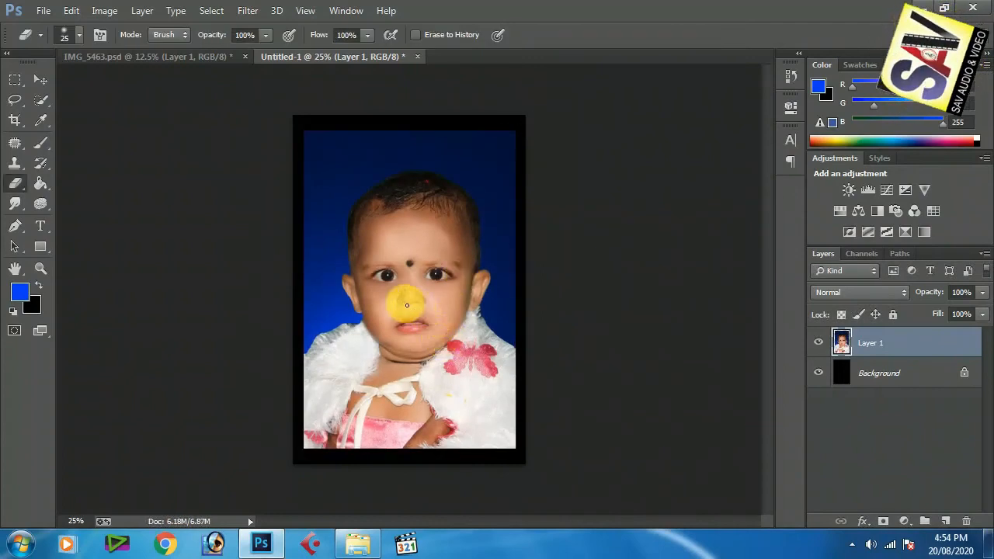
Step: Save a copy of the framed portrait to the Desktop in JPEG format
left_click(43, 10)
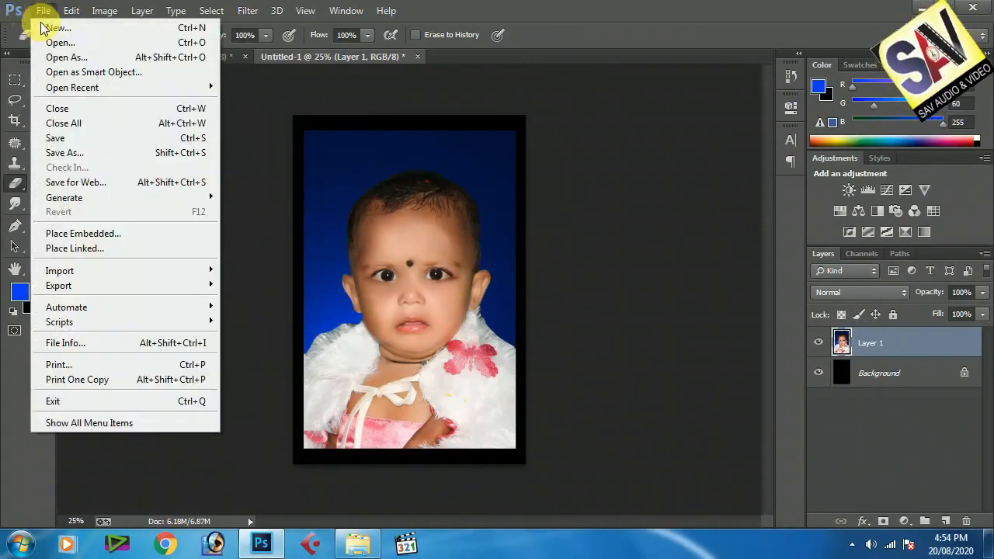
left_click(24, 151)
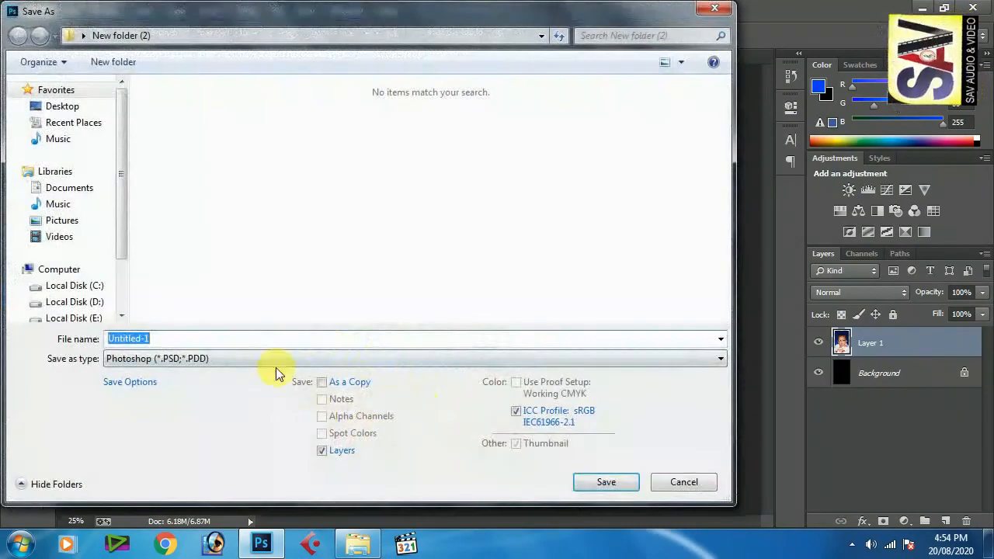
left_click(276, 358)
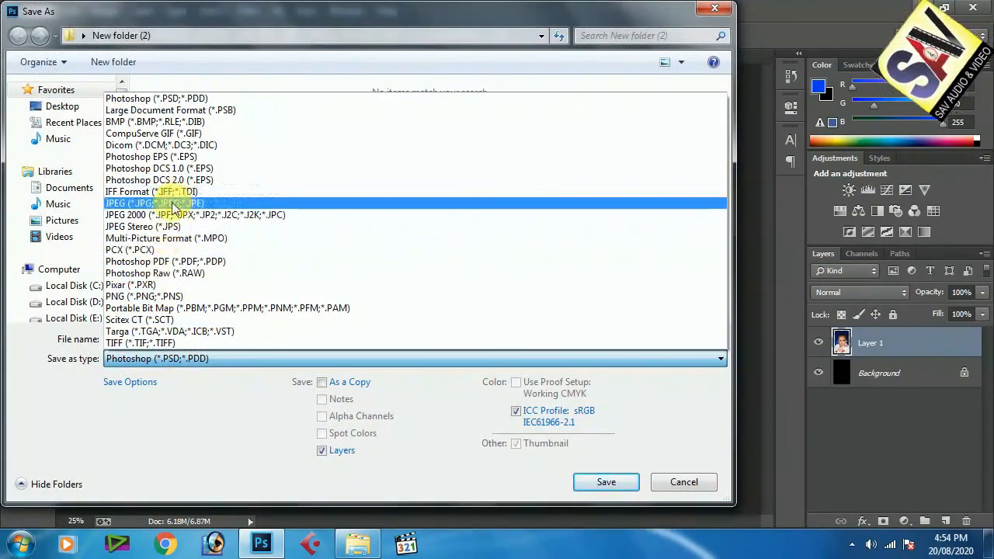
left_click(173, 203)
left_click(62, 106)
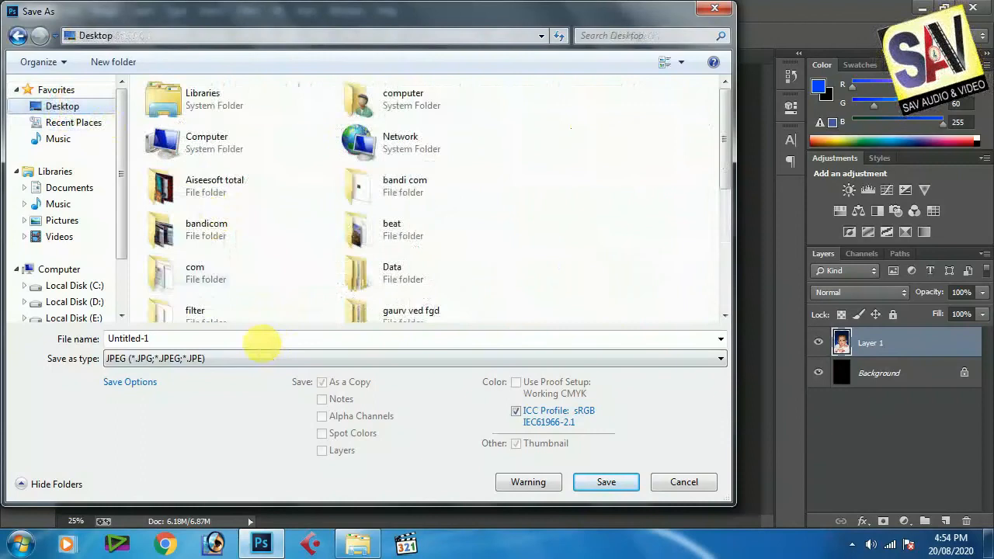
left_click(260, 341)
left_click(606, 483)
left_click(583, 133)
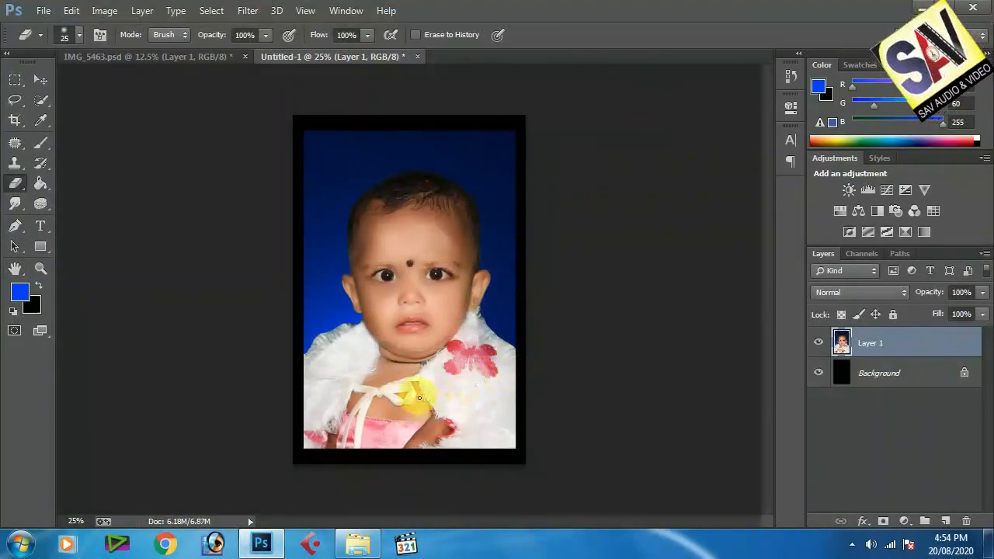